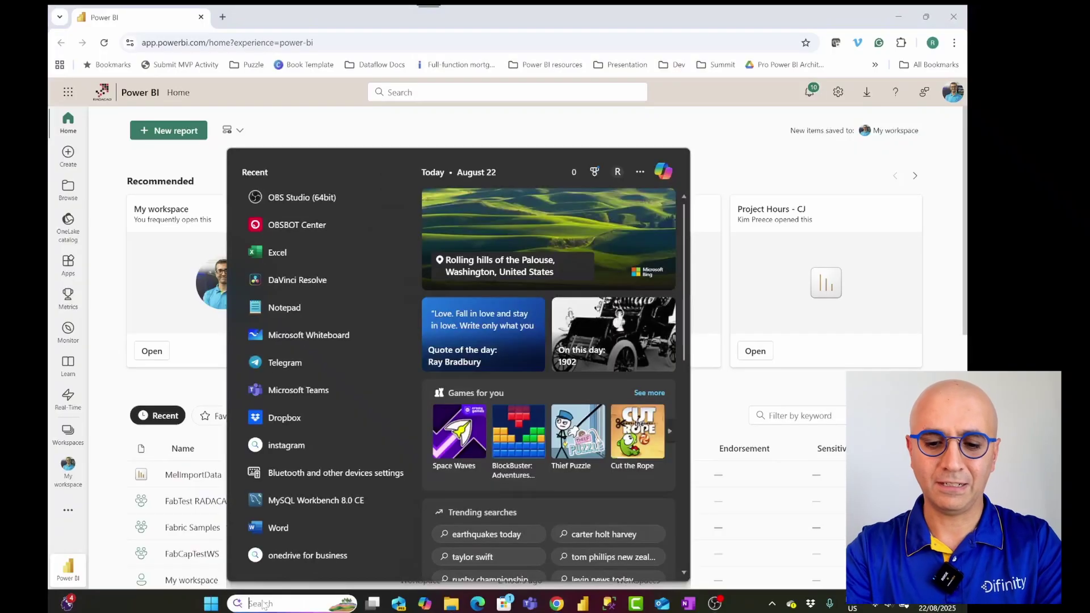
# Step: Launch ZoomIt and switch to the Fabric experience
pyautogui.write('zoomit')
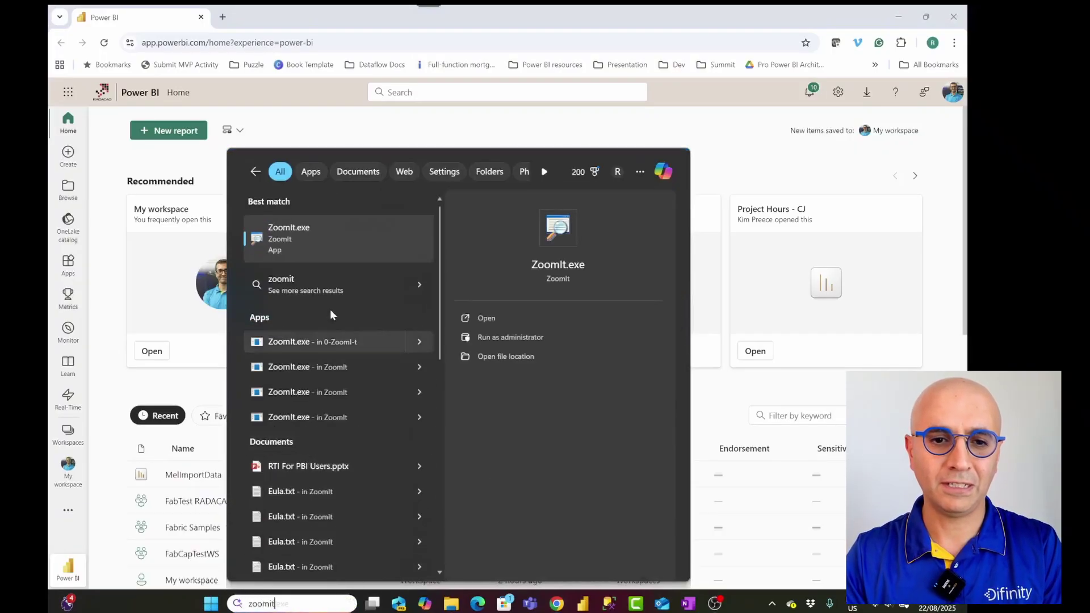
pyautogui.click(332, 244)
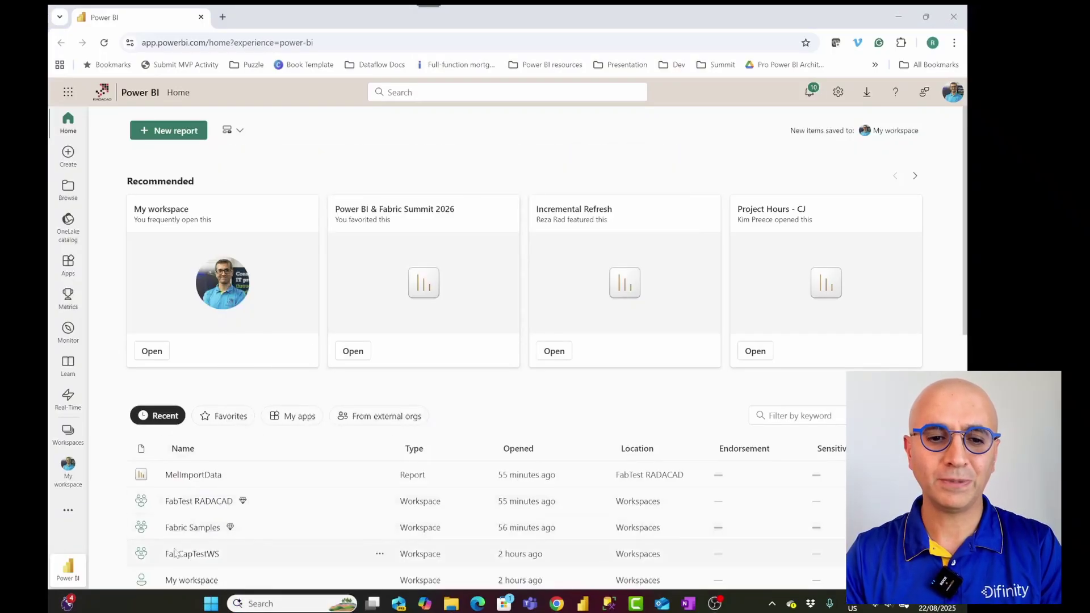
pyautogui.click(75, 575)
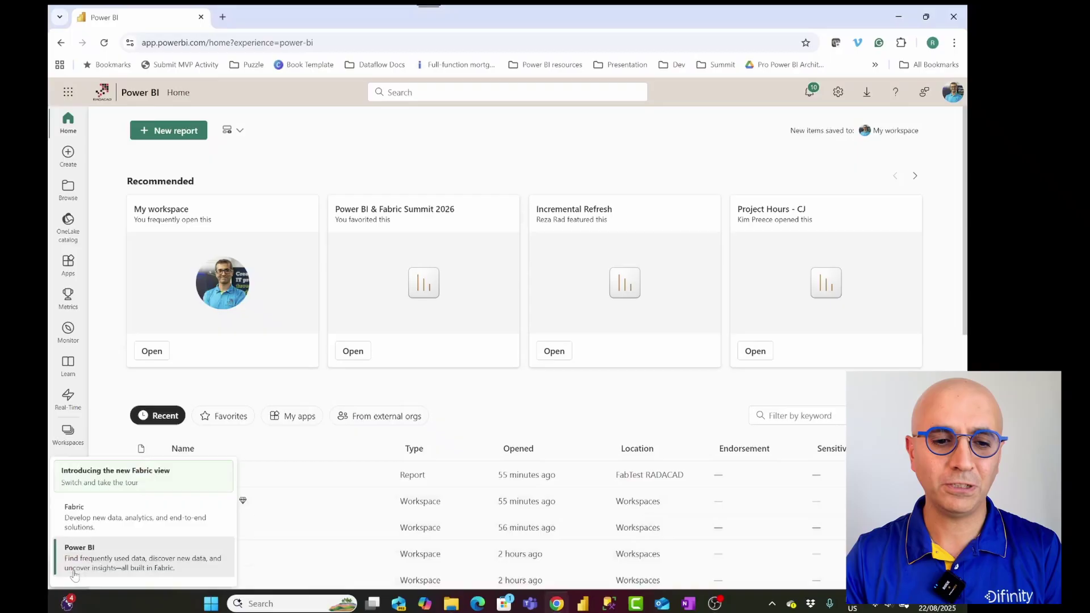
pyautogui.click(94, 516)
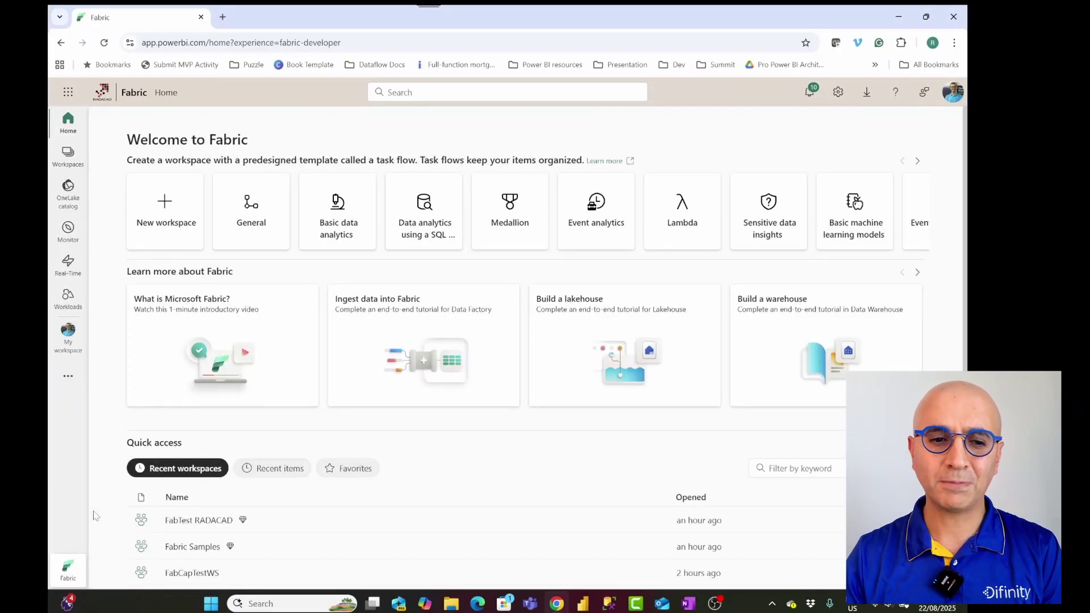
# Step: Open the FabTest RADACAD workspace from the Workspaces list
pyautogui.click(74, 163)
pyautogui.scroll(-3, 190, 344)
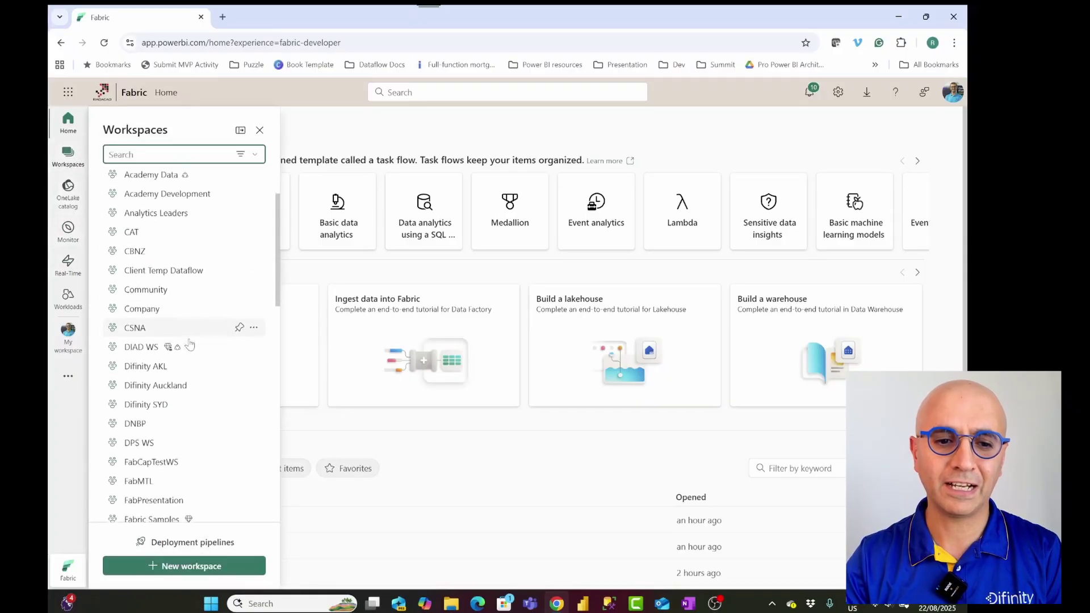
pyautogui.scroll(-3, 190, 363)
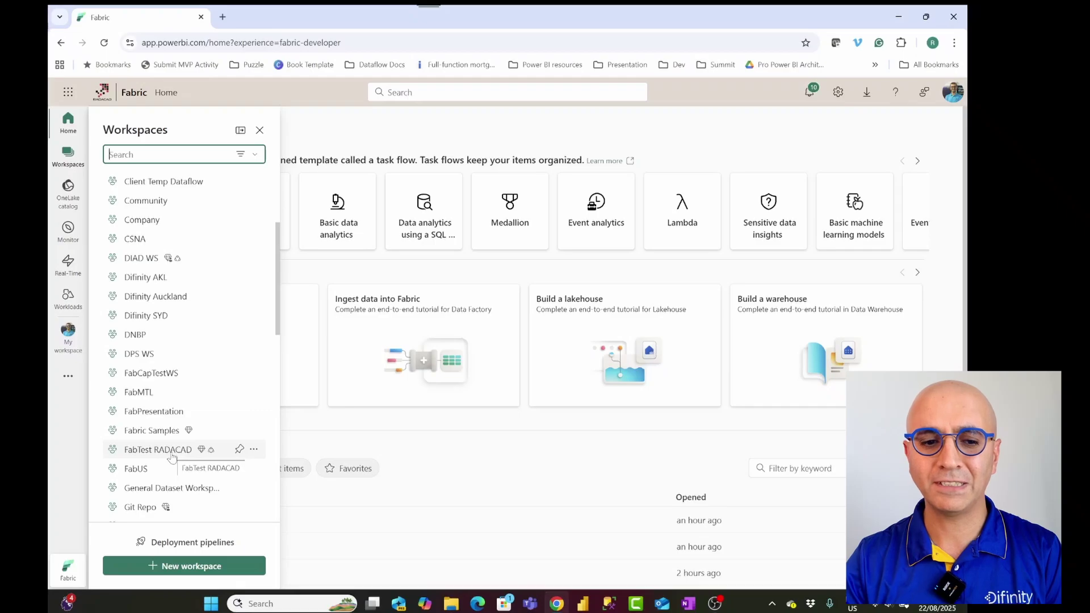
pyautogui.click(159, 452)
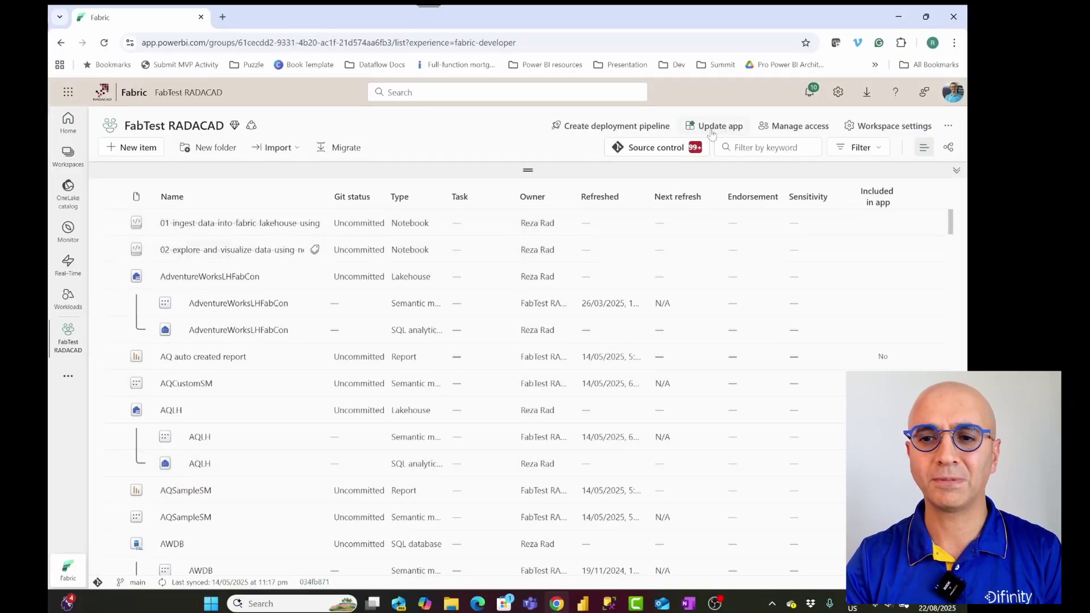
# Step: Unpublish the FabTest RADACAD app, then review the items' Git statuses
pyautogui.click(949, 127)
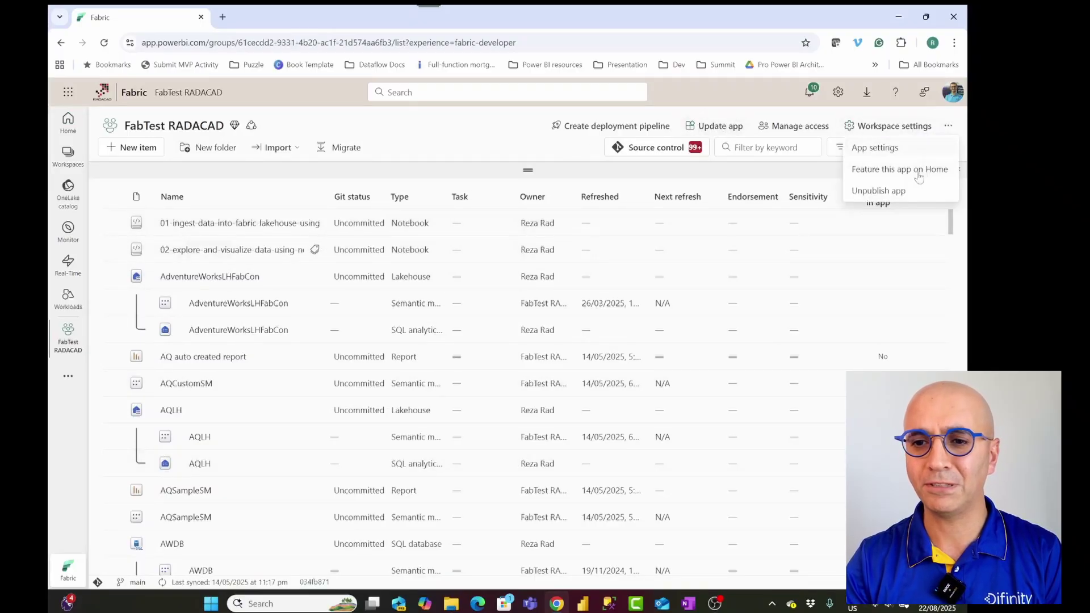
pyautogui.click(878, 191)
pyautogui.click(520, 367)
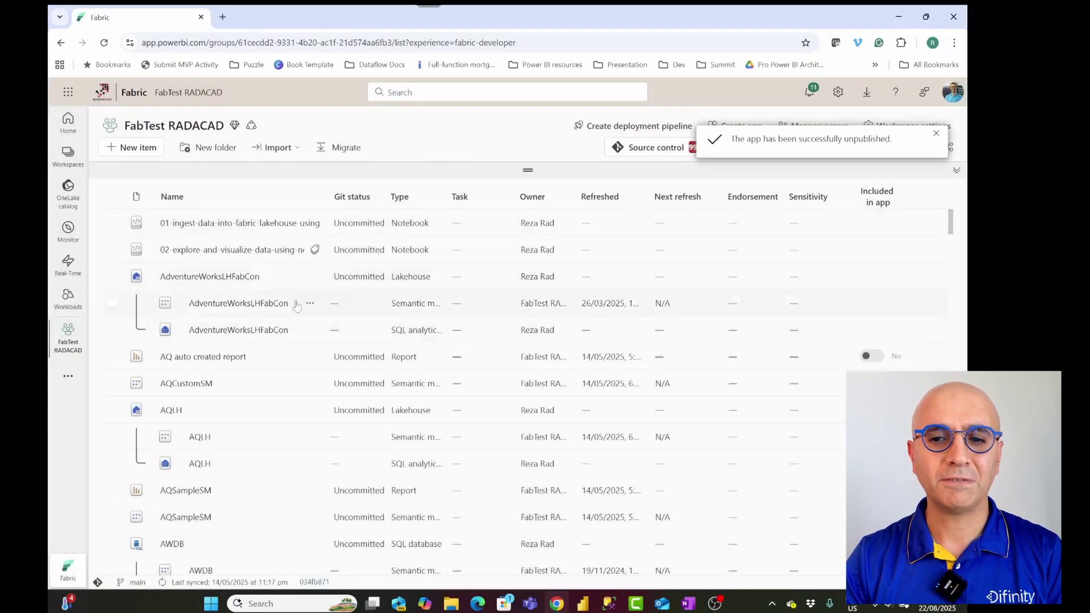
pyautogui.click(935, 137)
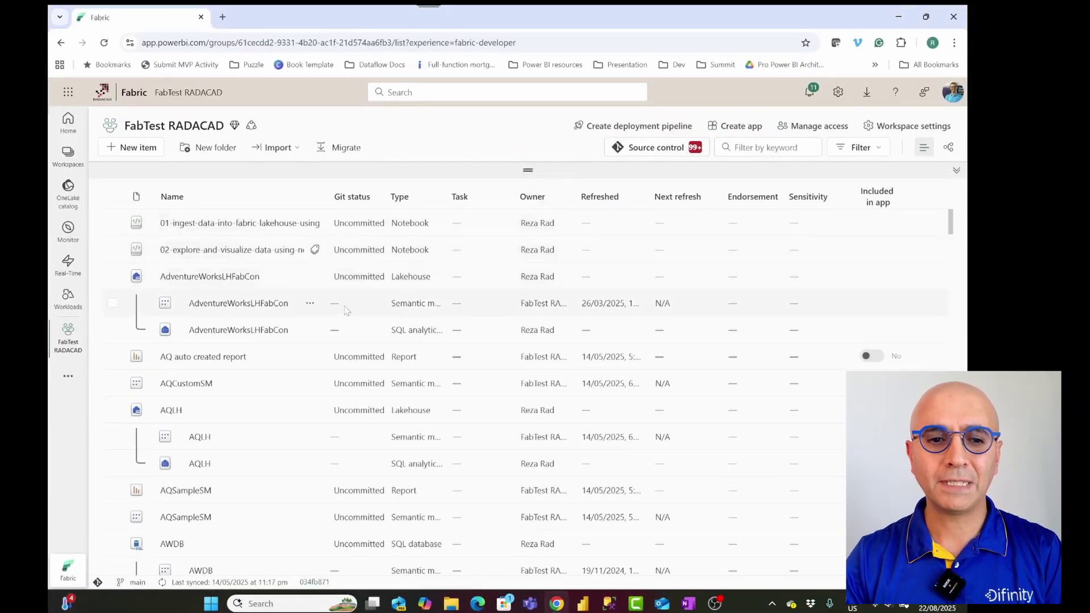
pyautogui.scroll(-2, 267, 324)
pyautogui.scroll(-7, 263, 318)
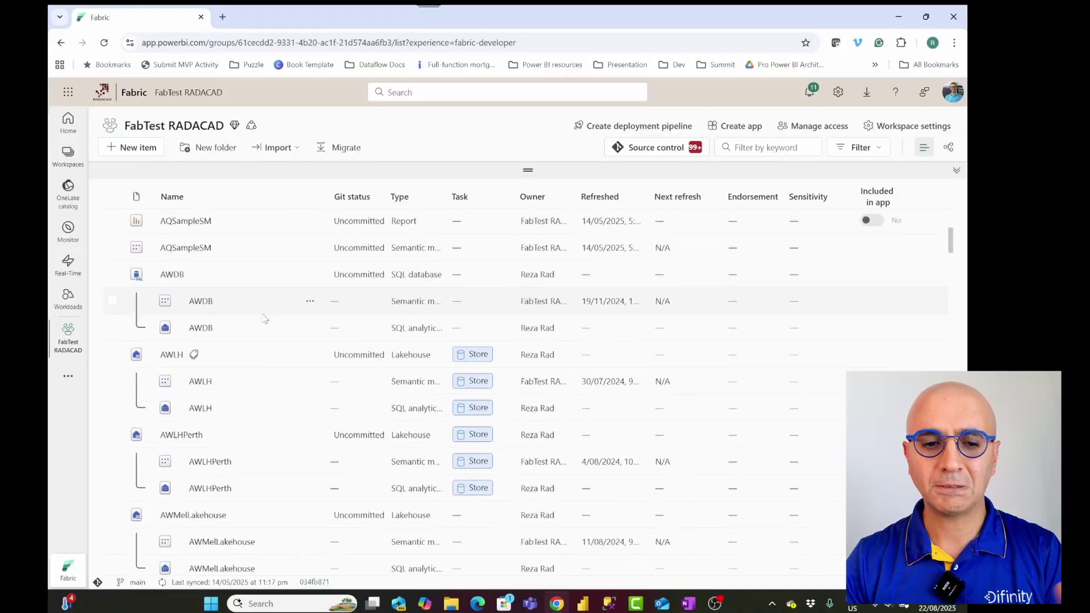
pyautogui.scroll(-3, 262, 318)
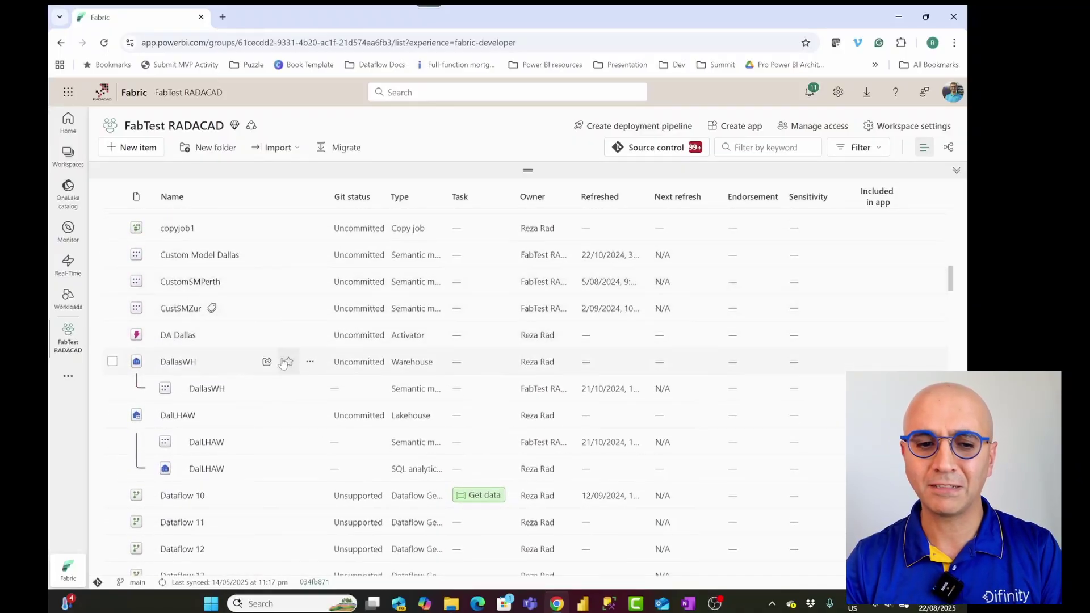
pyautogui.scroll(-5, 283, 360)
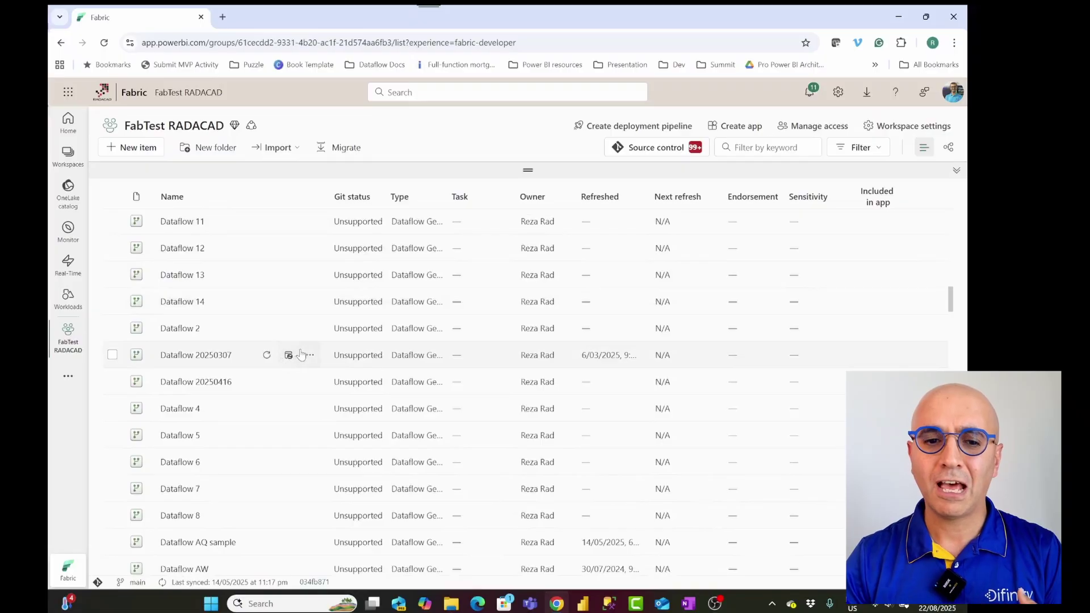
pyautogui.scroll(-6, 292, 358)
pyautogui.scroll(15, 301, 354)
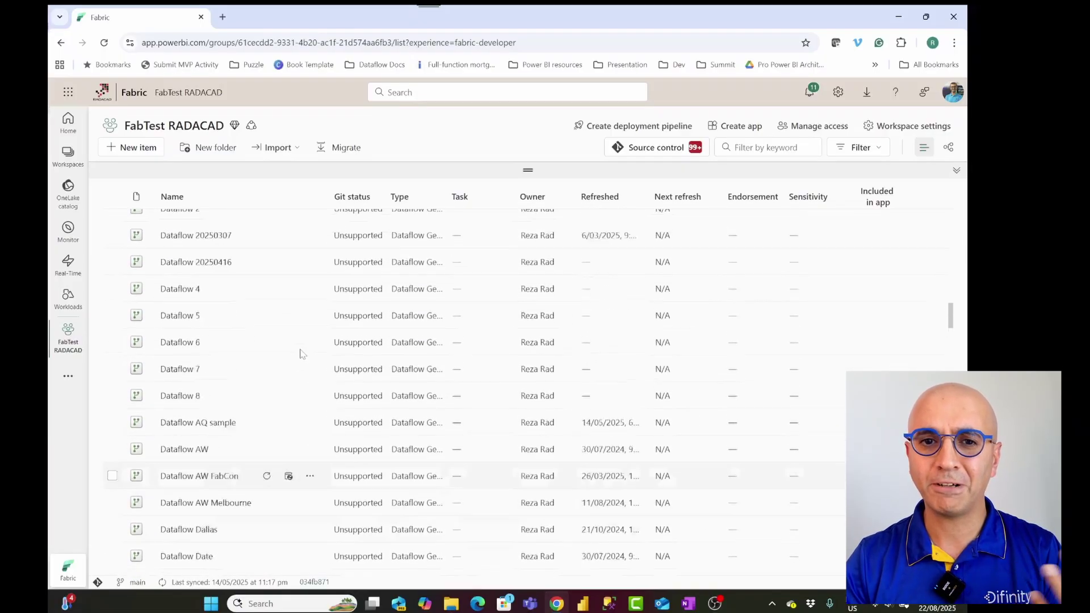
pyautogui.scroll(4, 301, 353)
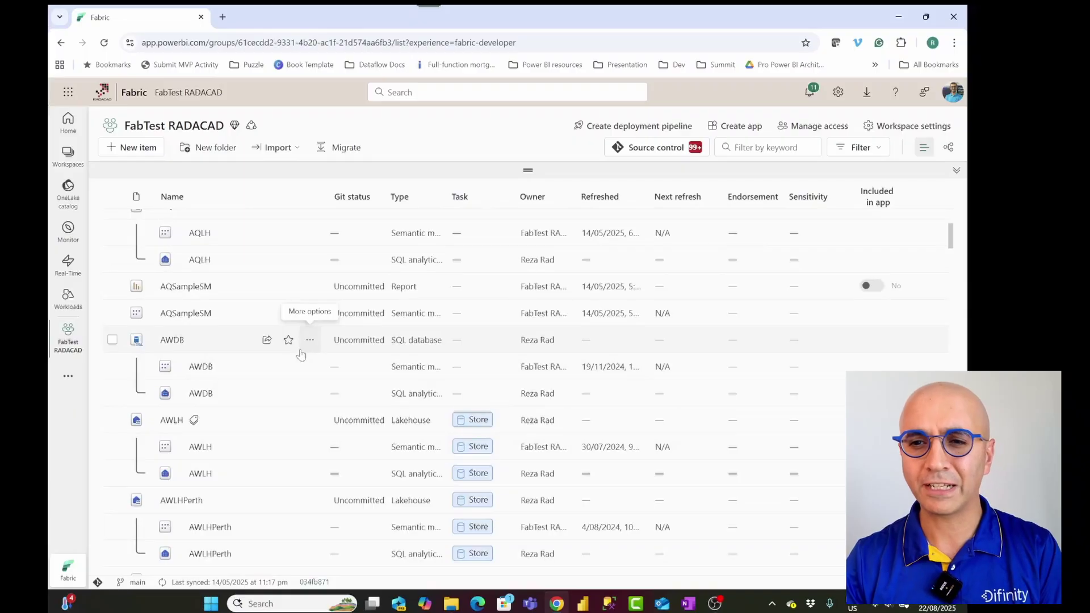
pyautogui.click(812, 125)
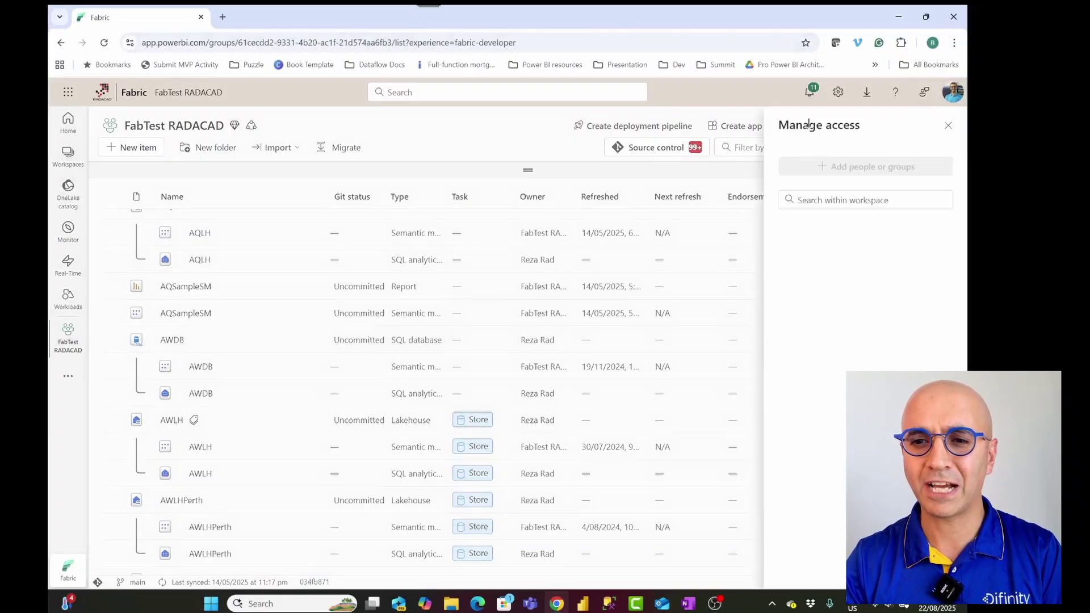
pyautogui.click(868, 167)
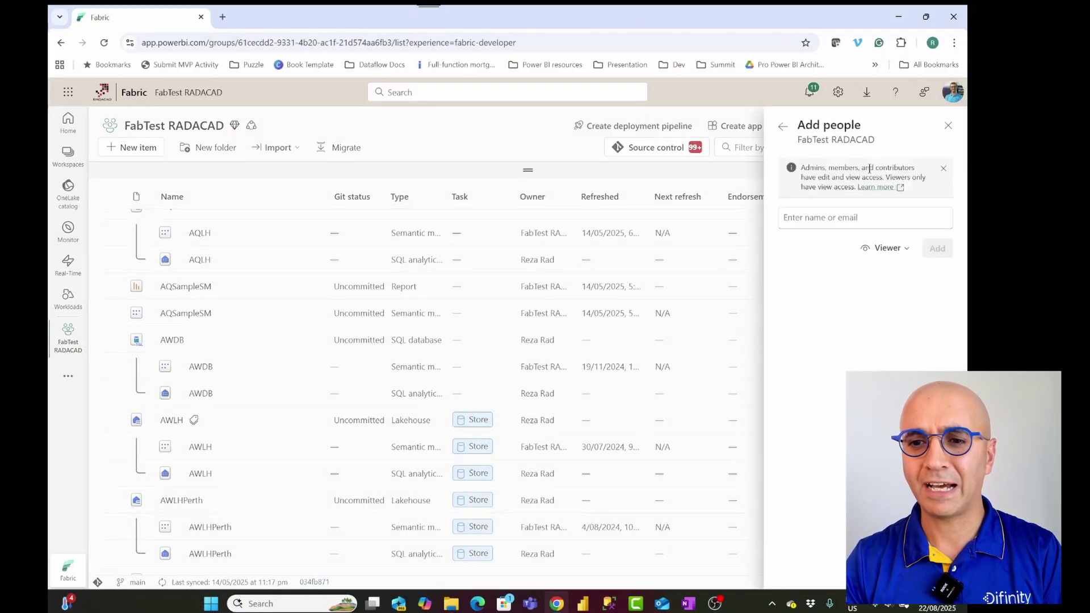
pyautogui.click(906, 250)
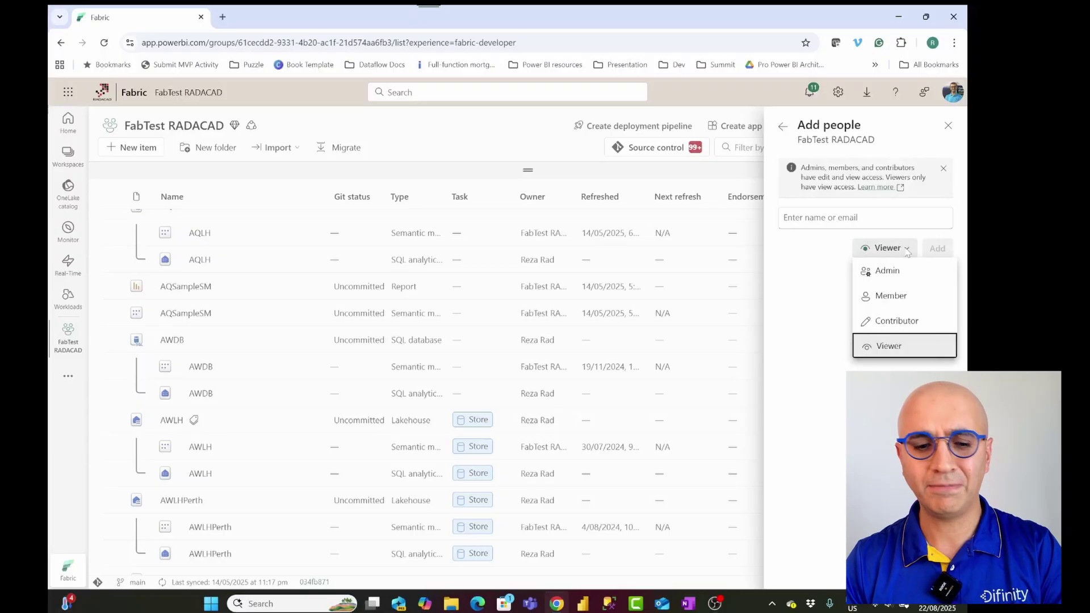
pyautogui.click(877, 222)
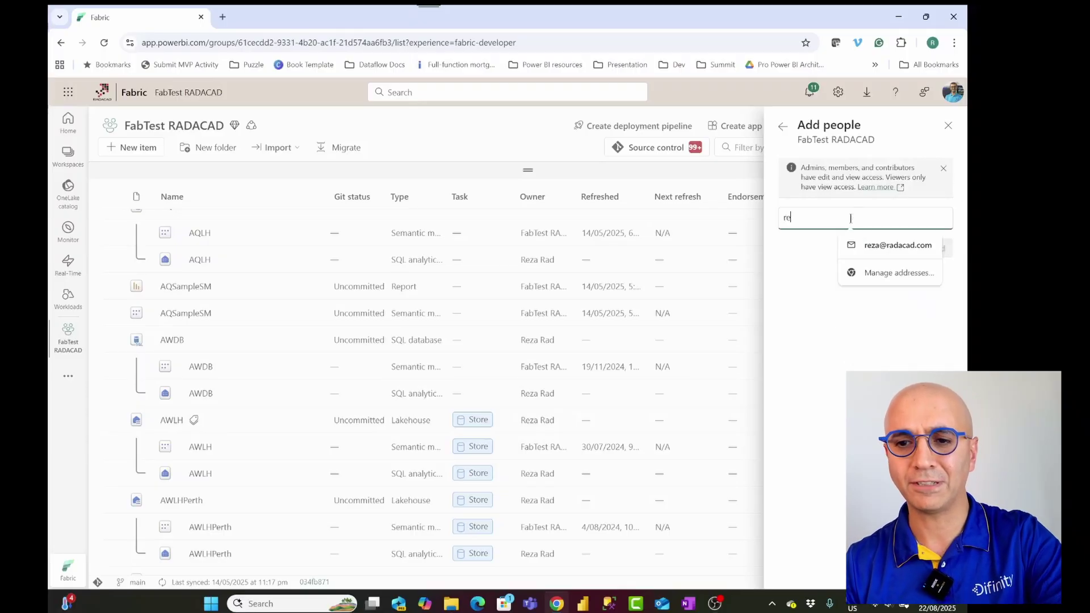
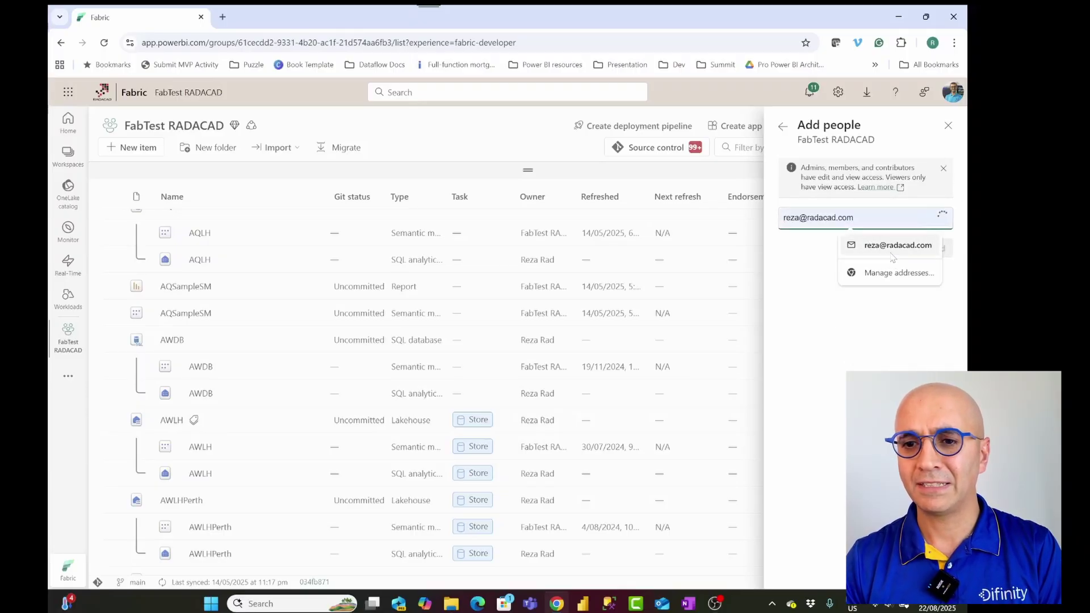
pyautogui.click(891, 249)
pyautogui.click(902, 248)
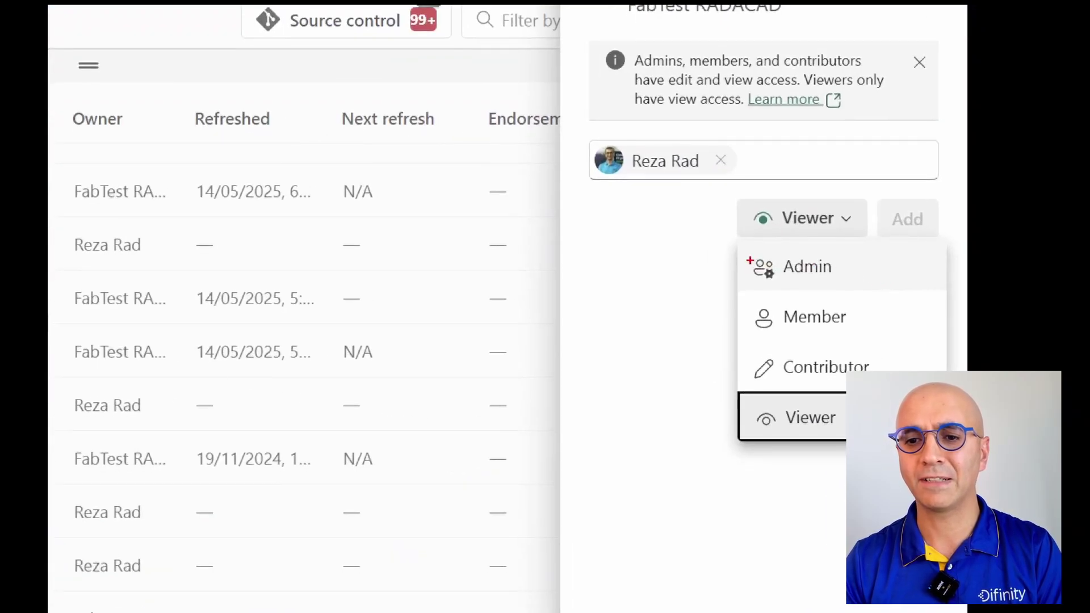
pyautogui.moveTo(744, 258); pyautogui.dragTo(912, 386)
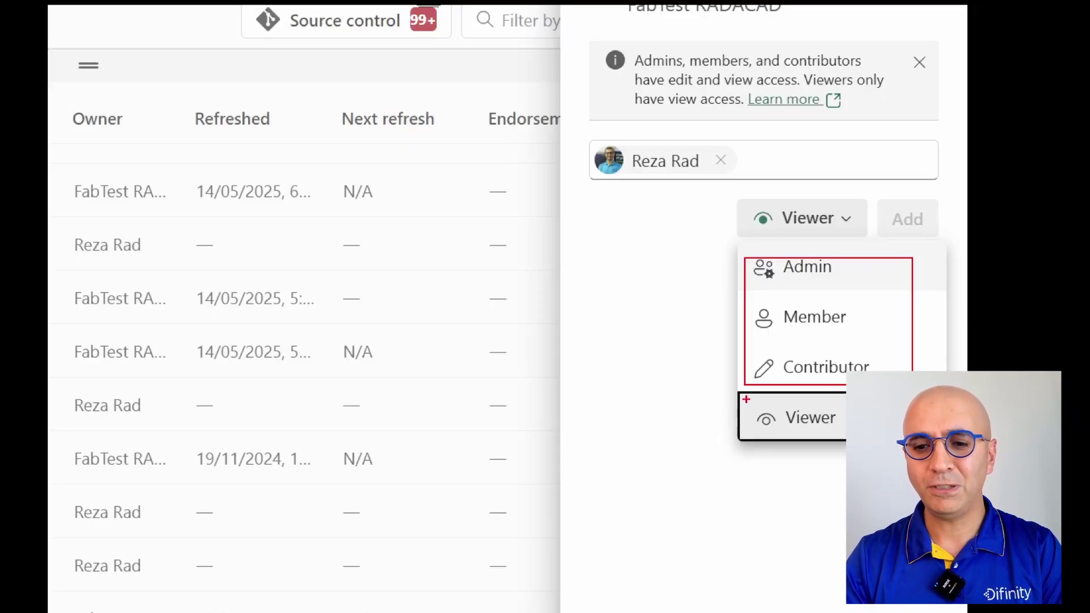
pyautogui.moveTo(745, 398); pyautogui.dragTo(847, 437)
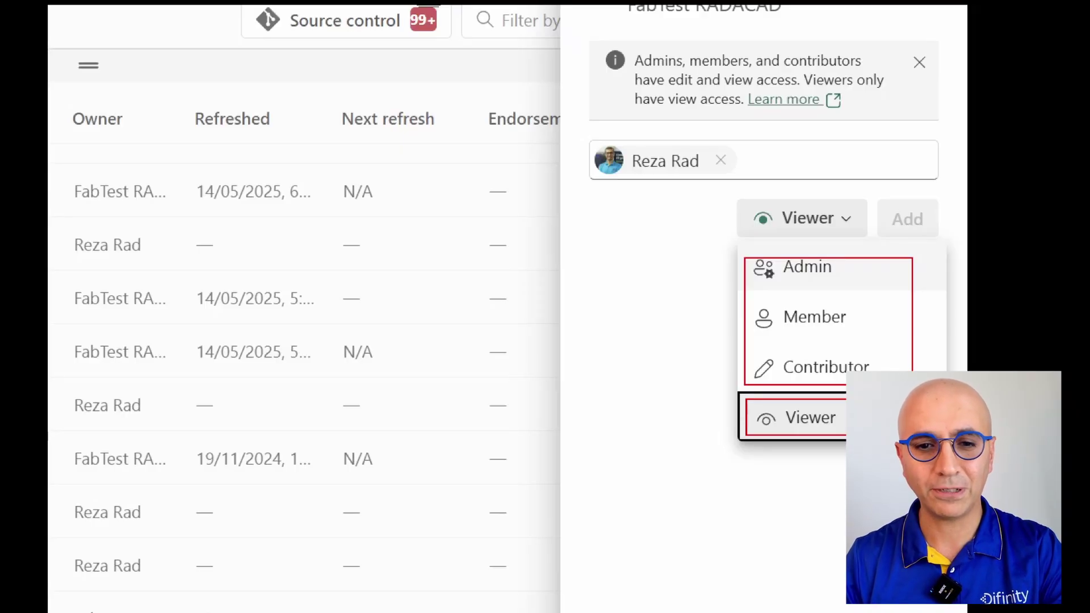
pyautogui.press('Escape')
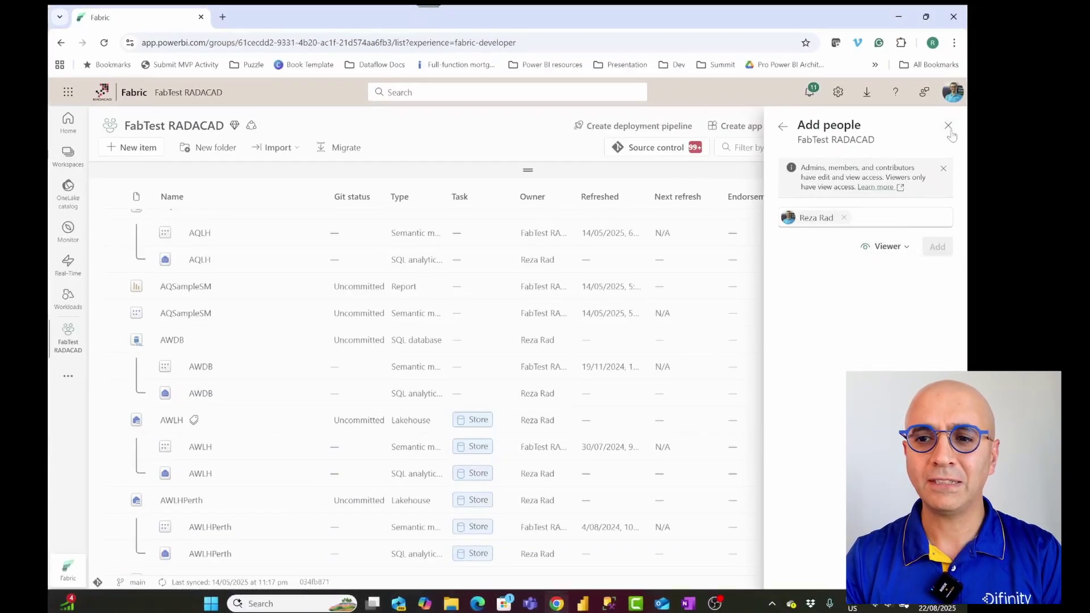
pyautogui.click(948, 126)
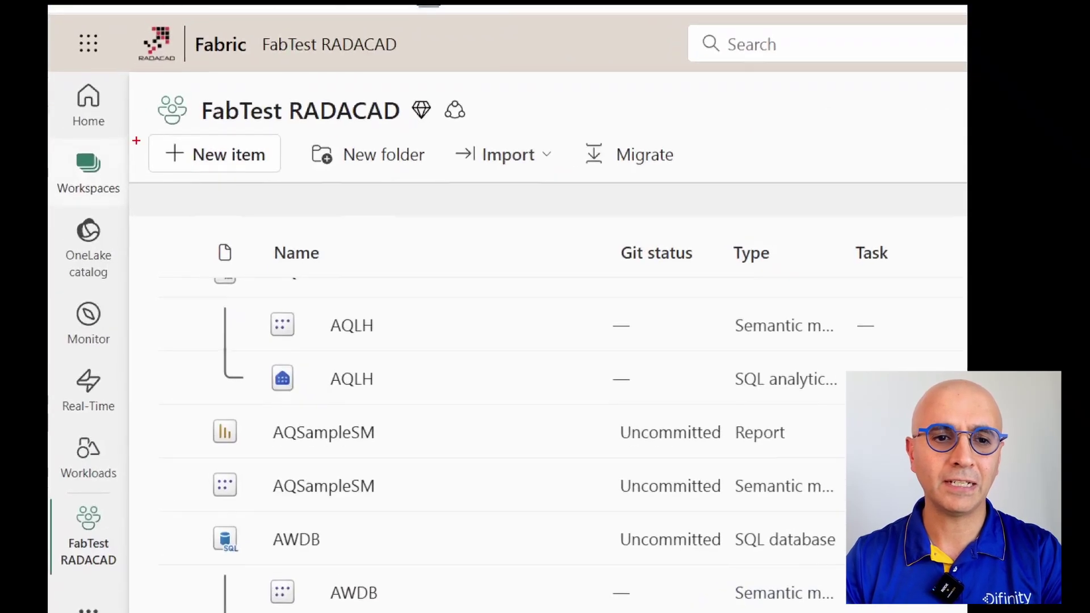
# Step: Filter the new item types by 'org' and choose Org app (preview)
pyautogui.moveTo(144, 127)
pyautogui.mouseDown()
pyautogui.moveTo(265, 180)
pyautogui.moveTo(301, 180)
pyautogui.mouseUp()
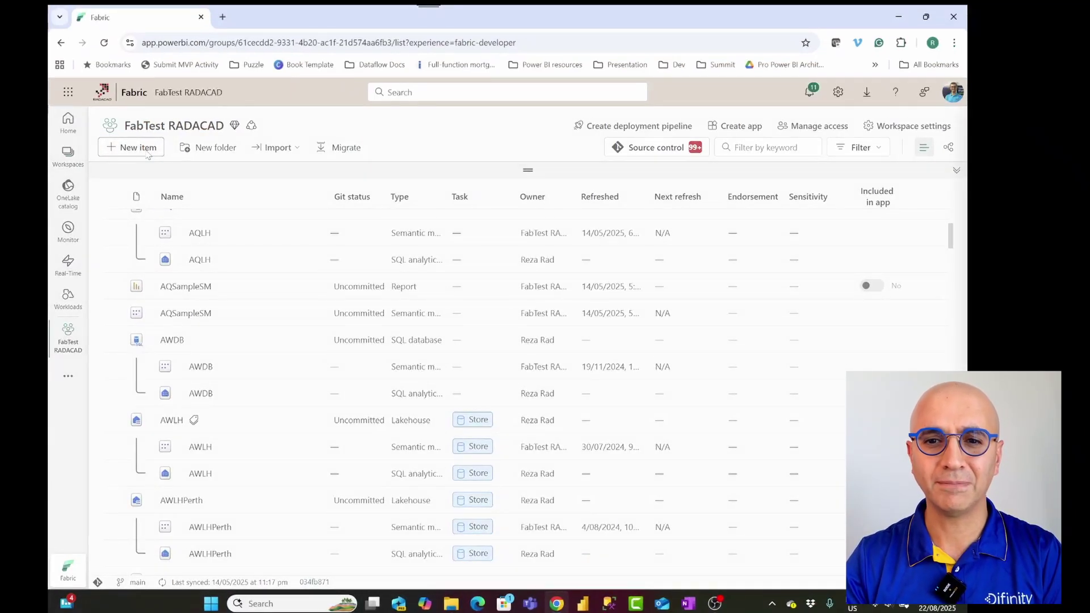
pyautogui.click(136, 147)
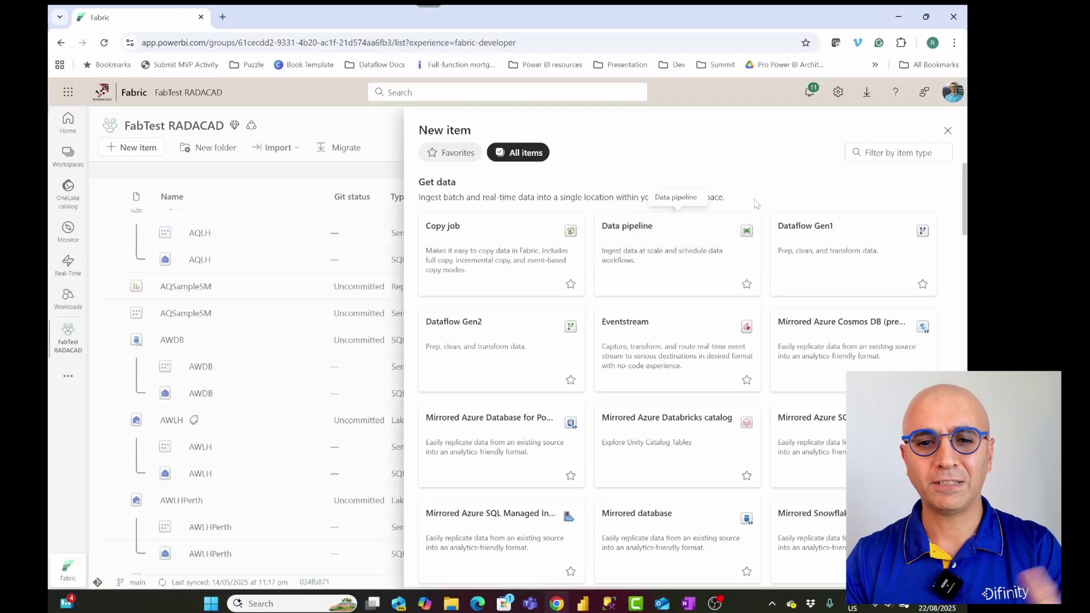
pyautogui.click(884, 151)
pyautogui.write('o')
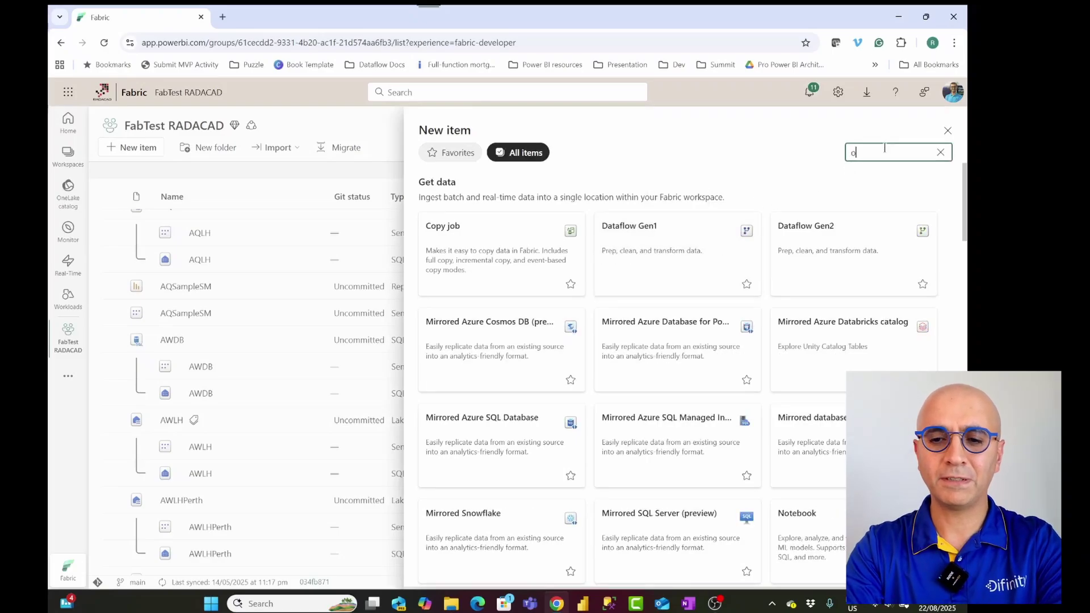
pyautogui.write('rg')
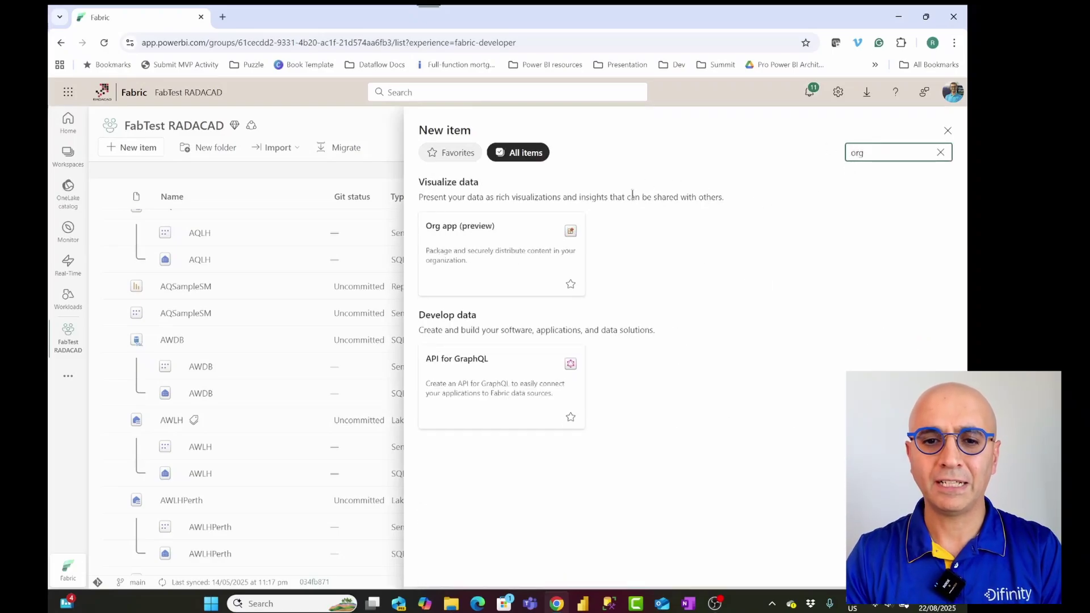
pyautogui.click(491, 255)
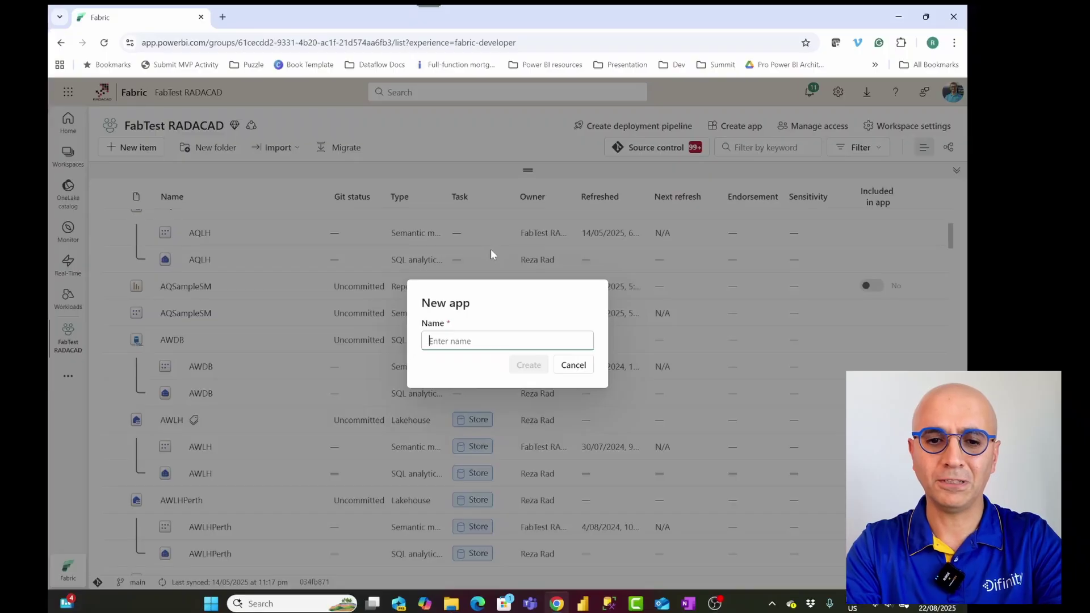
# Step: Create the org app named 'OrgAppTestReza1'
pyautogui.write('OrgApp')
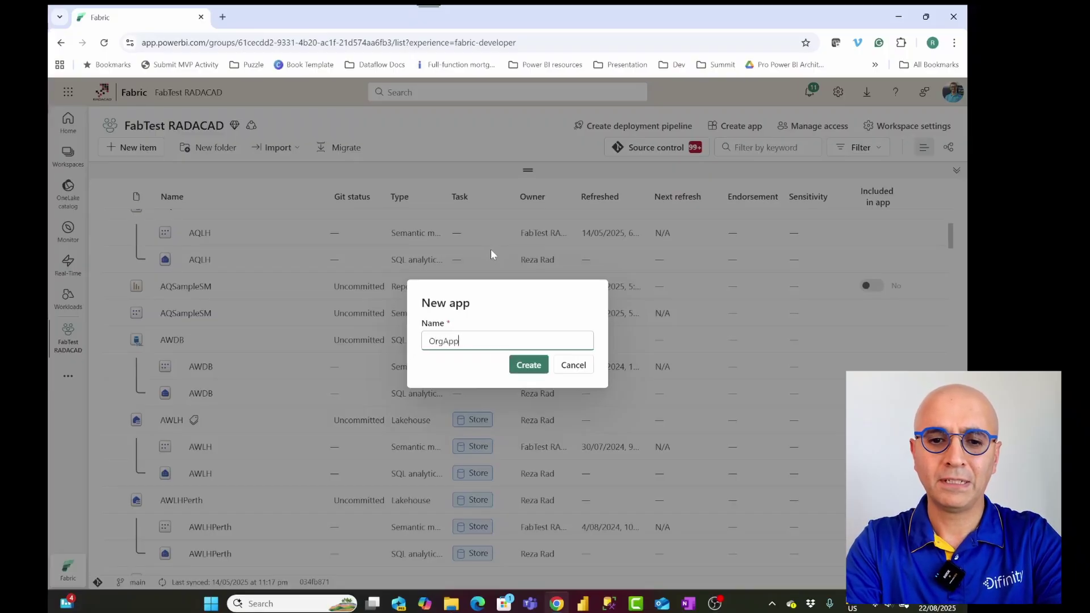
pyautogui.write('TestReza')
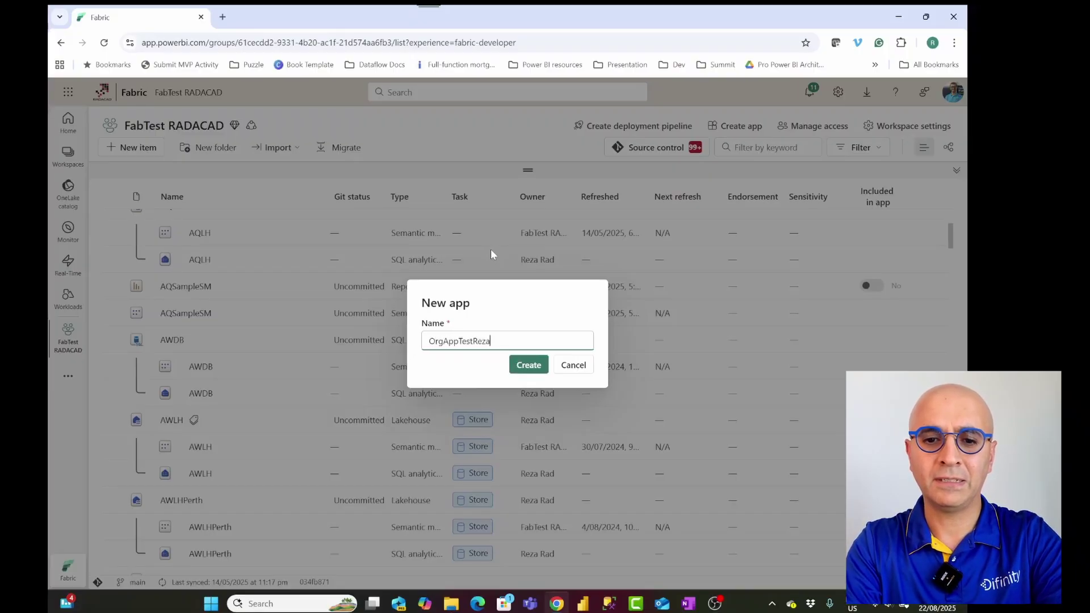
pyautogui.write('1')
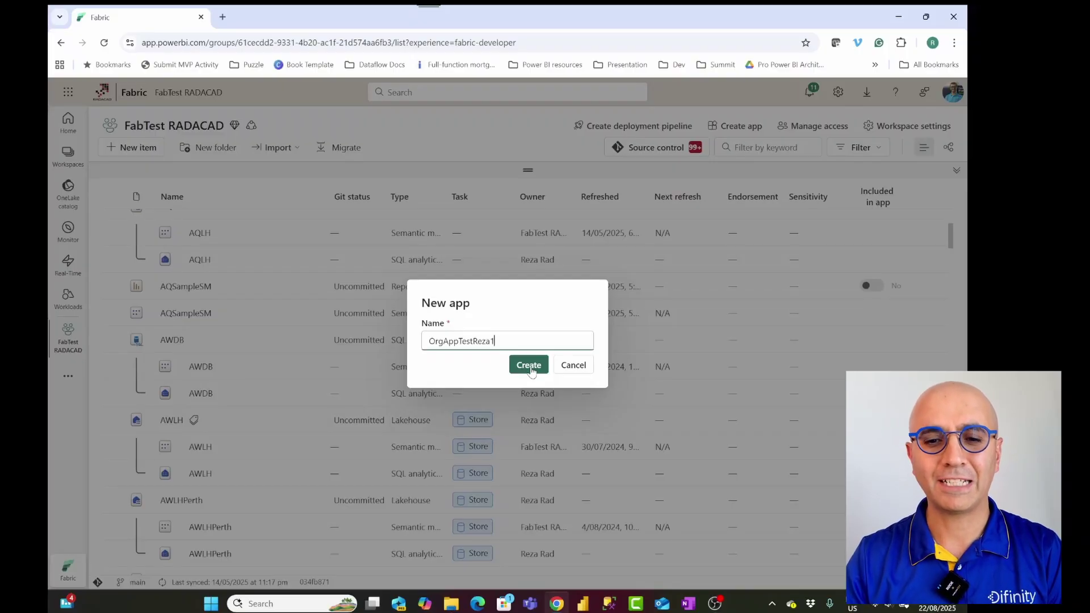
pyautogui.click(531, 366)
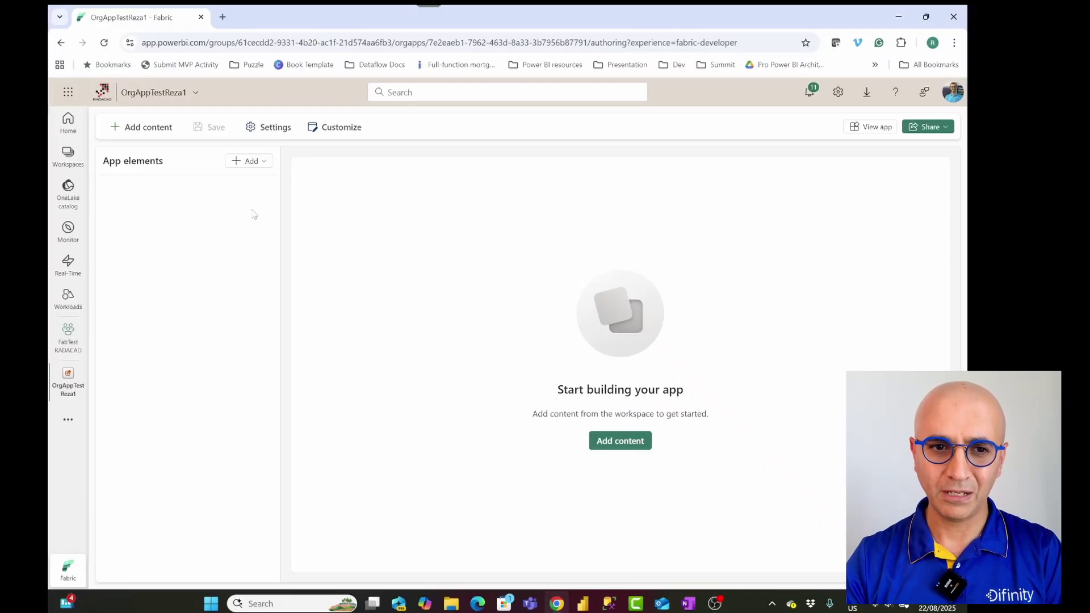
# Step: Open the workspace item picker and tick paginated PASS
pyautogui.click(250, 161)
pyautogui.click(250, 161)
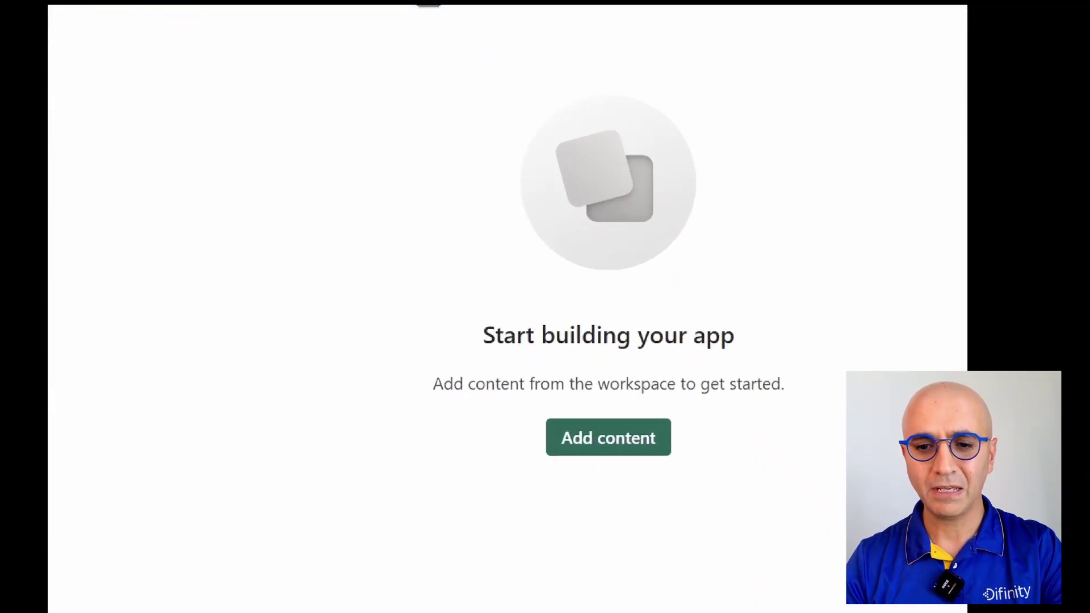
pyautogui.click(620, 441)
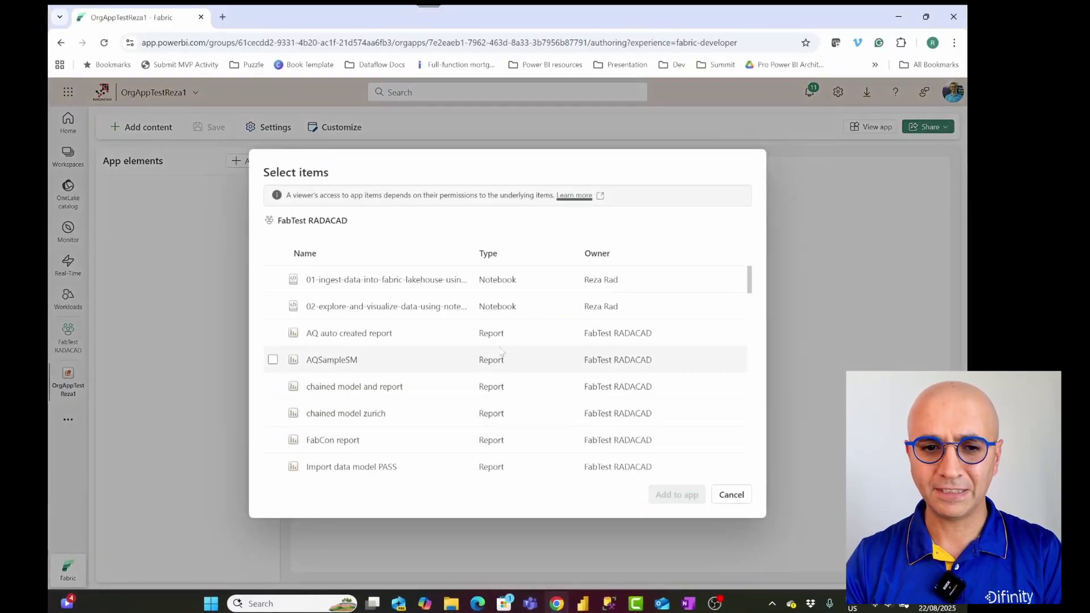
pyautogui.scroll(-3, 450, 312)
pyautogui.scroll(-7, 450, 311)
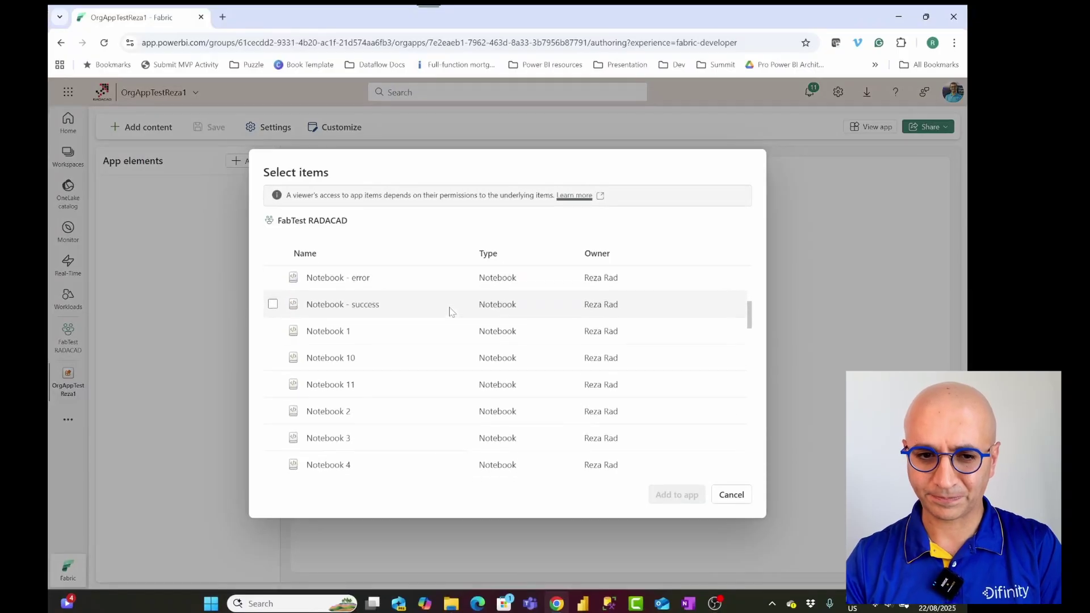
pyautogui.scroll(-15, 450, 311)
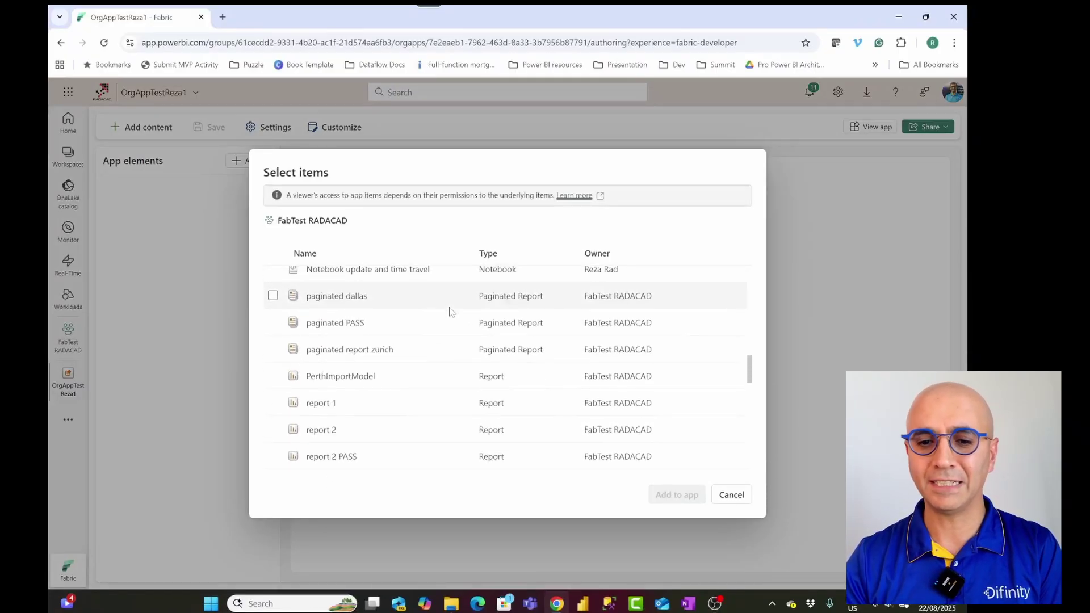
pyautogui.scroll(12, 448, 310)
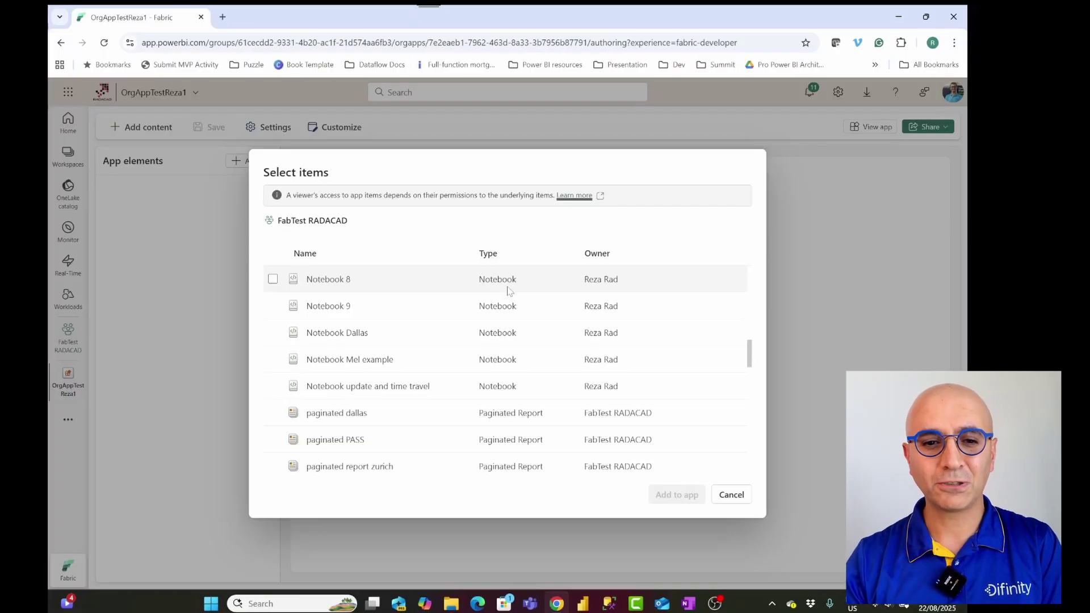
pyautogui.scroll(-3, 477, 357)
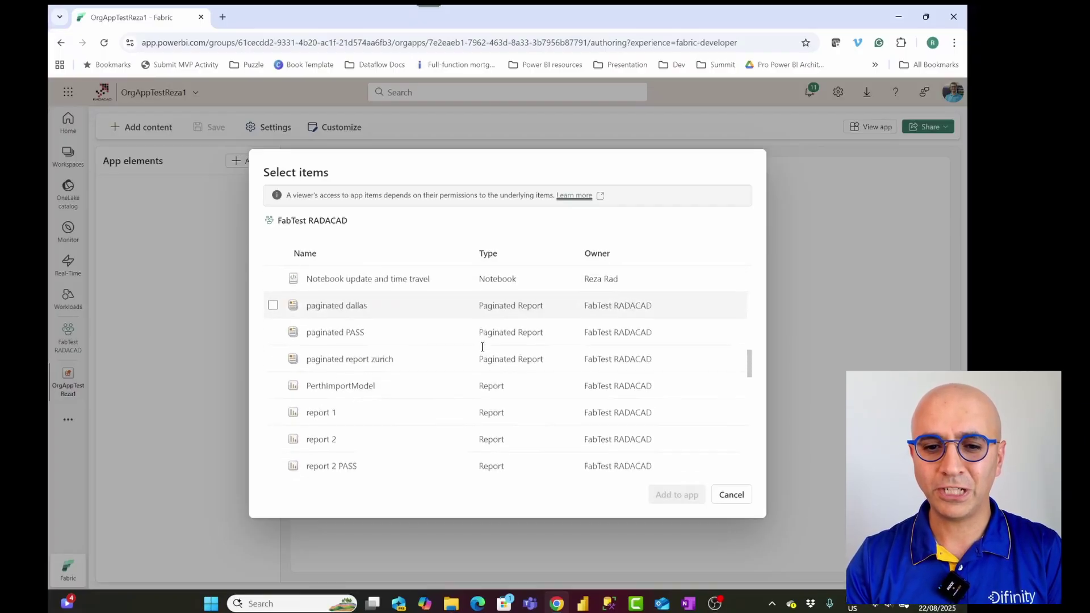
pyautogui.scroll(1, 307, 355)
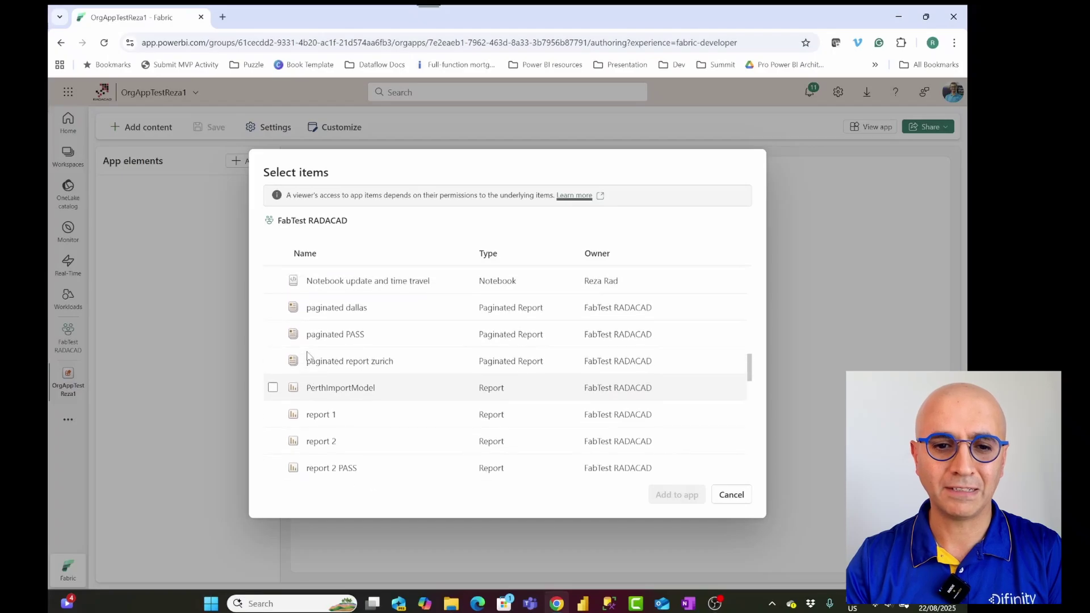
pyautogui.click(273, 335)
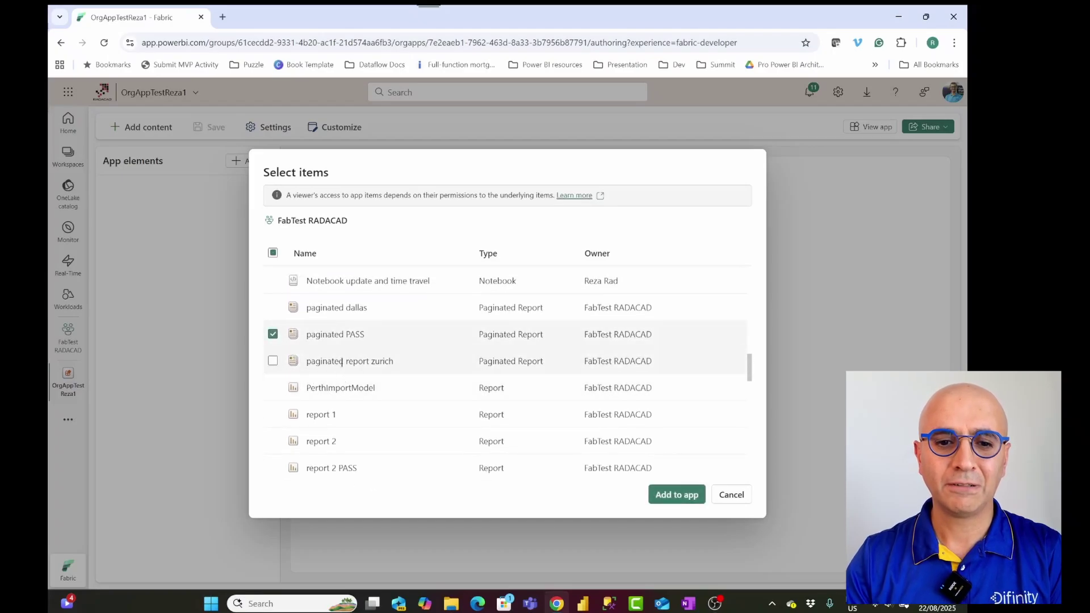
# Step: Tick report melbourne 1 and the 02-explore notebook, then add the items to the app
pyautogui.scroll(-5, 334, 366)
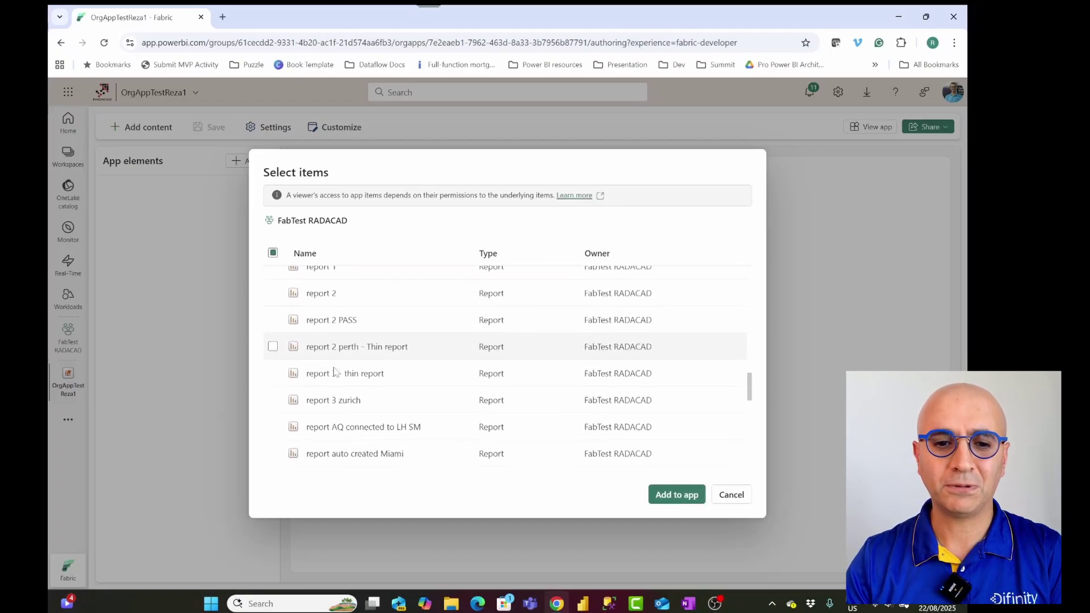
pyautogui.scroll(-3, 333, 367)
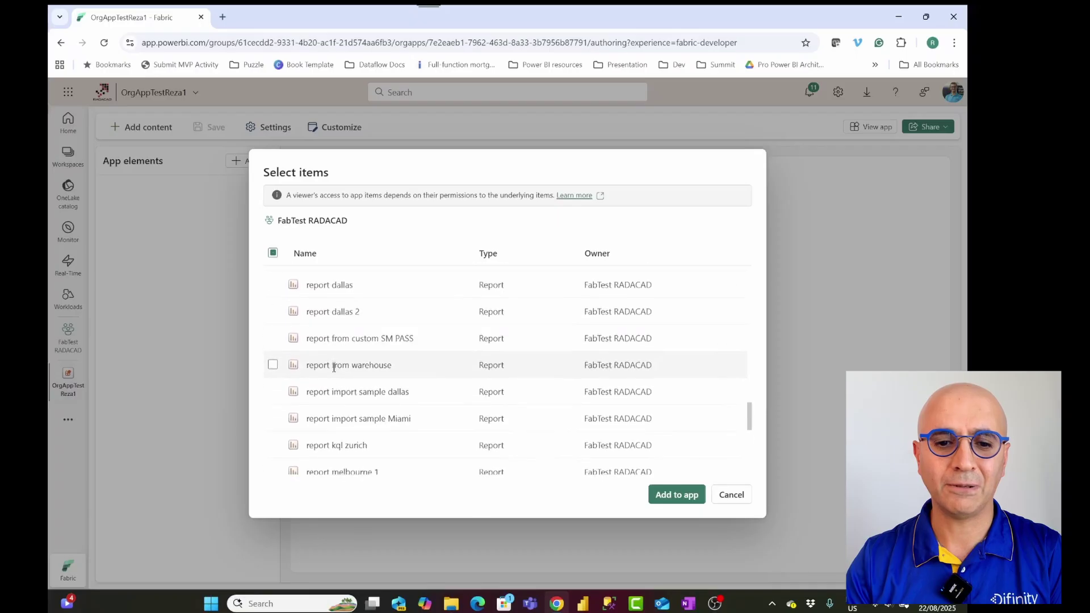
pyautogui.scroll(-3, 312, 382)
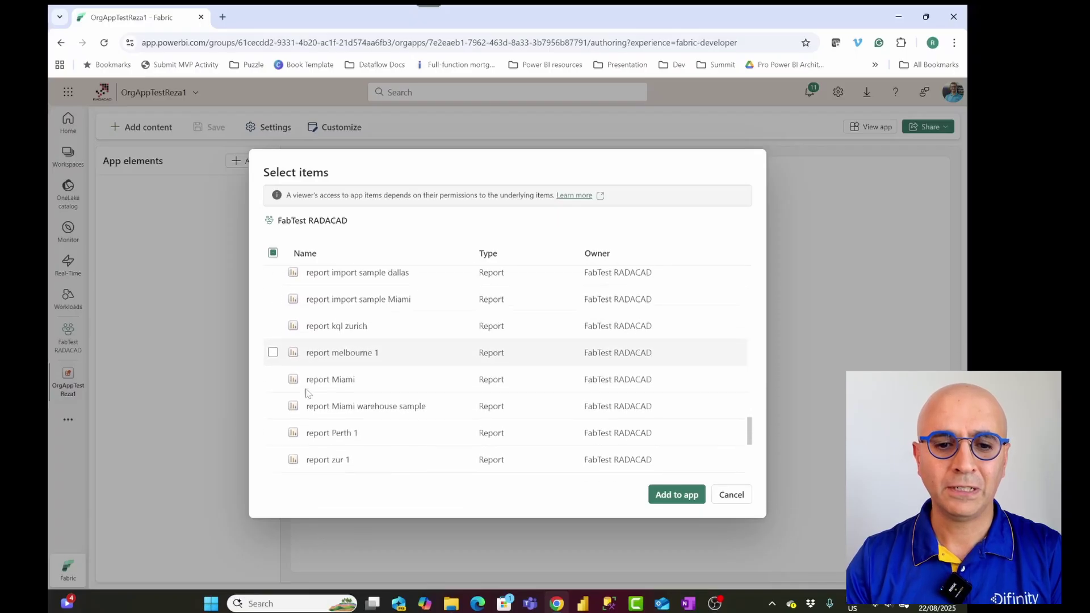
pyautogui.scroll(-5, 326, 399)
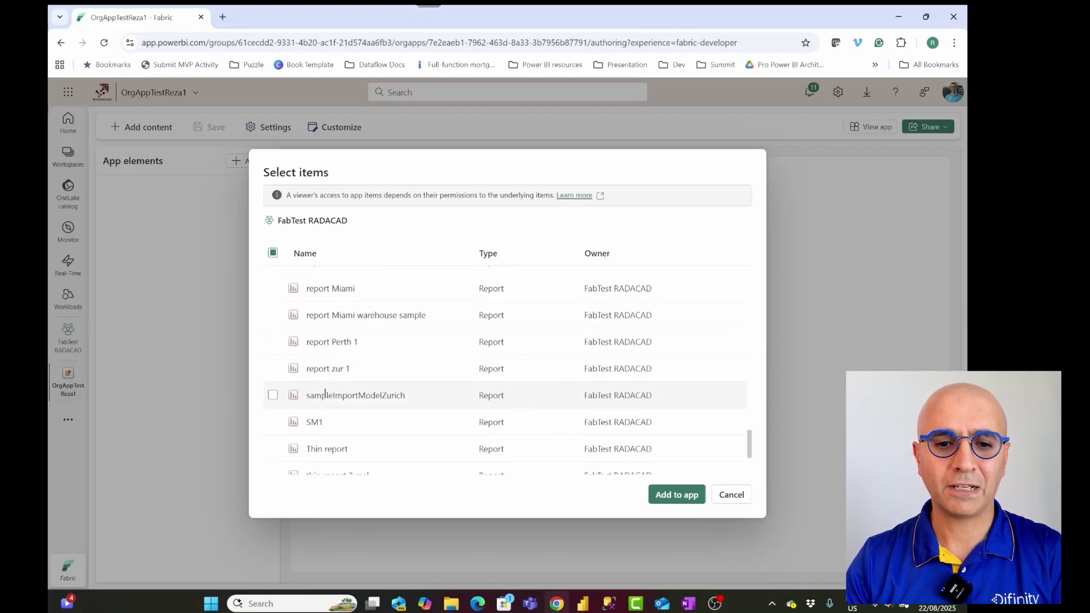
pyautogui.scroll(-1, 325, 397)
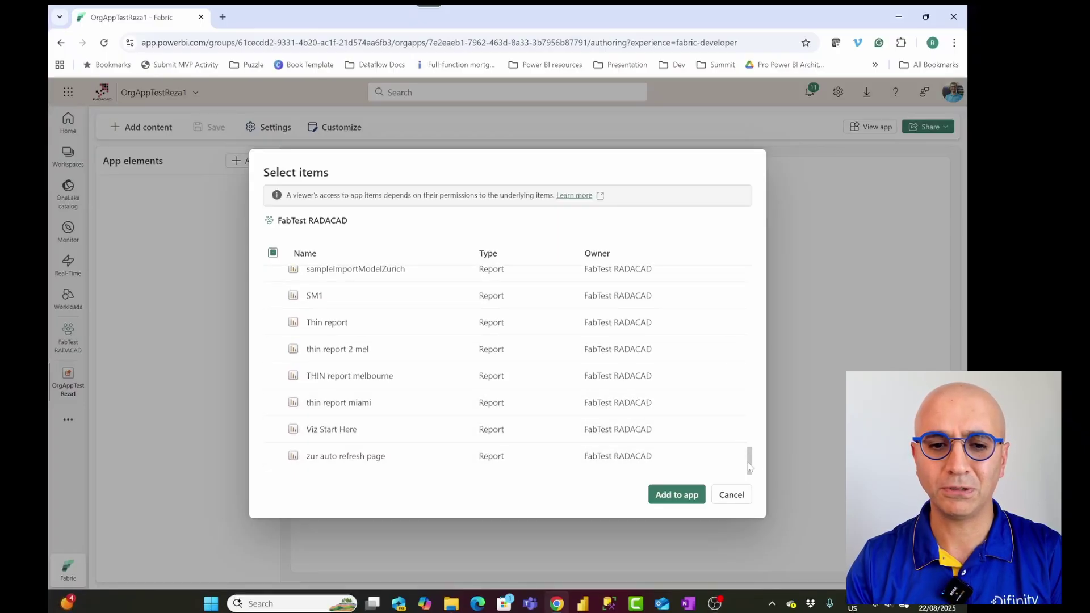
pyautogui.moveTo(749, 467); pyautogui.dragTo(685, 433)
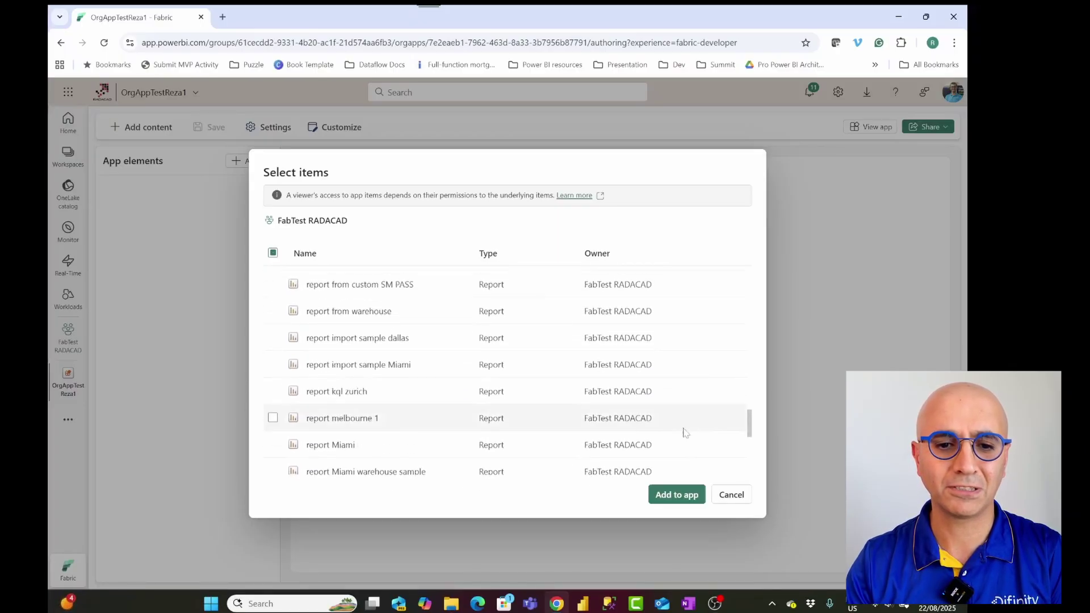
pyautogui.click(272, 420)
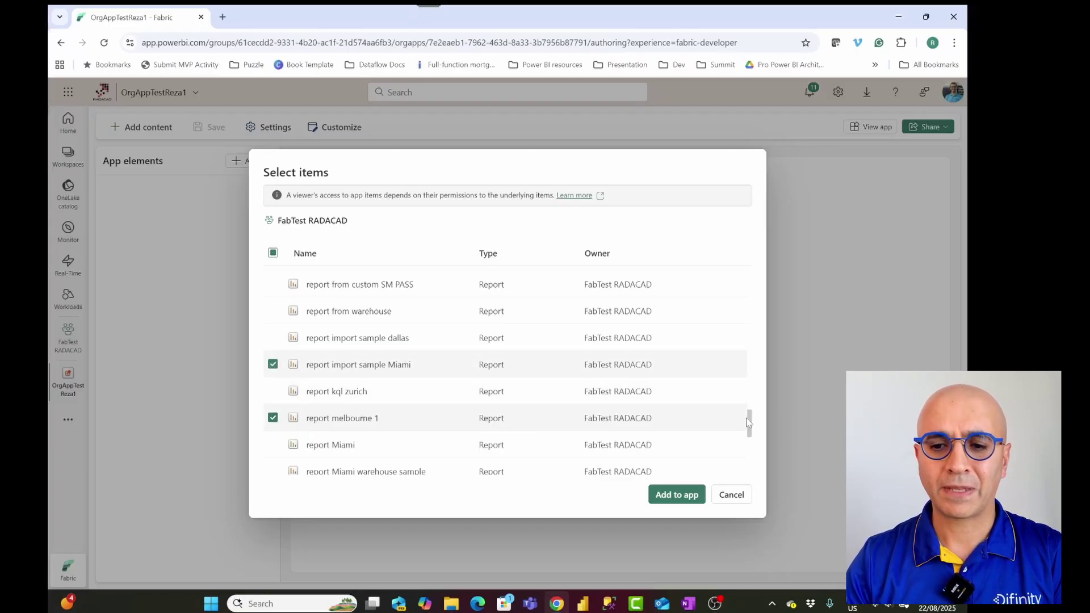
pyautogui.moveTo(750, 426); pyautogui.dragTo(752, 325)
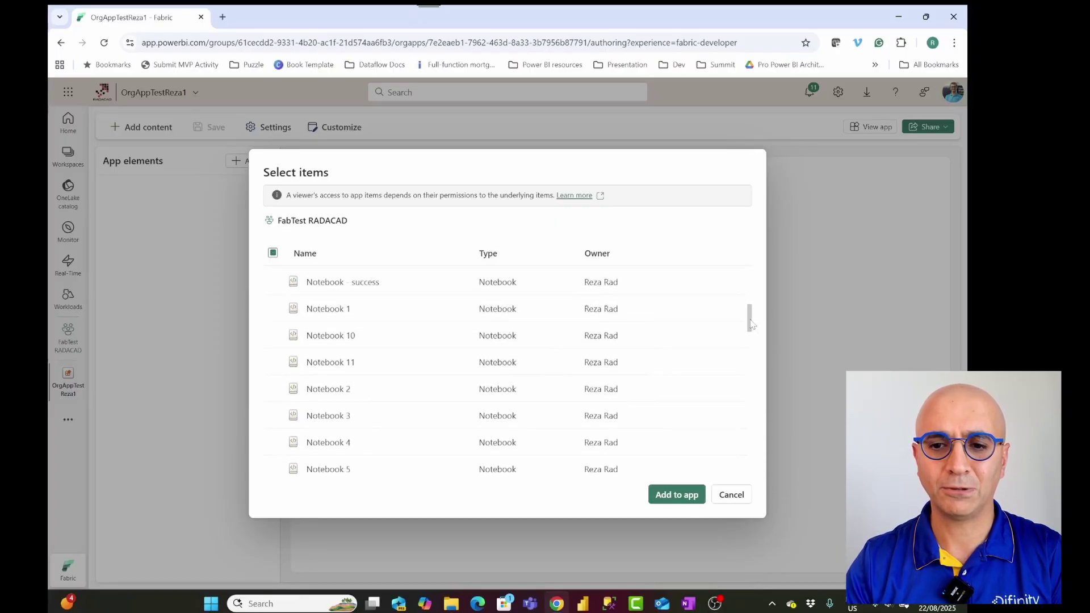
pyautogui.moveTo(752, 325); pyautogui.dragTo(750, 287)
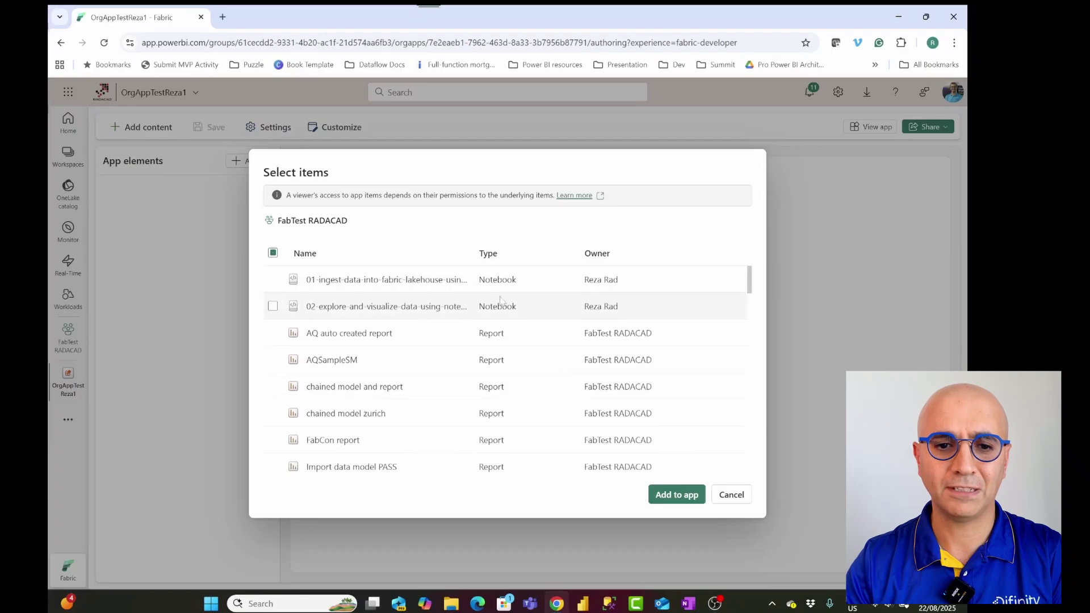
pyautogui.click(272, 307)
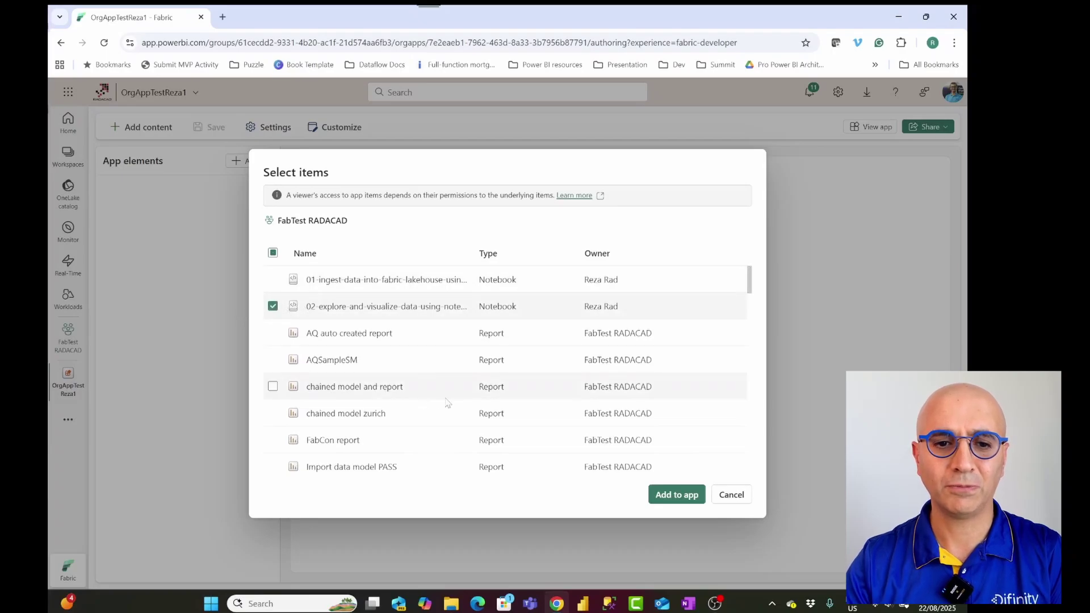
pyautogui.click(672, 499)
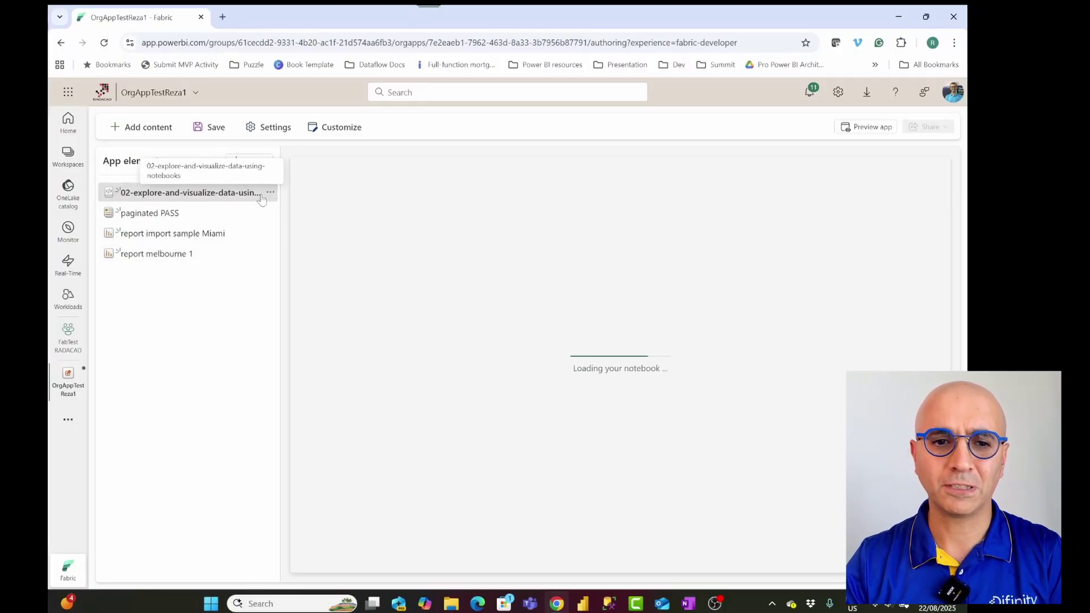
# Step: Move the 02-explore-and-visualize-data notebook down to the end, below report melbourne 1
pyautogui.click(270, 194)
pyautogui.click(271, 194)
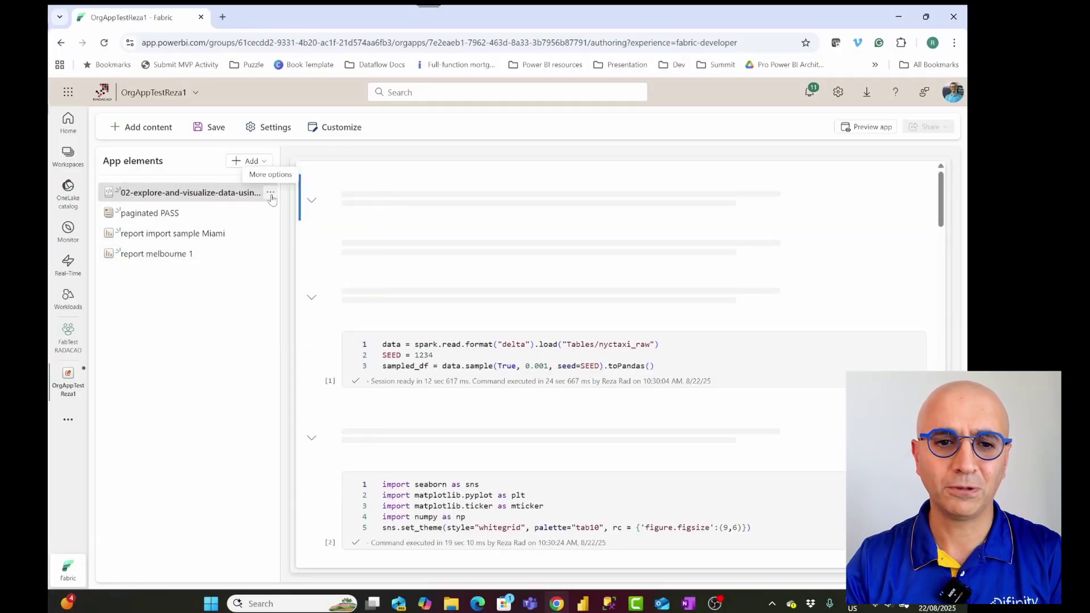
pyautogui.click(271, 193)
pyautogui.click(289, 251)
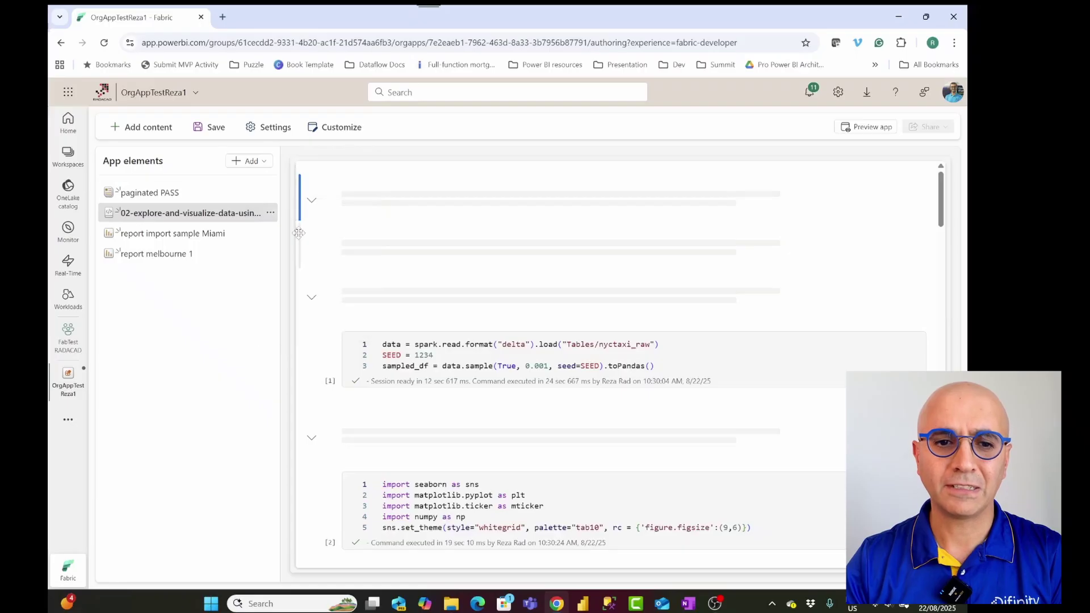
pyautogui.click(271, 213)
pyautogui.click(305, 271)
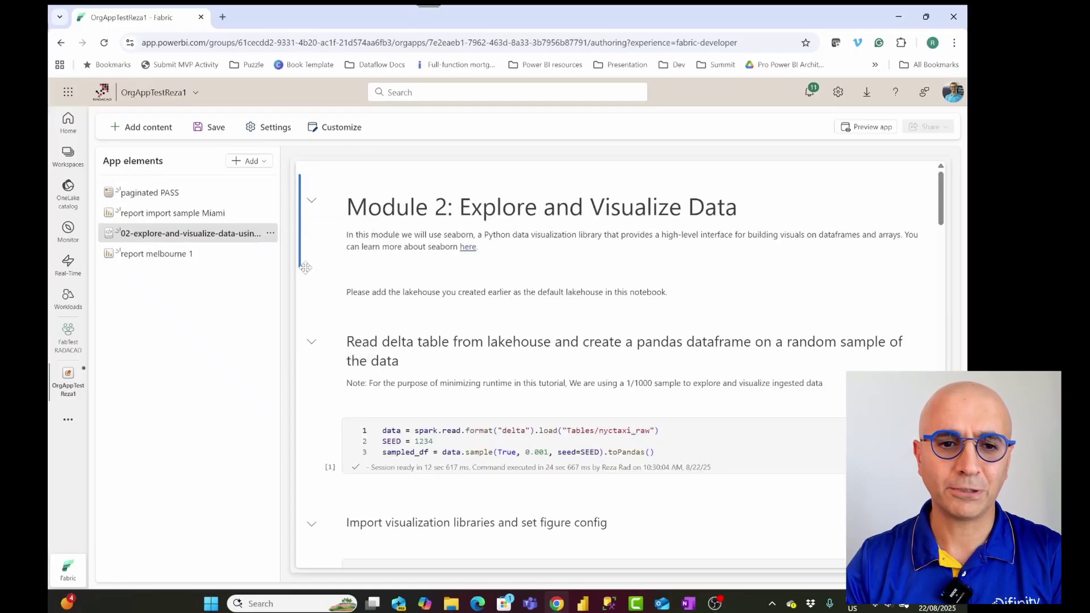
pyautogui.click(270, 234)
pyautogui.click(307, 291)
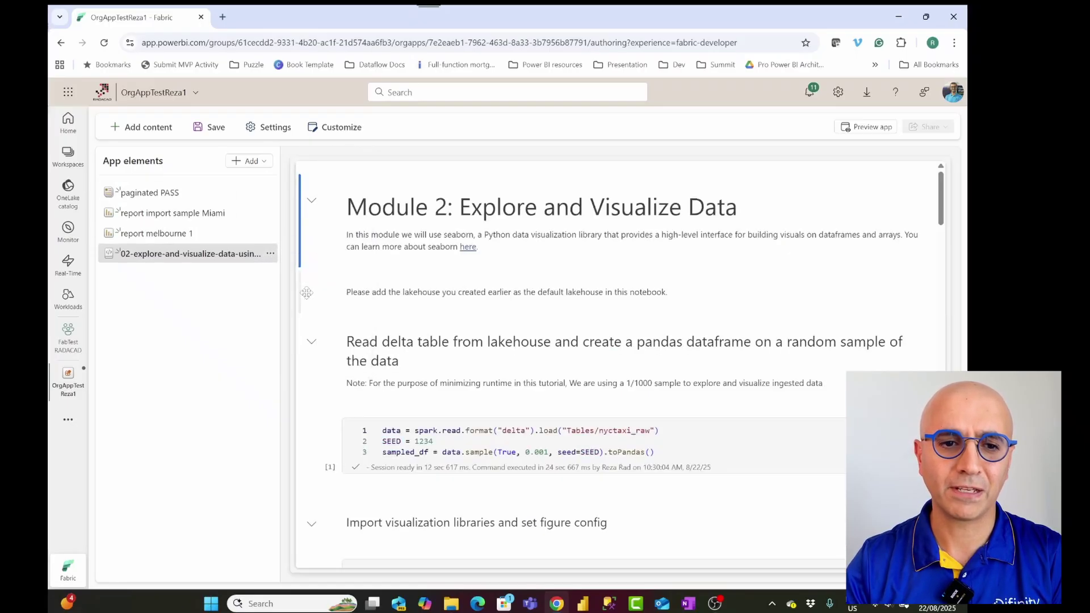
pyautogui.click(250, 161)
# Step: Create an empty app section called 'Reports' below the notebook
pyautogui.click(228, 176)
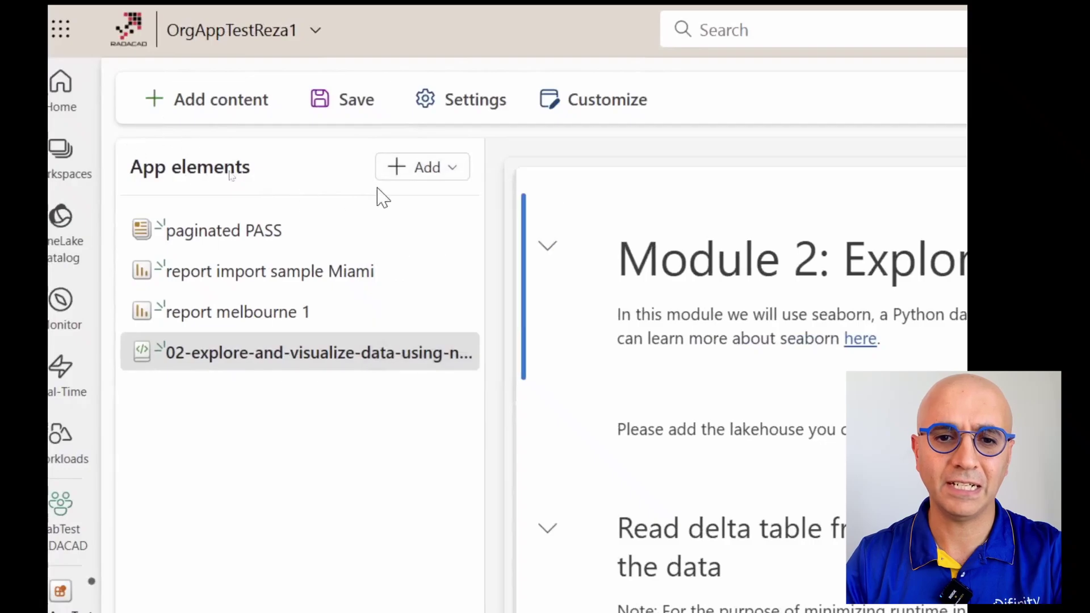
pyautogui.click(442, 173)
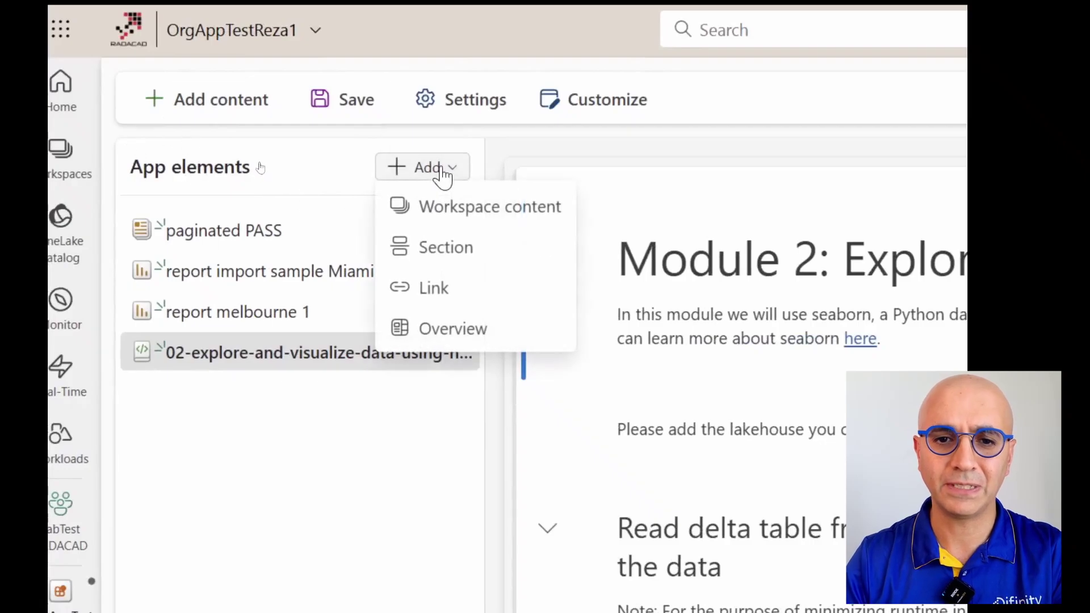
pyautogui.click(456, 260)
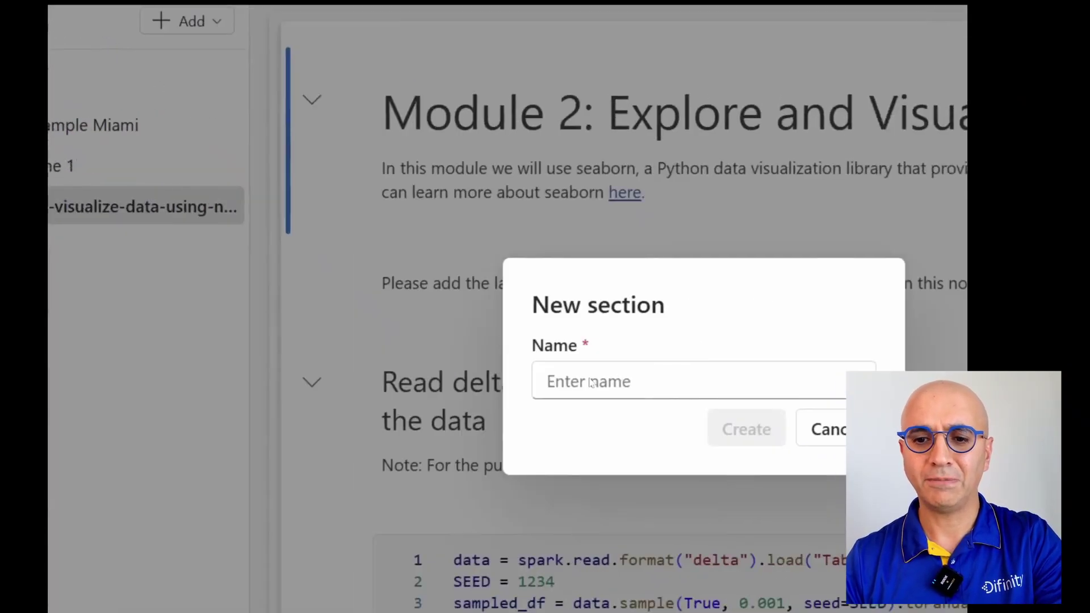
pyautogui.click(724, 392)
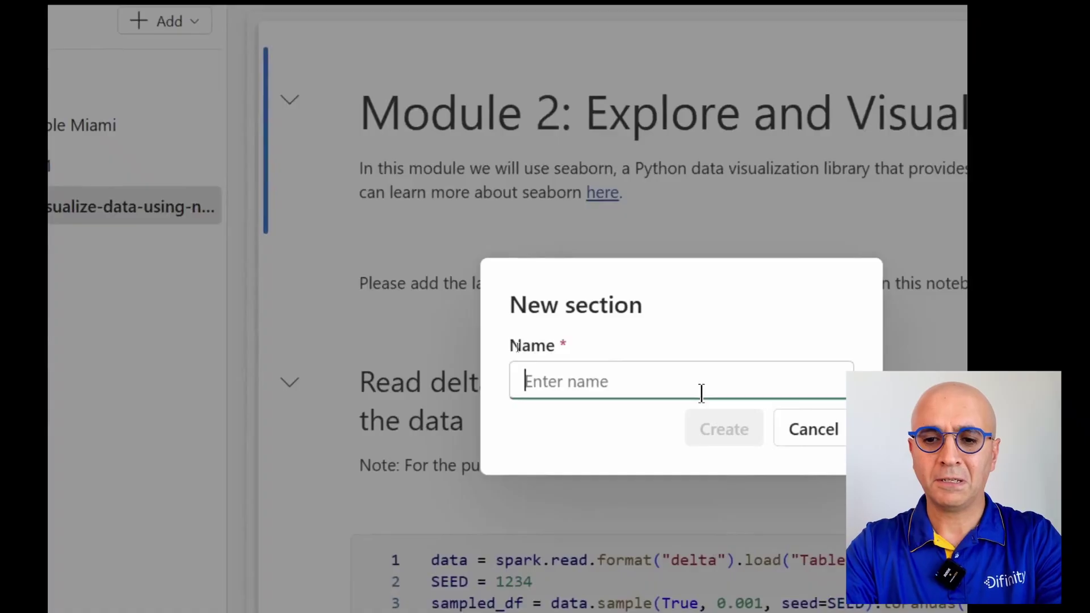
pyautogui.write('Reports')
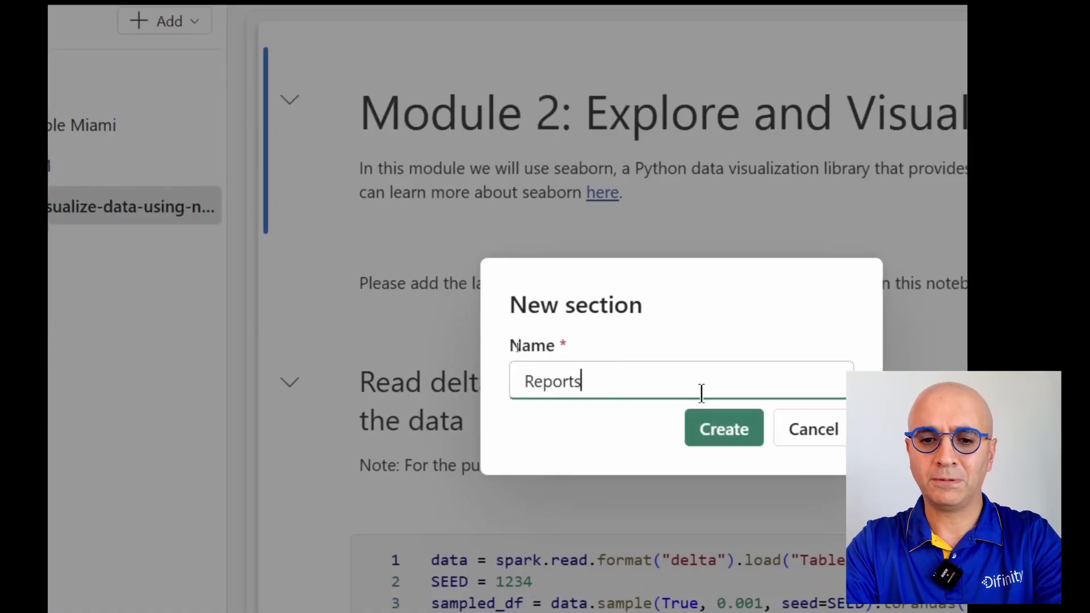
pyautogui.press('Return')
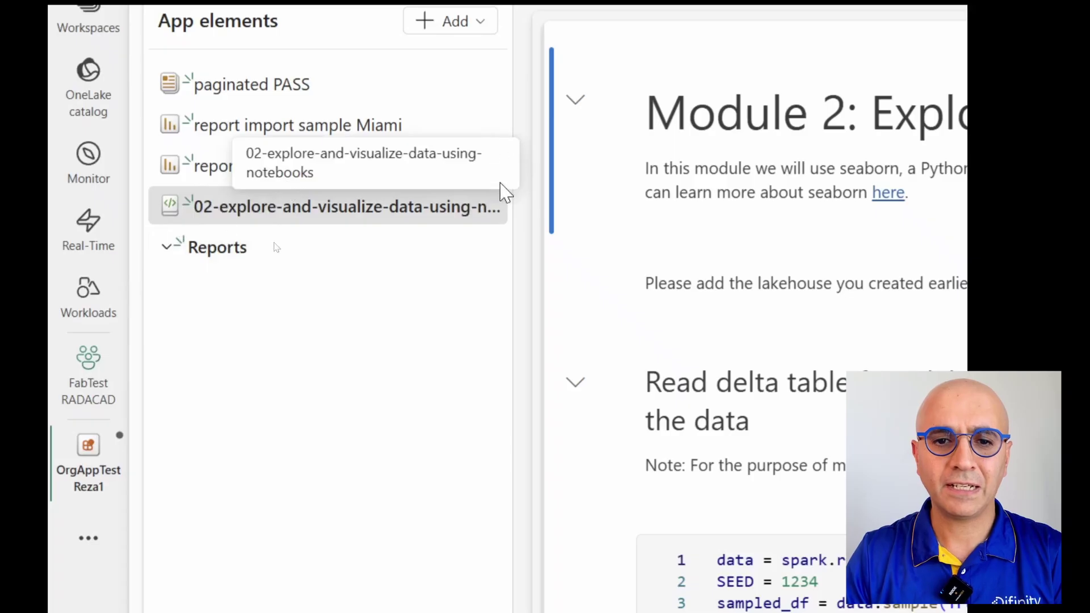
# Step: Move report melbourne 1 and report import sample Miami into the Reports section
pyautogui.click(494, 165)
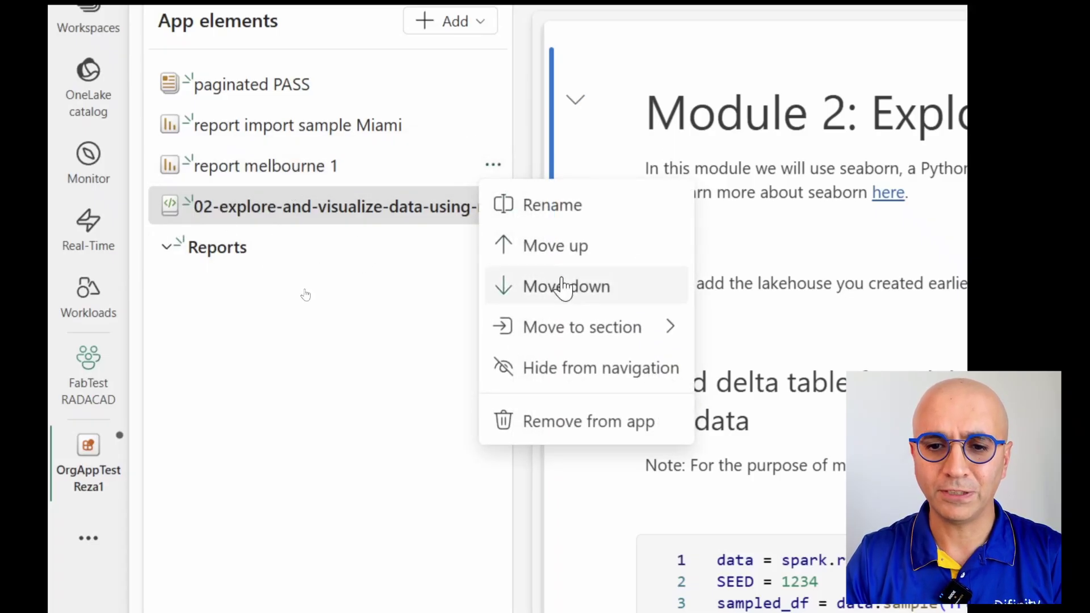
pyautogui.moveTo(608, 332)
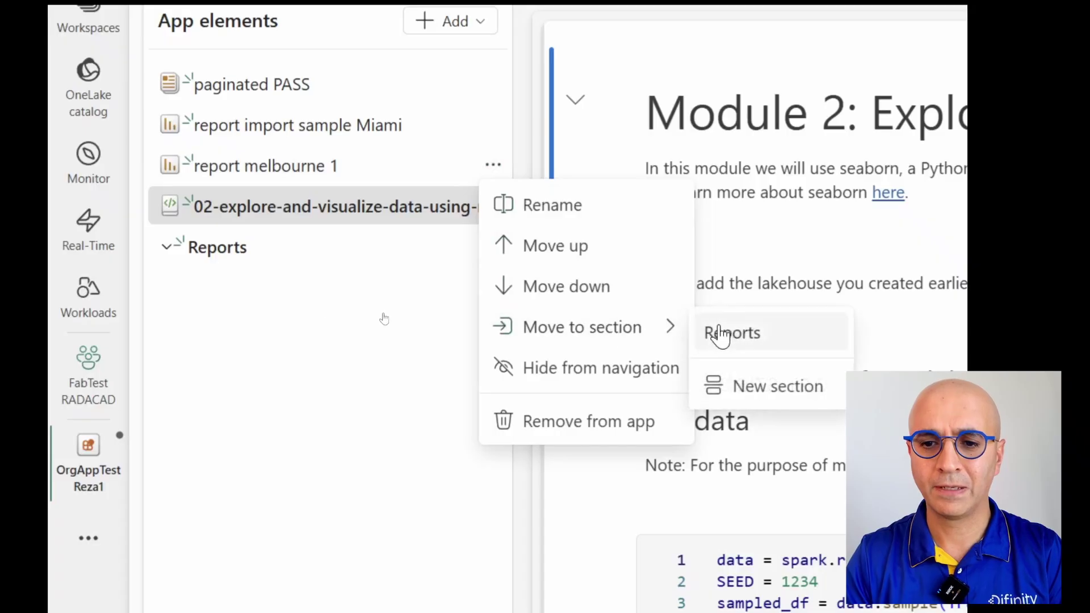
pyautogui.click(733, 333)
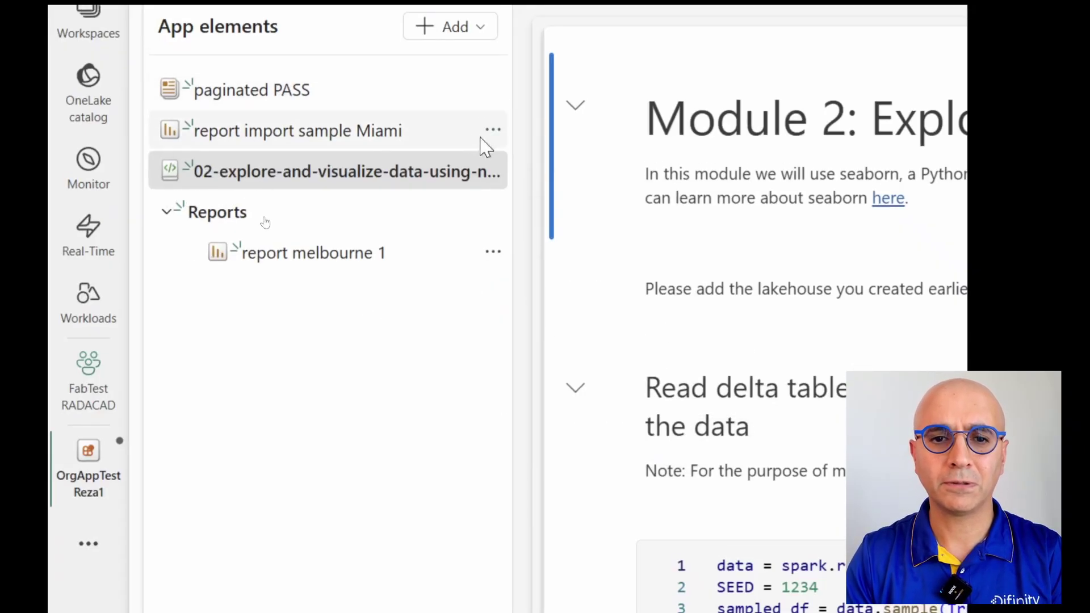
pyautogui.click(493, 130)
pyautogui.click(514, 142)
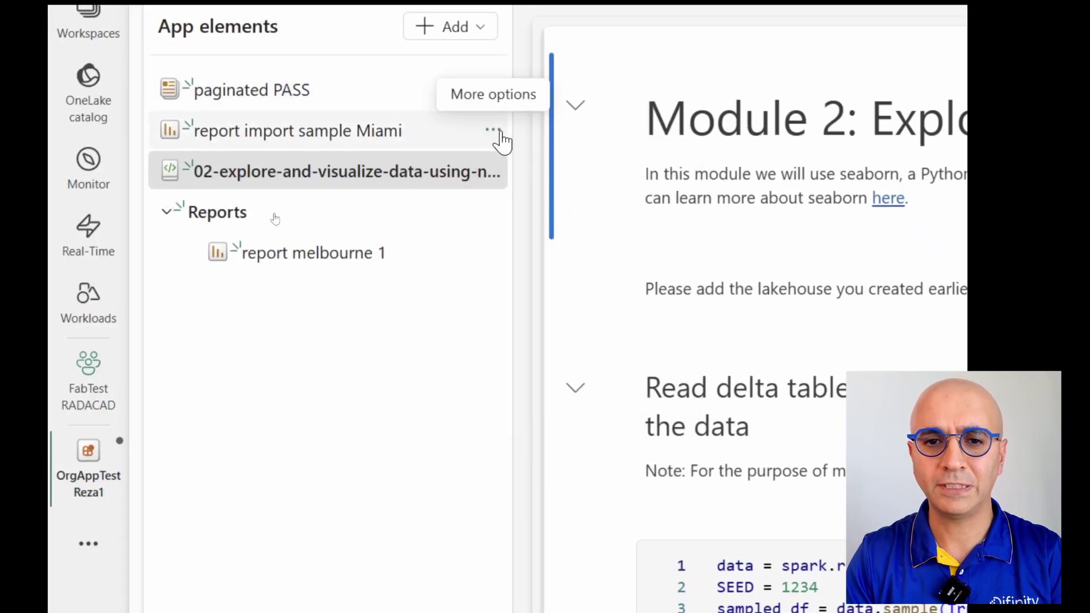
pyautogui.click(492, 130)
pyautogui.moveTo(623, 306)
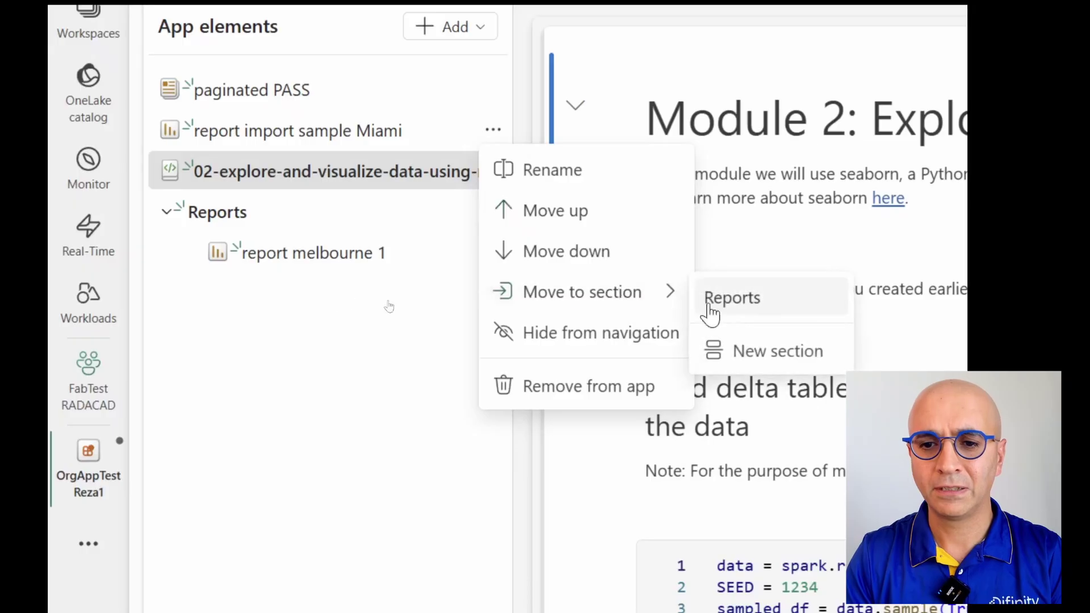
pyautogui.click(760, 312)
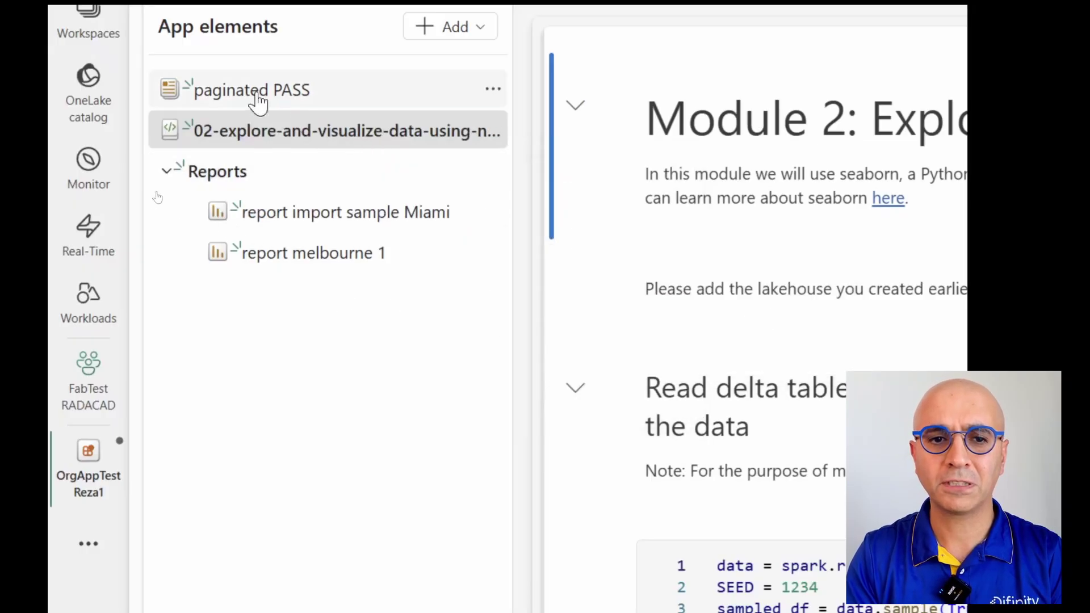
# Step: Move the Reports section up twice to the top, above paginated PASS
pyautogui.click(492, 183)
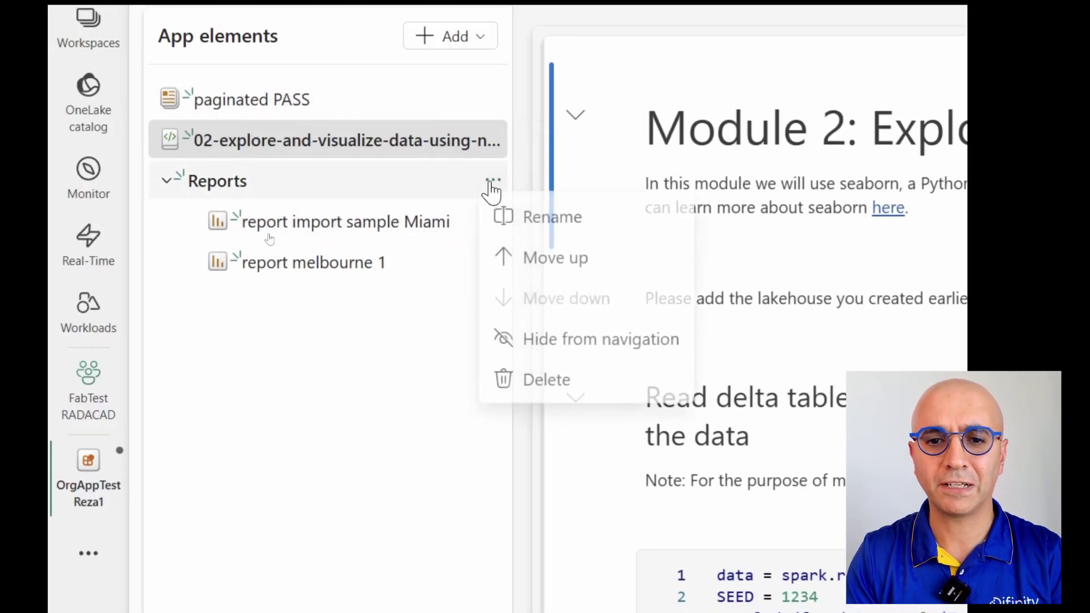
pyautogui.click(523, 258)
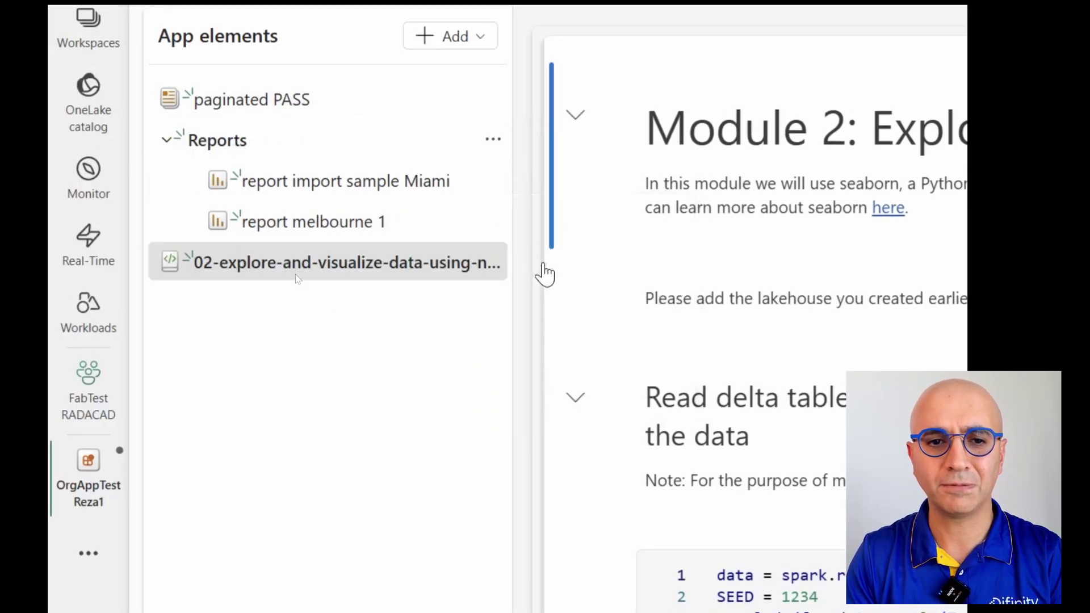
pyautogui.click(493, 140)
pyautogui.click(534, 220)
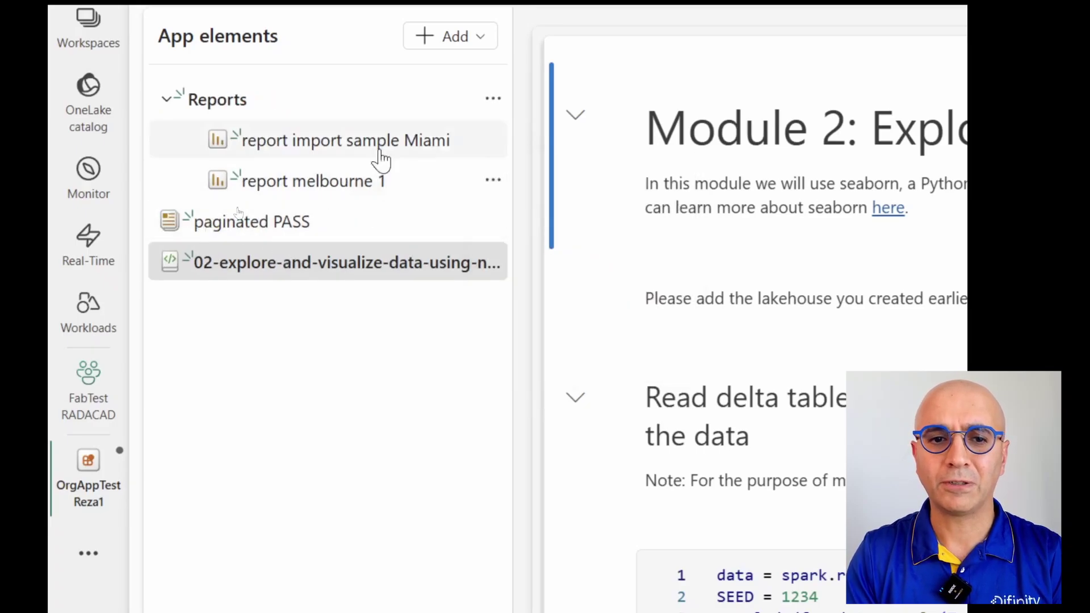
pyautogui.scroll(1, 490, 92)
# Step: Create a new app section named 'others'
pyautogui.click(480, 82)
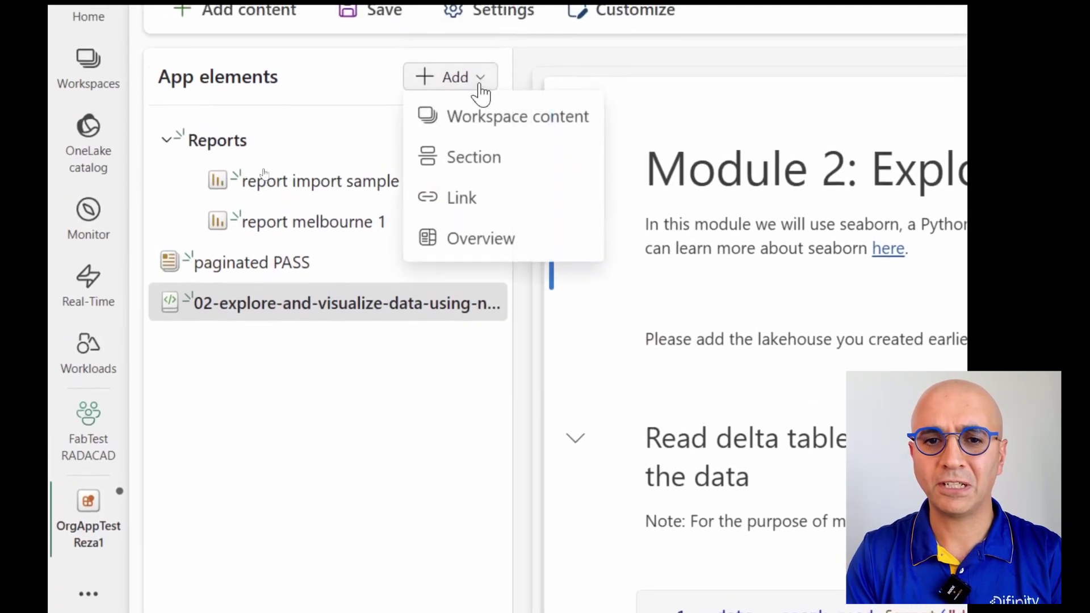
pyautogui.click(481, 161)
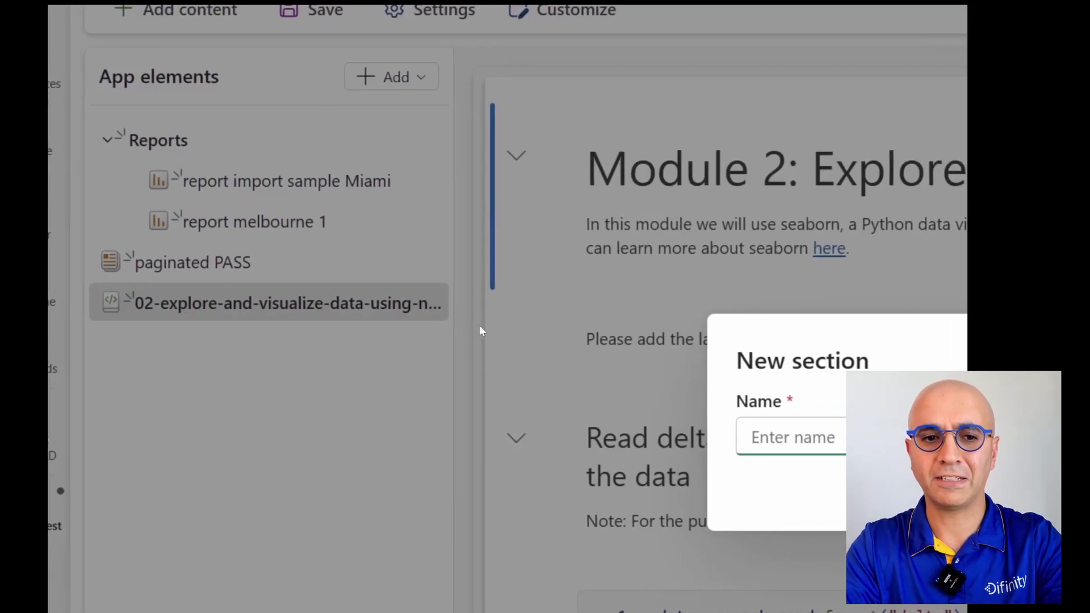
pyautogui.write('othe')
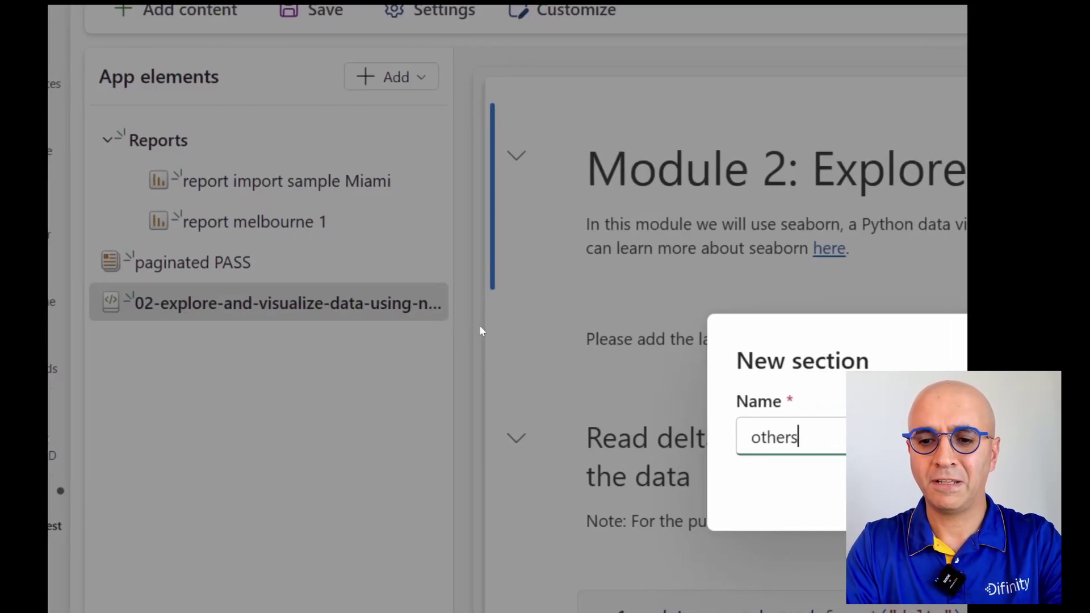
pyautogui.write('rs')
pyautogui.click(950, 485)
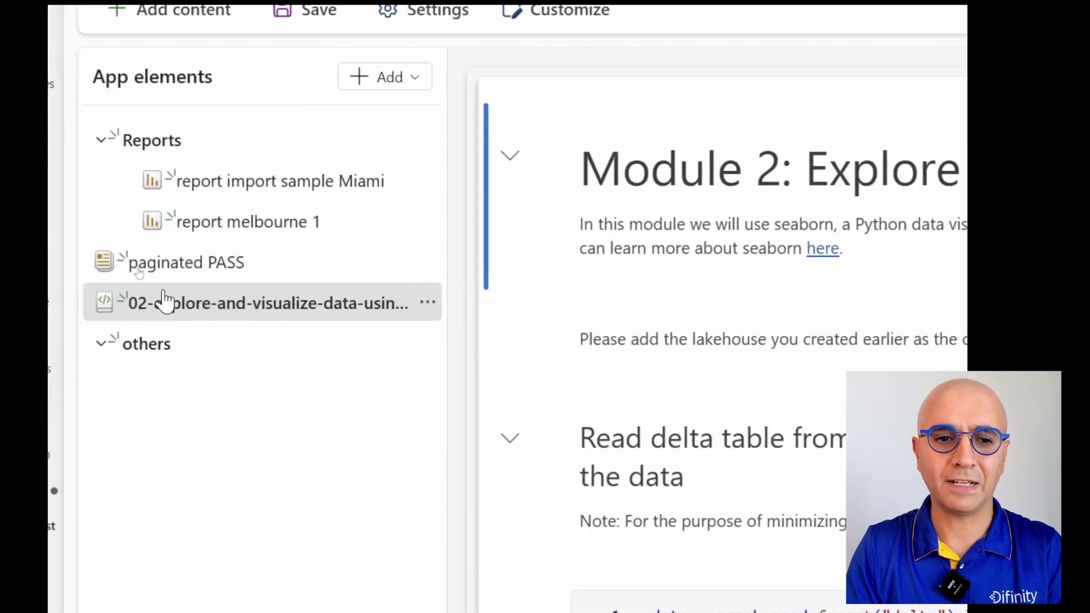
# Step: Move the explore notebook and paginated PASS into the others section
pyautogui.click(430, 302)
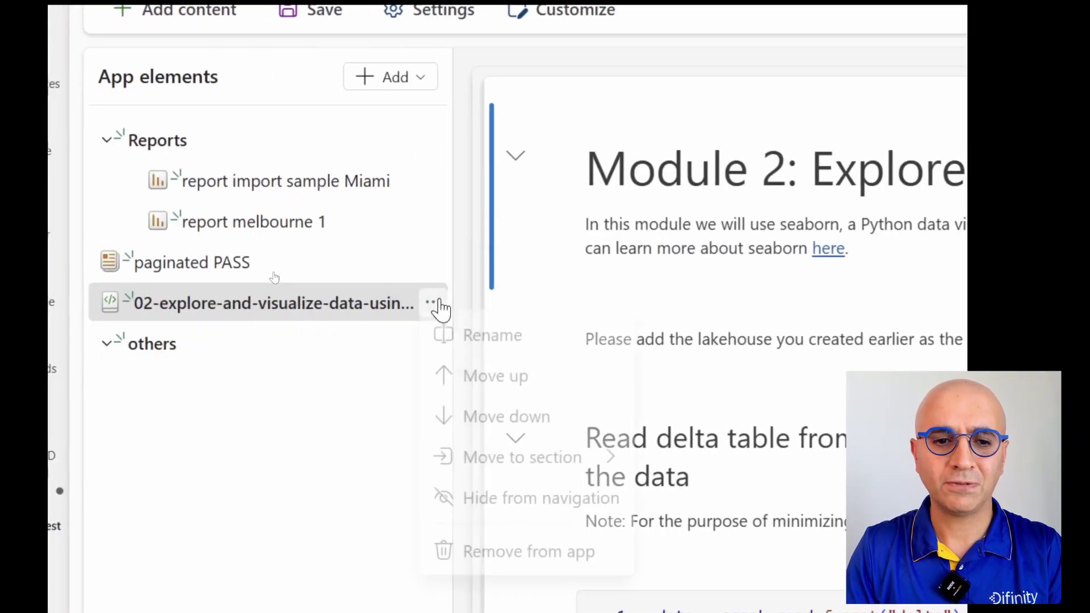
pyautogui.click(431, 305)
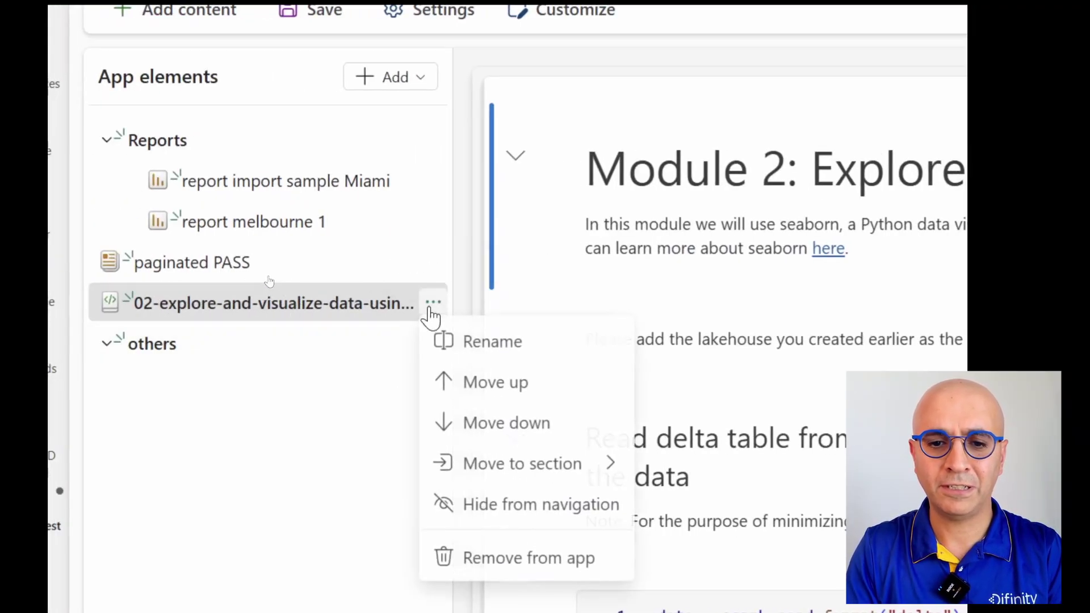
pyautogui.moveTo(540, 474)
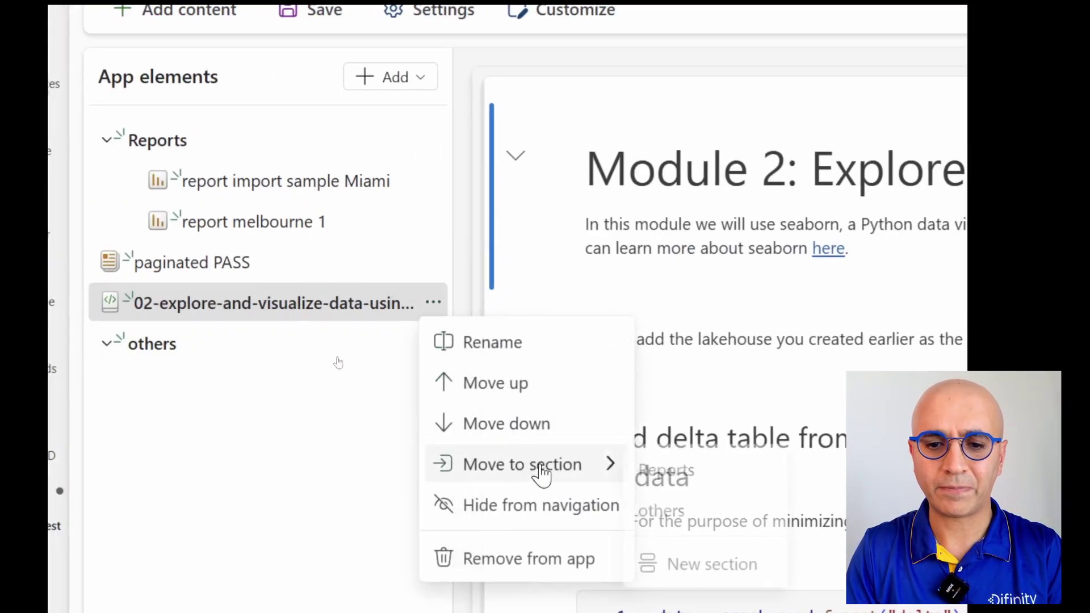
pyautogui.click(667, 511)
pyautogui.click(433, 264)
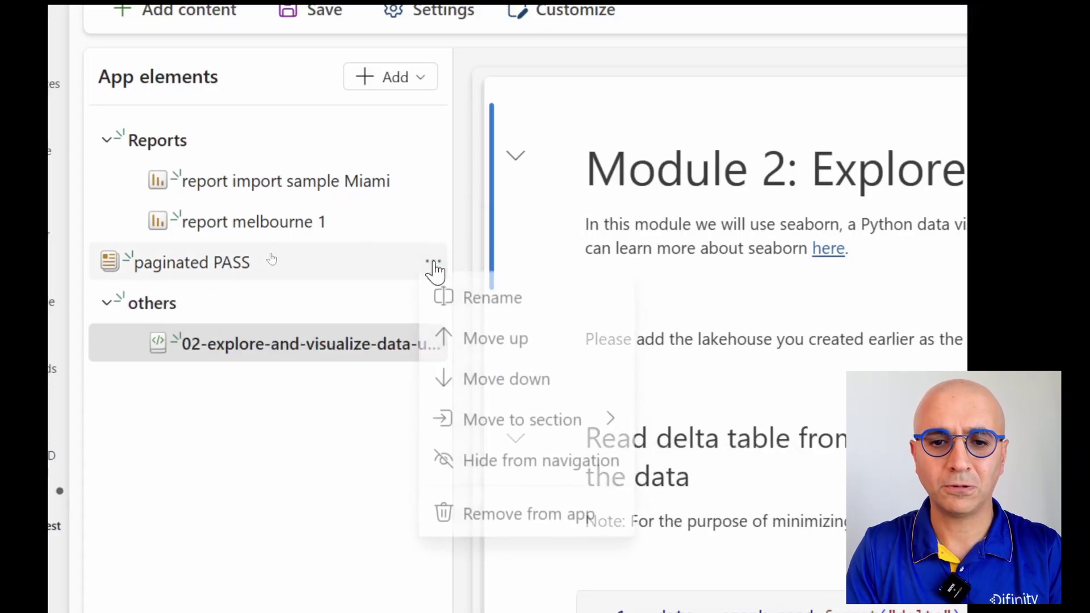
pyautogui.moveTo(625, 439)
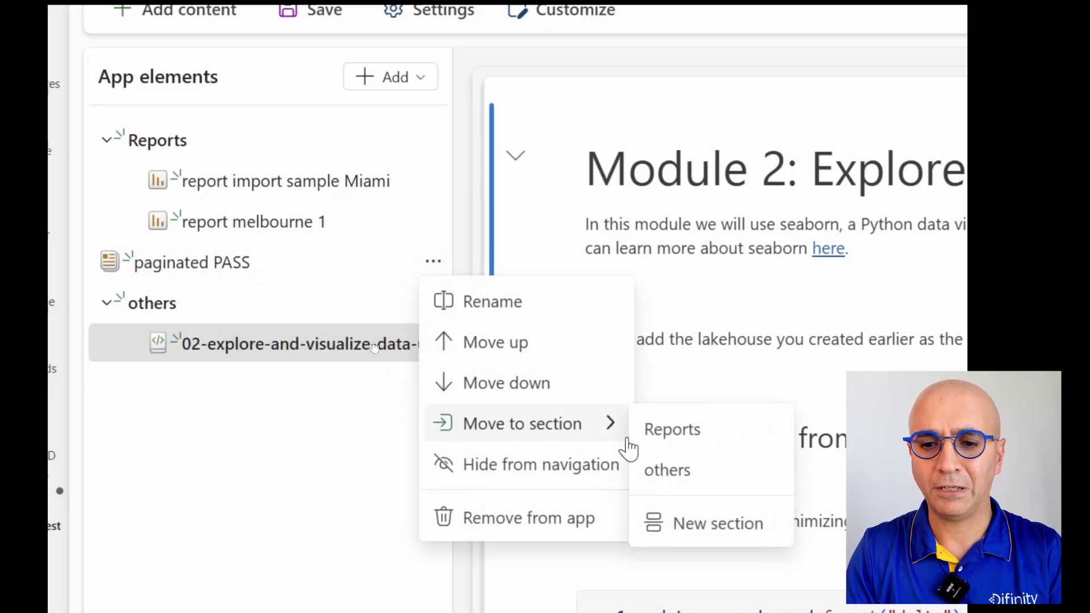
pyautogui.click(673, 474)
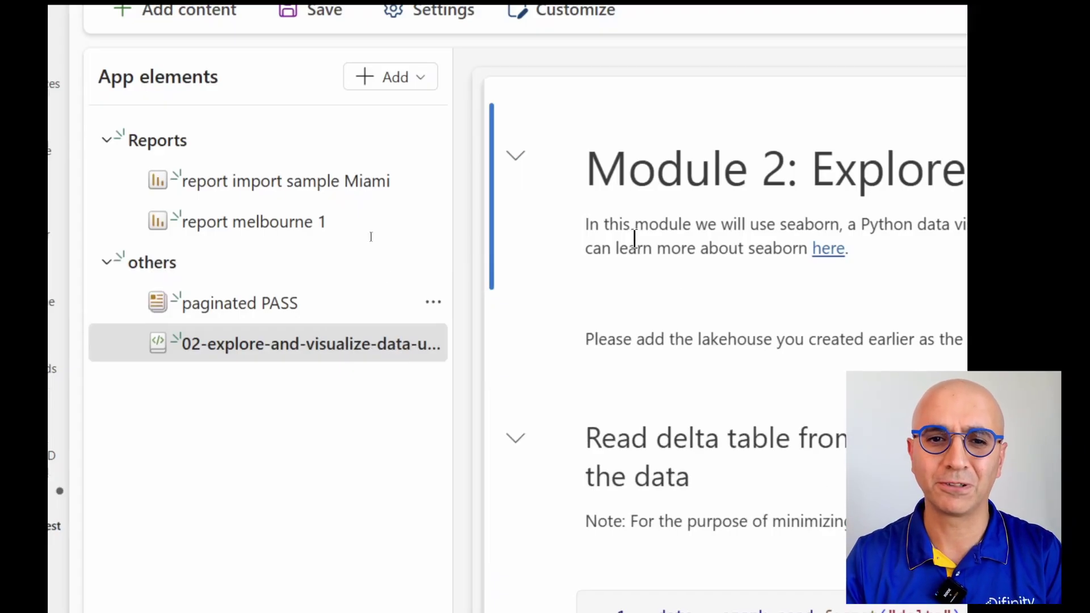
pyautogui.click(419, 93)
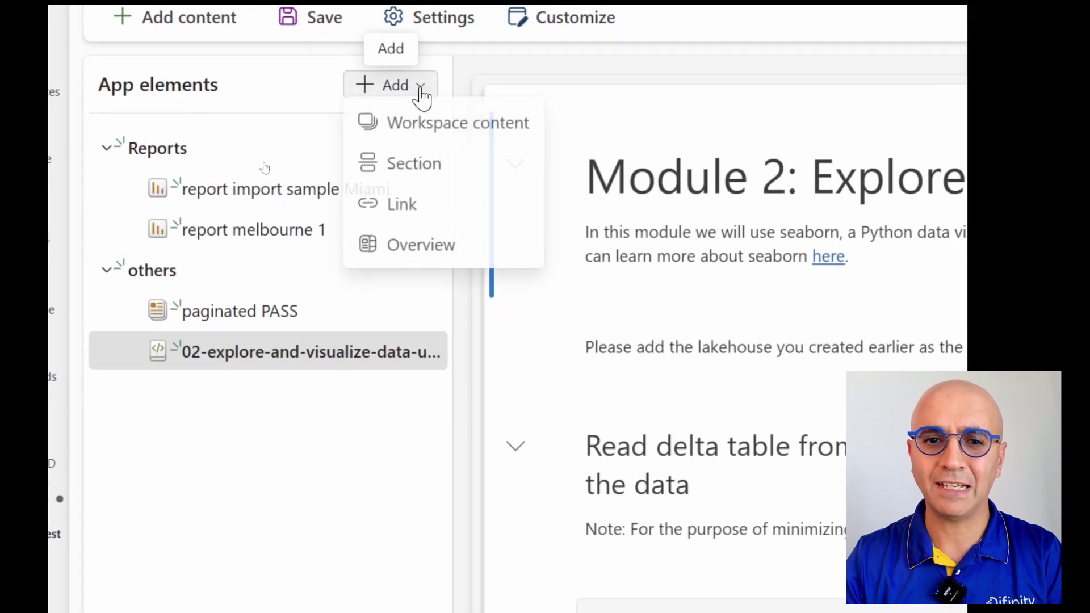
pyautogui.click(422, 211)
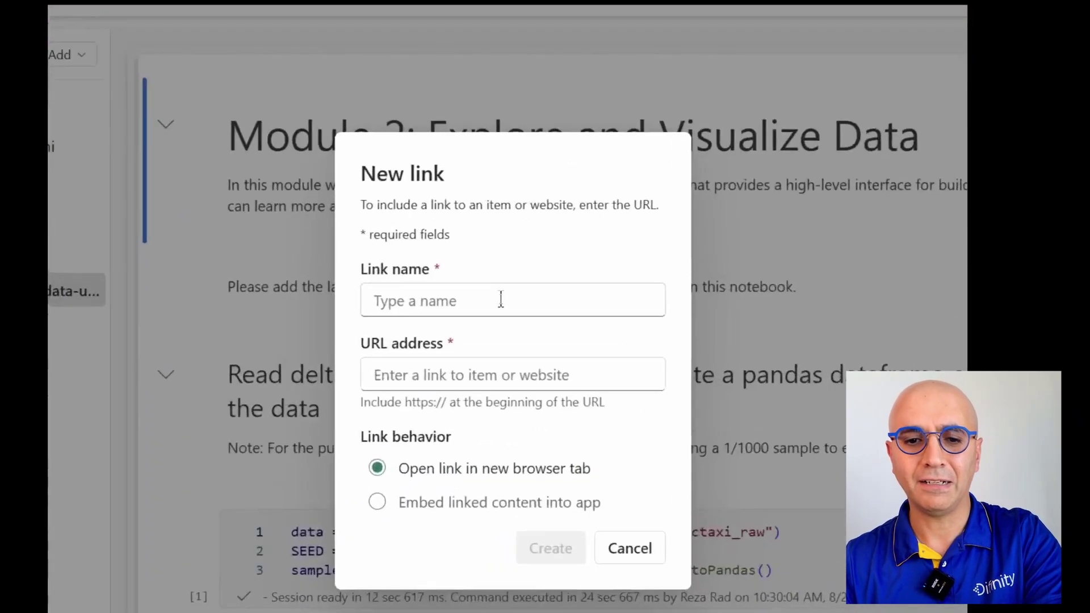
pyautogui.click(500, 300)
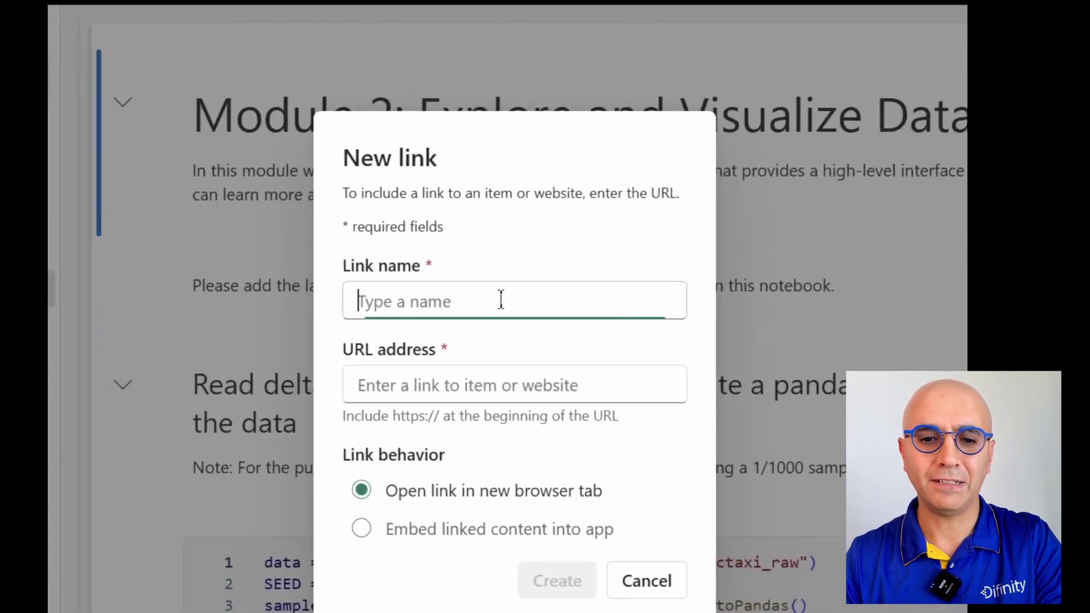
pyautogui.write('W')
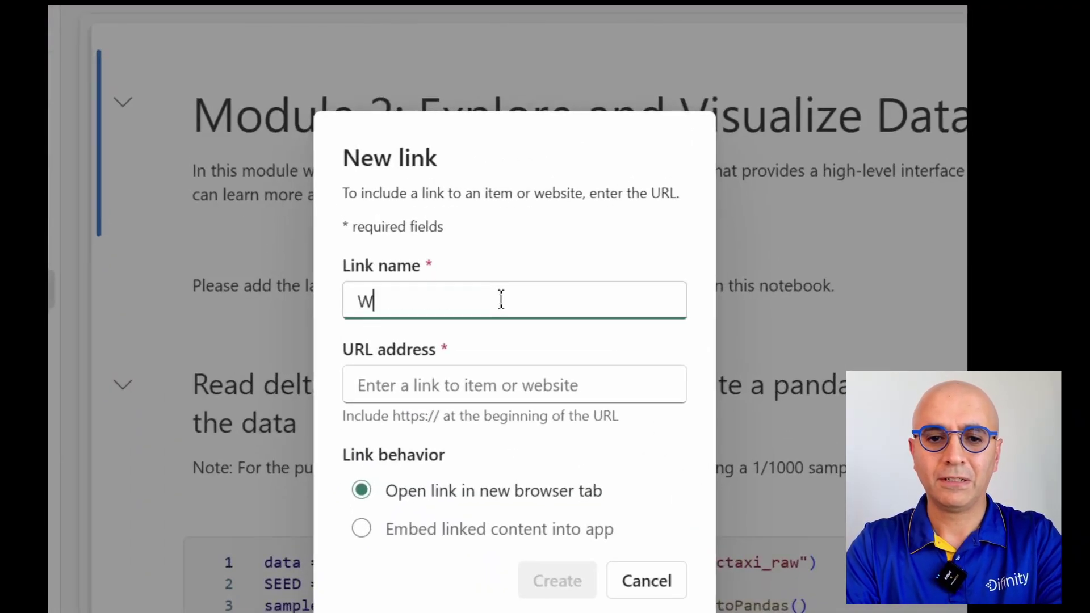
pyautogui.write('iki page')
pyautogui.press('Tab')
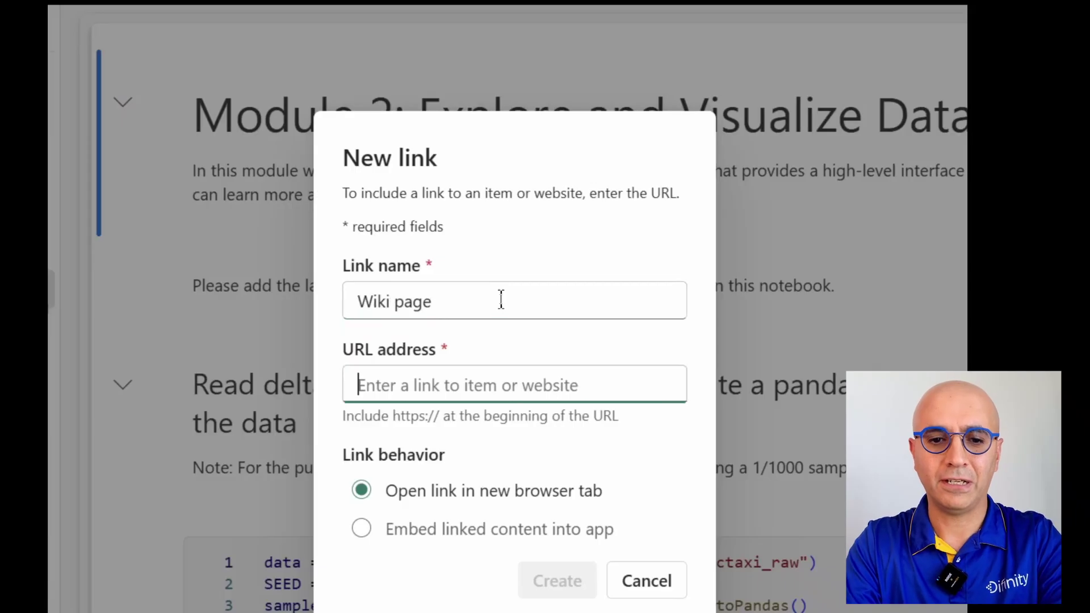
pyautogui.write('https:/')
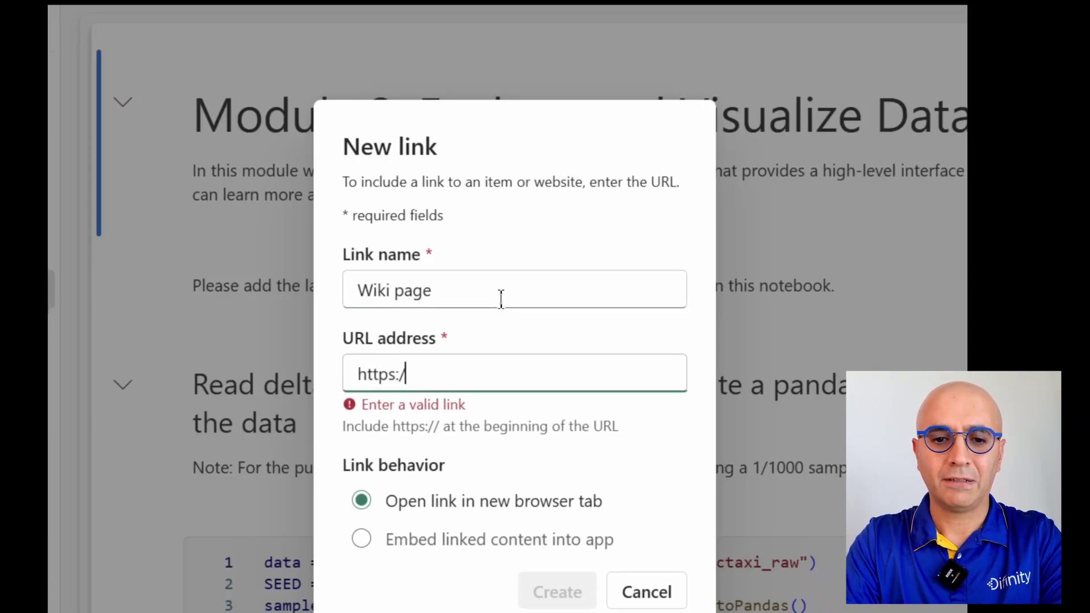
pyautogui.write('/radacad.com')
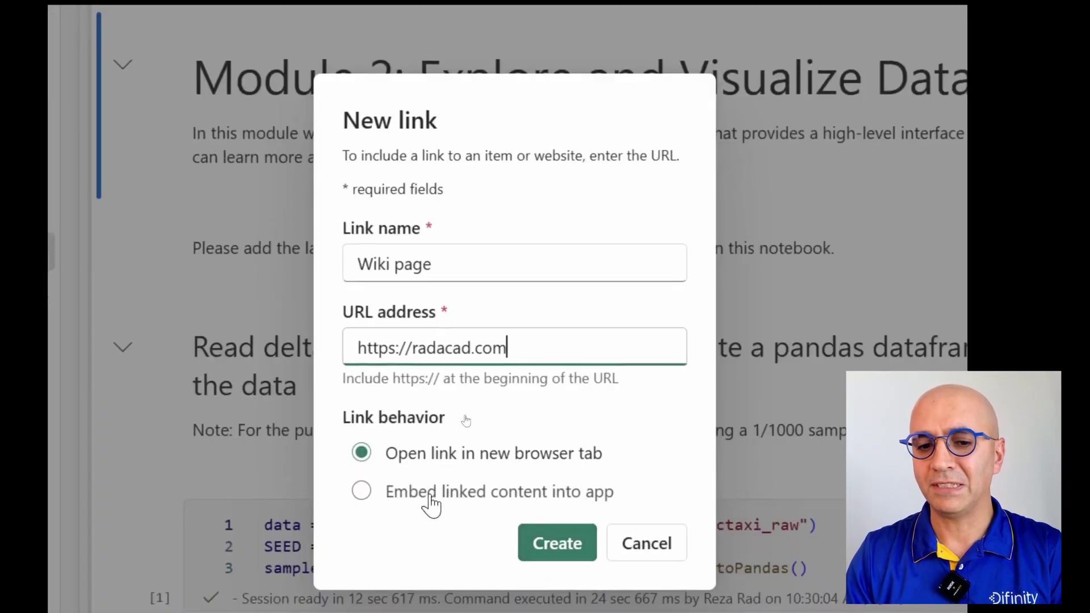
pyautogui.click(566, 543)
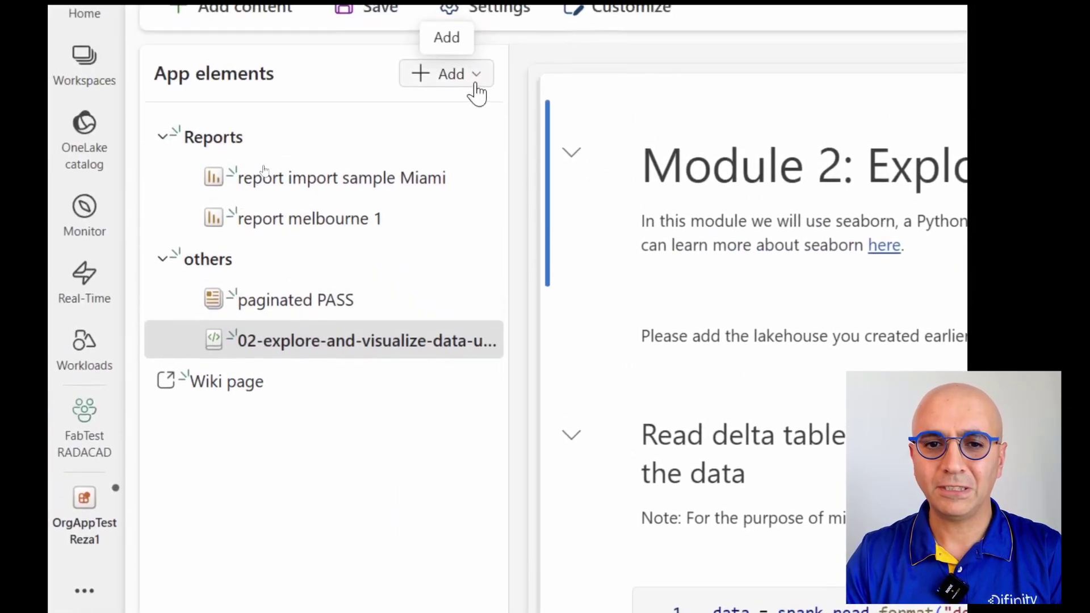
# Step: Add an overview page named 'Welcome page' to the app elements
pyautogui.click(471, 43)
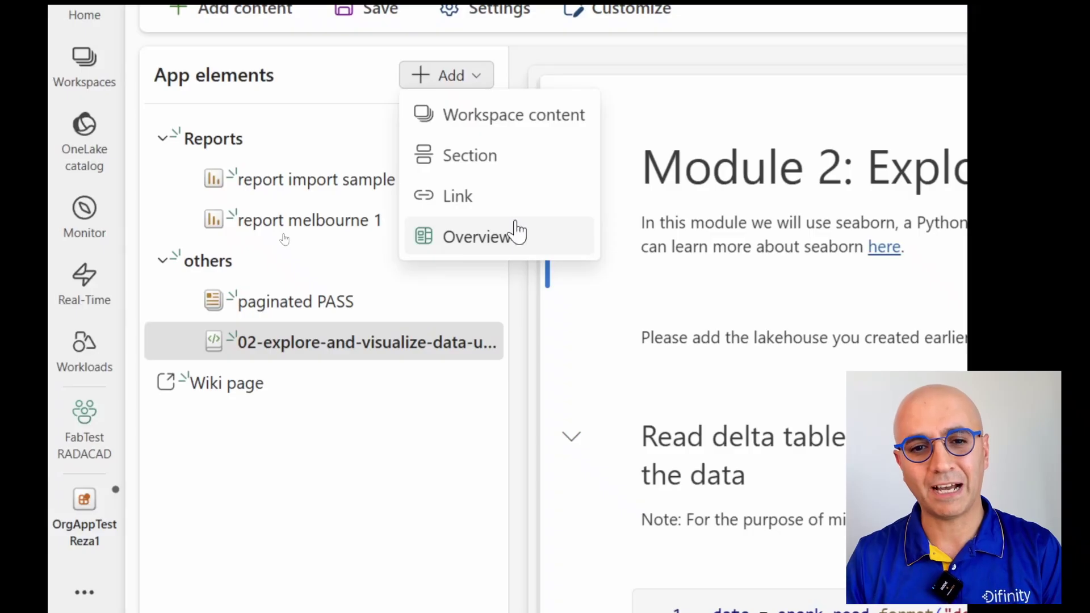
pyautogui.click(516, 233)
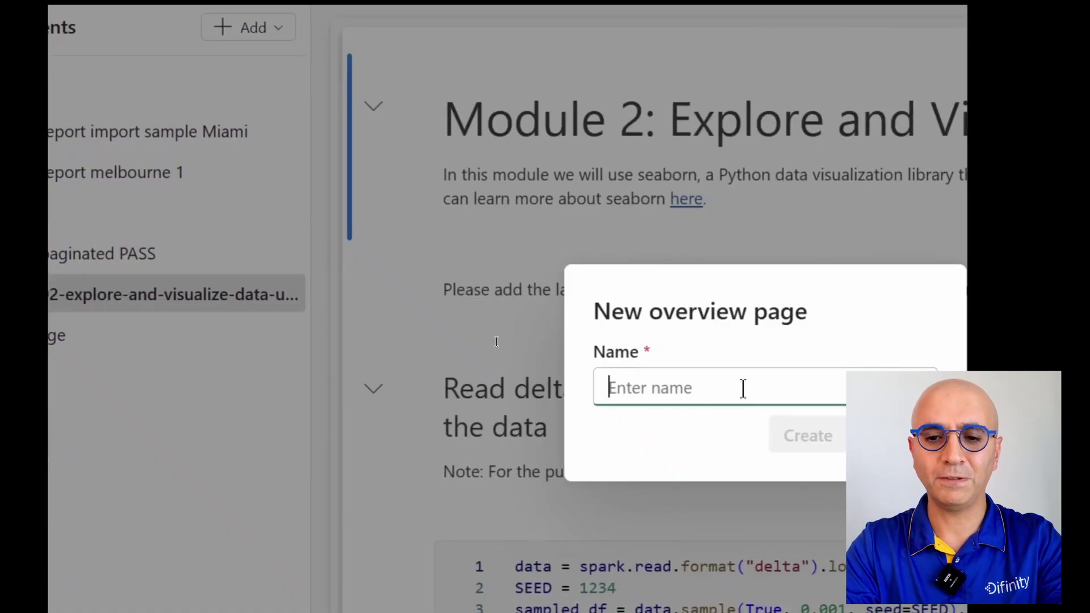
pyautogui.write('Welco')
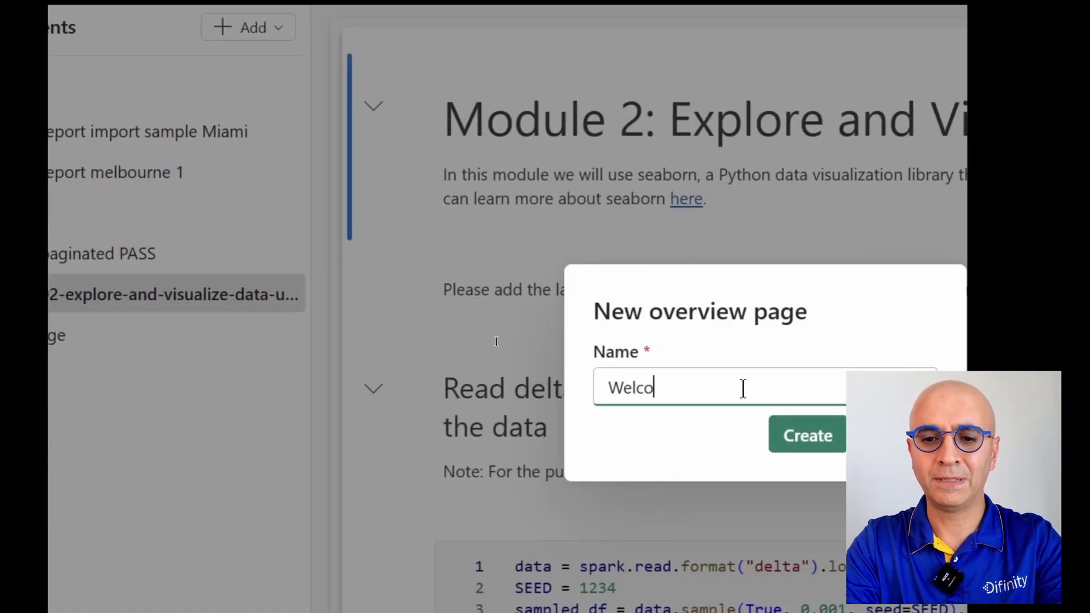
pyautogui.write('me page')
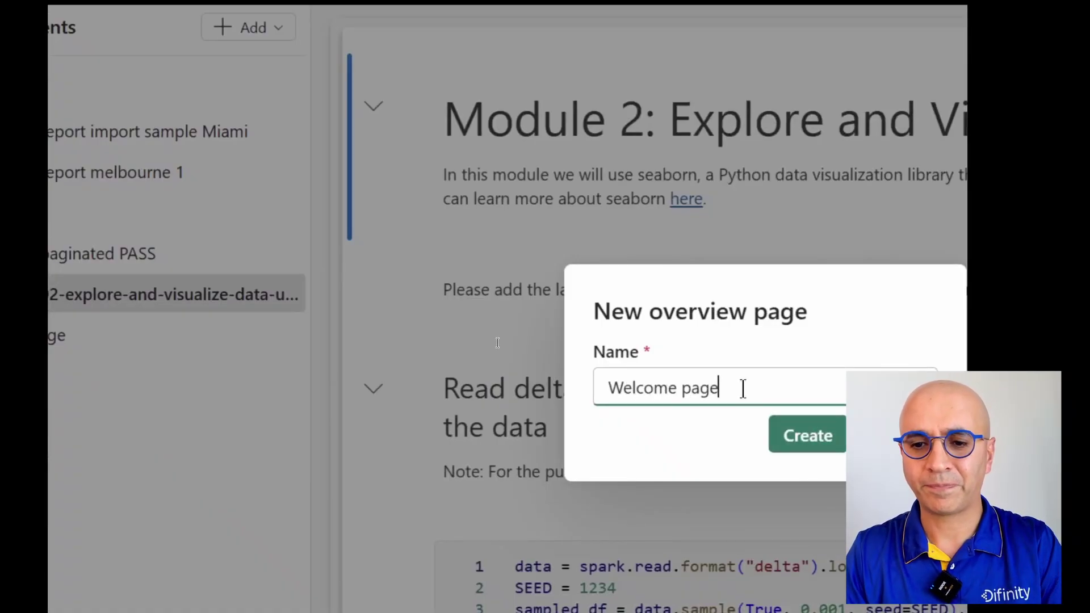
pyautogui.click(814, 442)
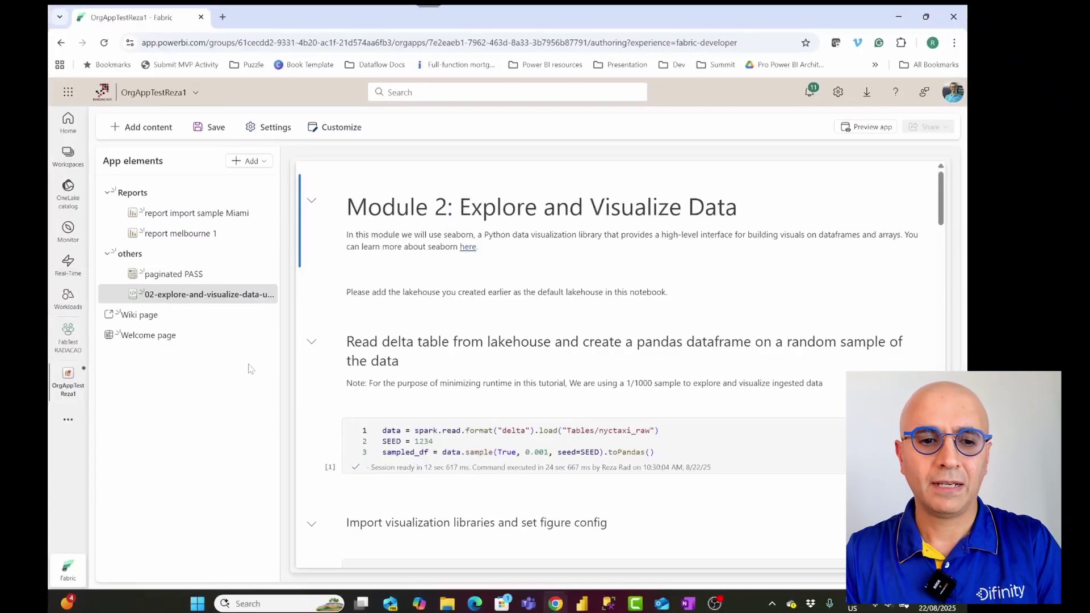
# Step: Move Welcome page up past Wiki page, others and Reports to the top, then open it
pyautogui.click(270, 335)
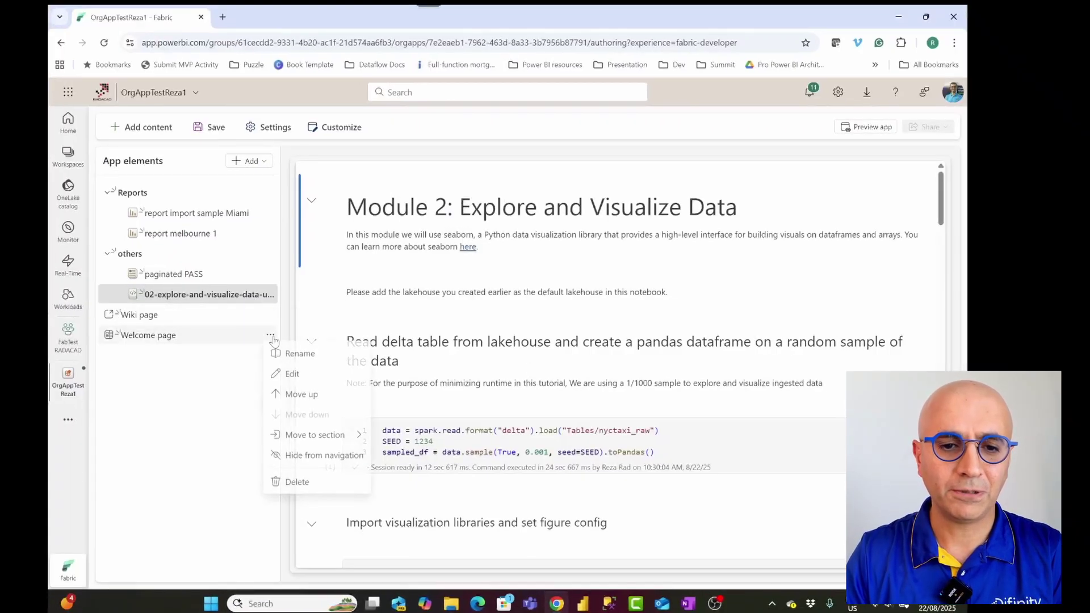
pyautogui.click(295, 395)
pyautogui.click(271, 314)
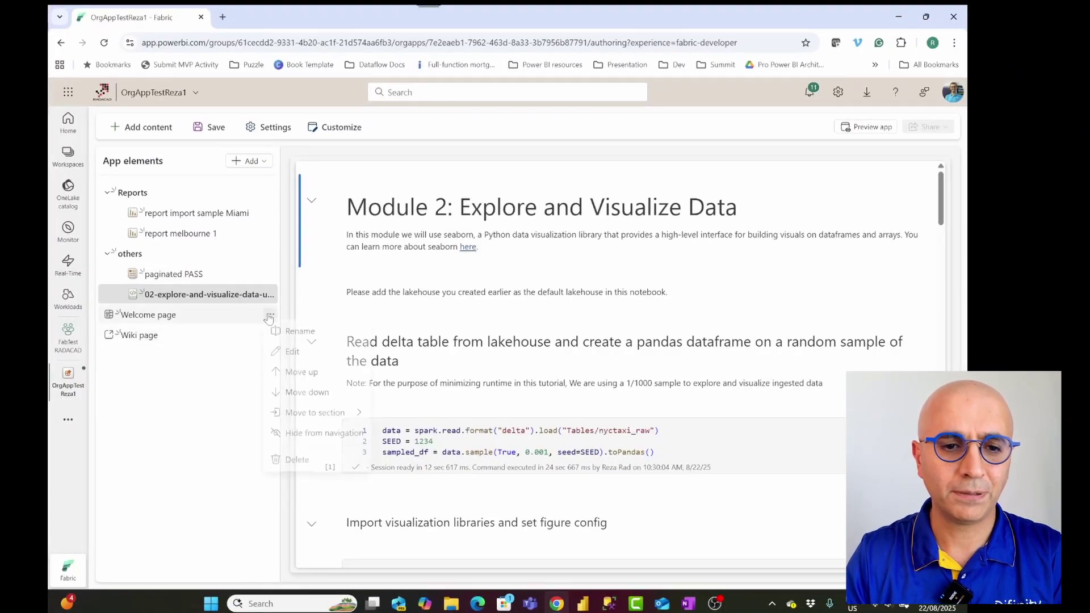
pyautogui.click(296, 374)
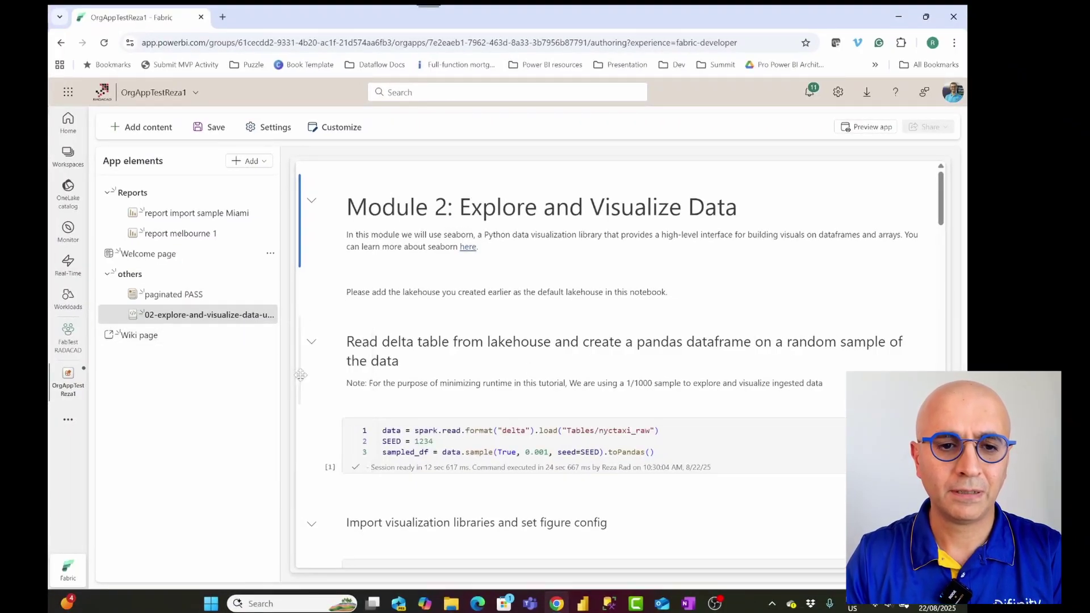
pyautogui.click(270, 253)
pyautogui.click(290, 313)
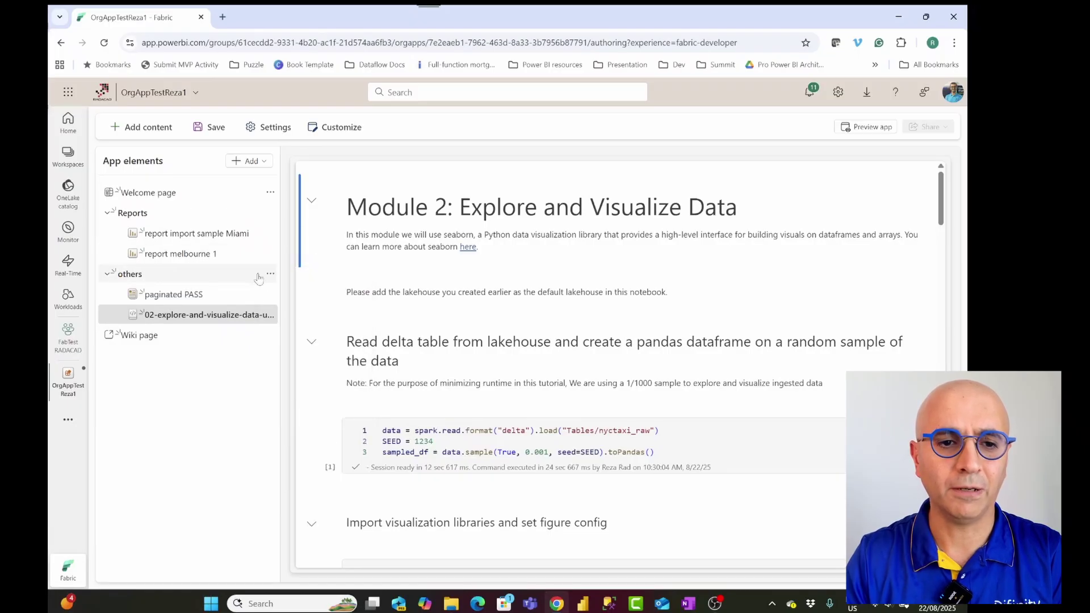
pyautogui.click(162, 199)
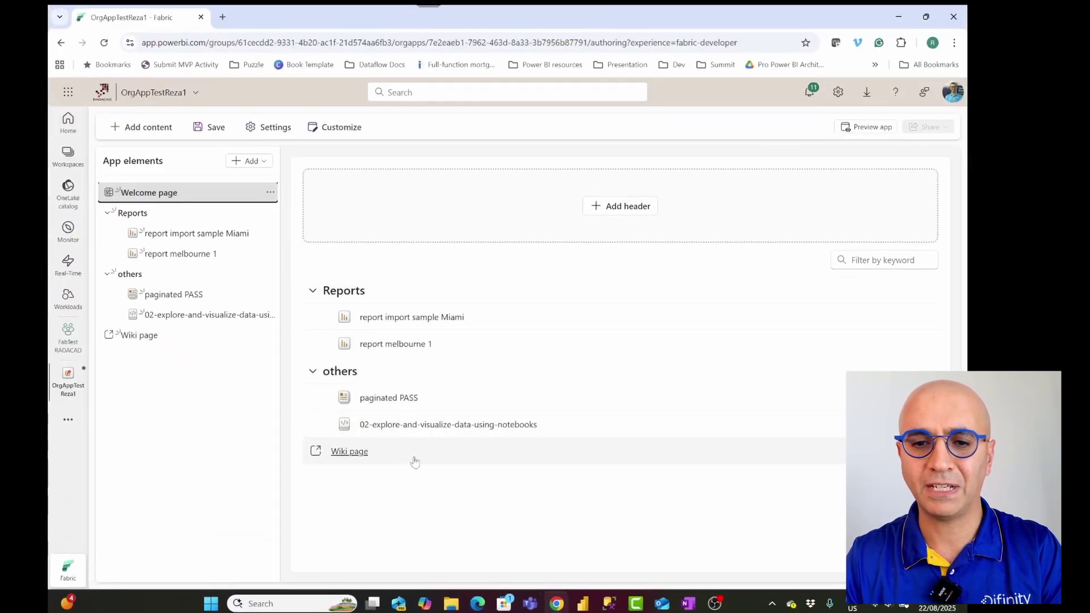
# Step: Add the header 'Welcome to finance reports', described 'Here we have some reports about blah blah', with app theme
pyautogui.click(616, 208)
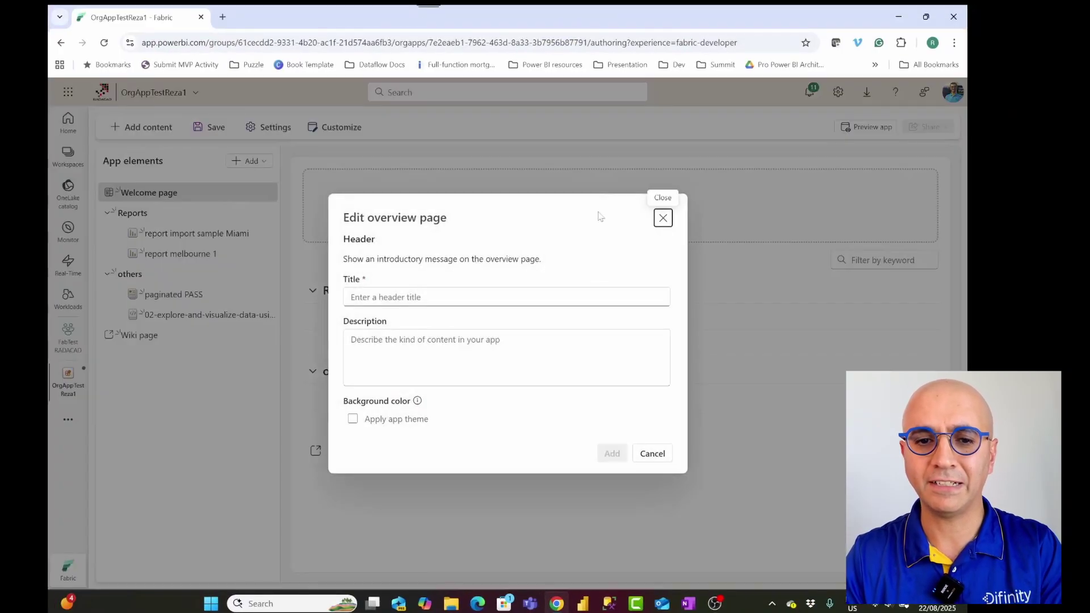
pyautogui.click(443, 299)
pyautogui.write('Welcom')
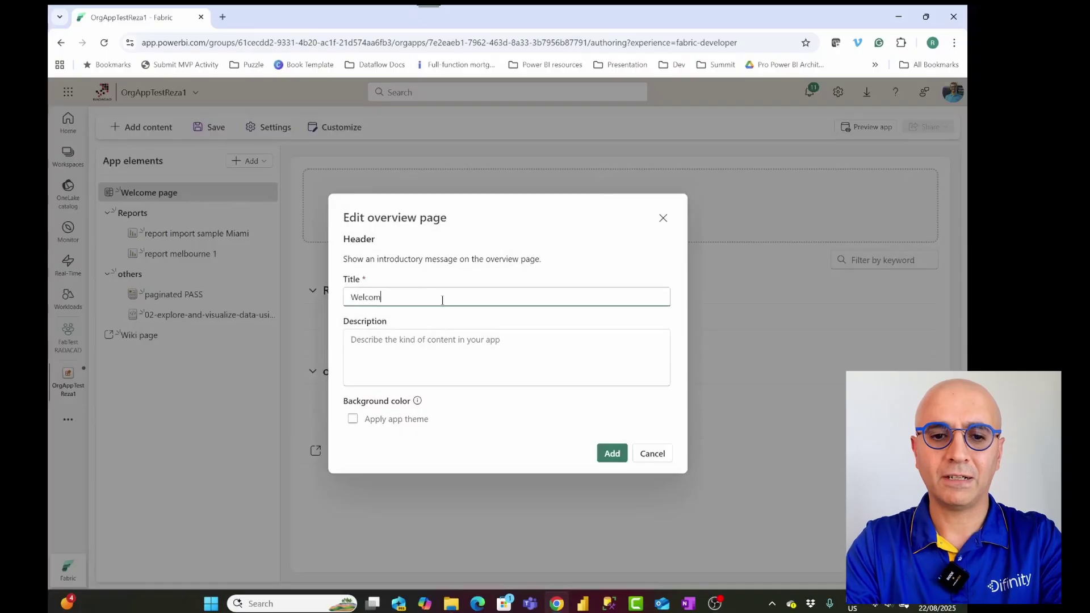
pyautogui.write('e to finance reports')
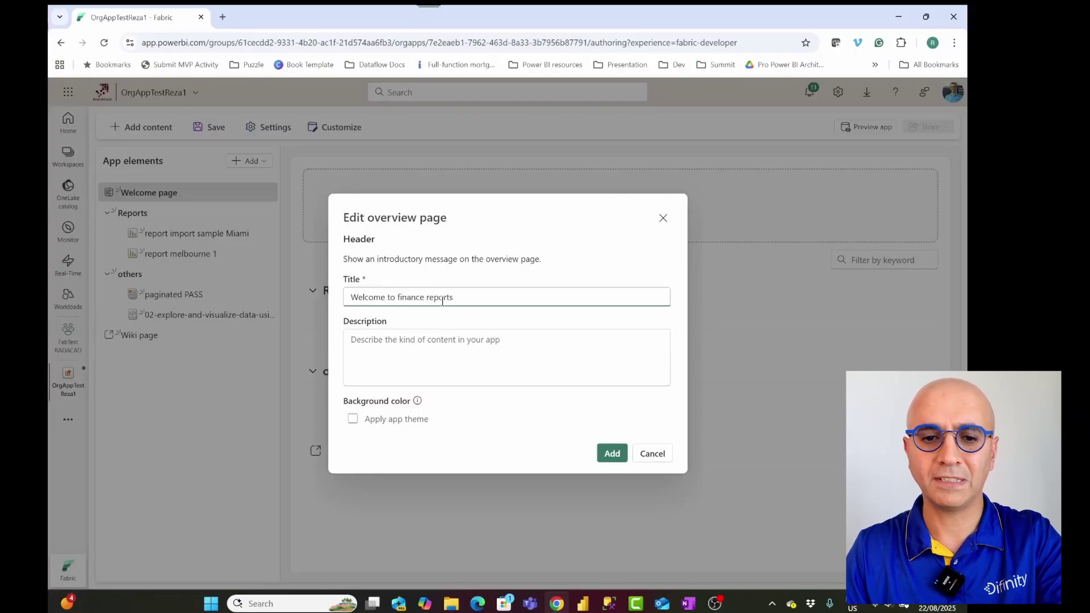
pyautogui.click(448, 347)
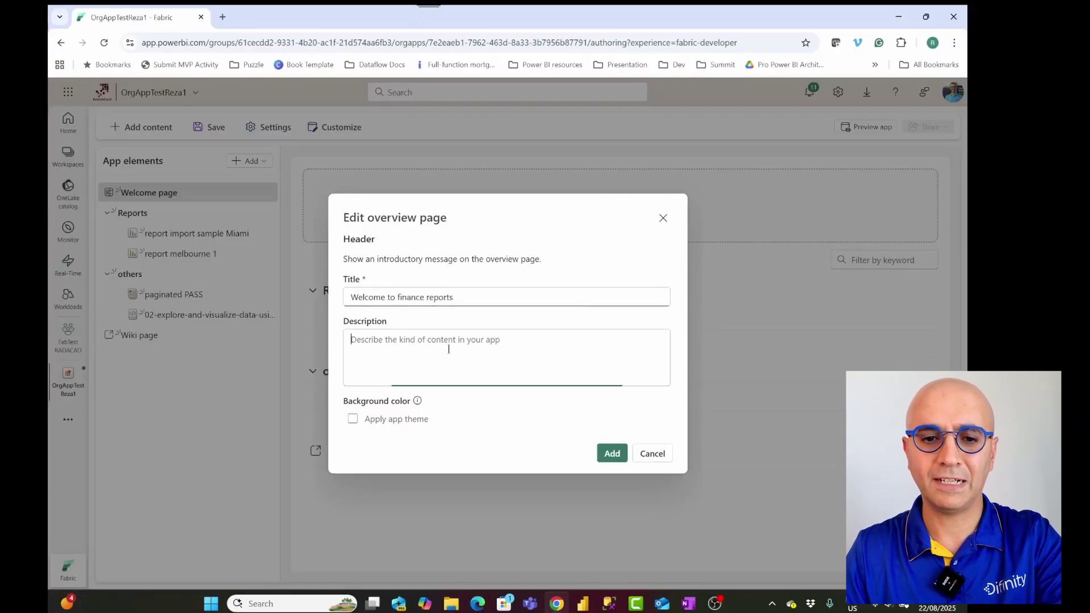
pyautogui.write('Here we ha')
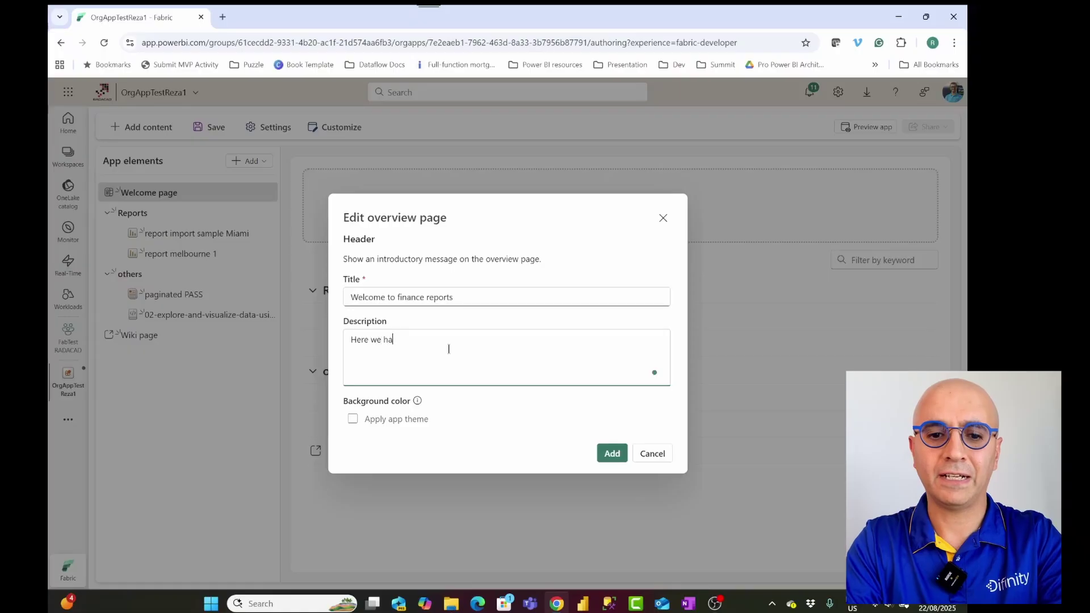
pyautogui.write('ve some reports')
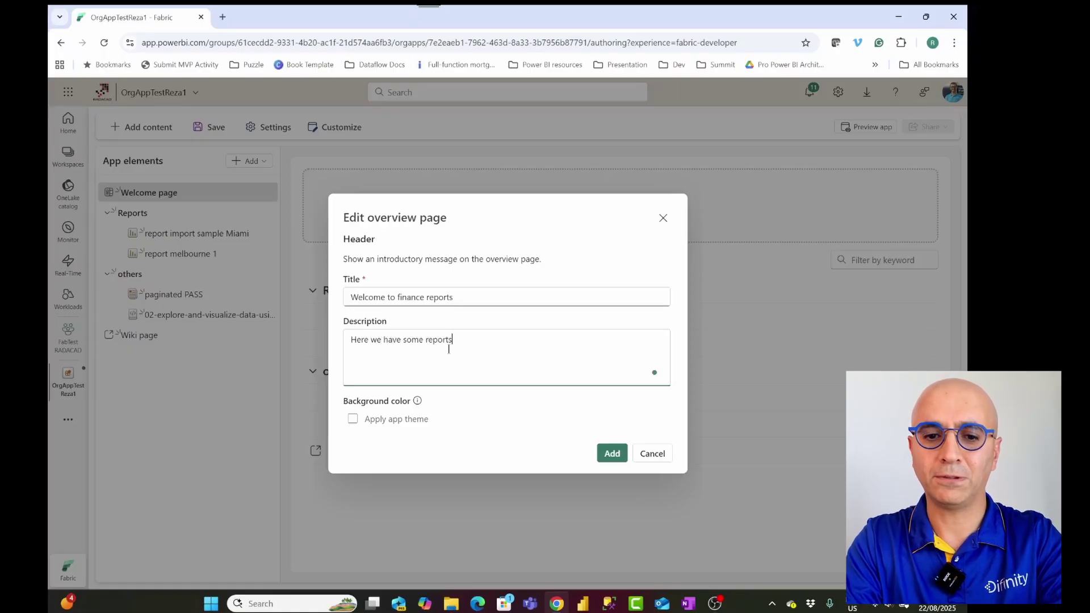
pyautogui.write(' about blah ')
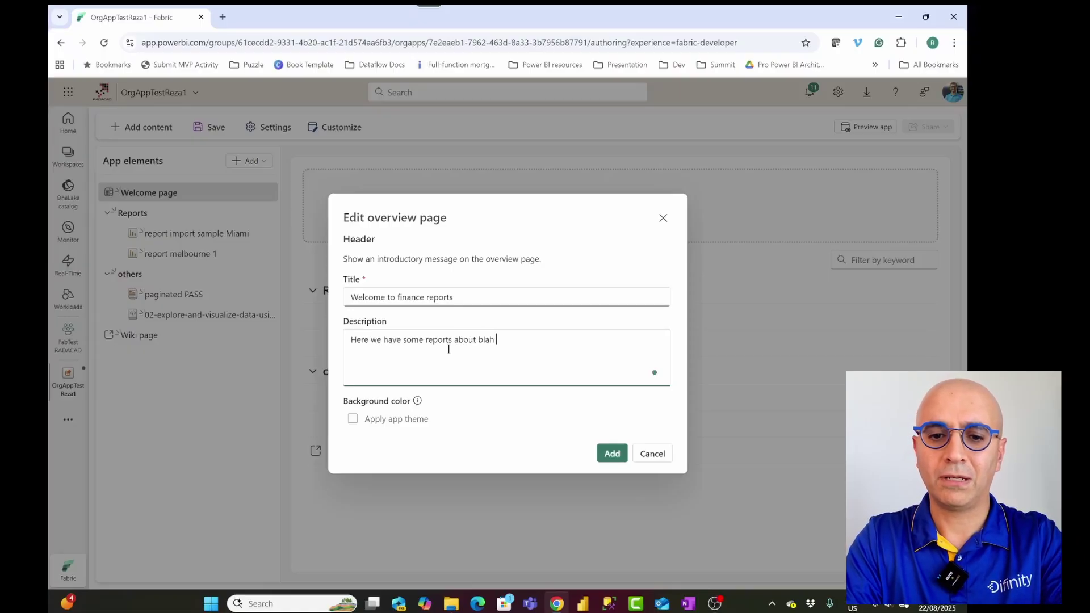
pyautogui.write('blah')
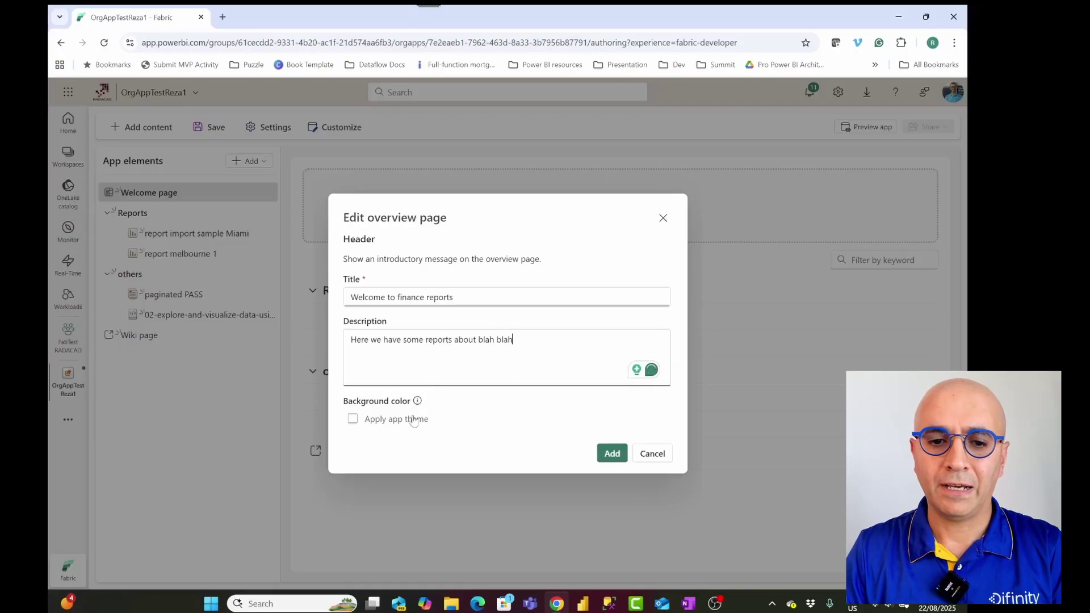
pyautogui.click(408, 421)
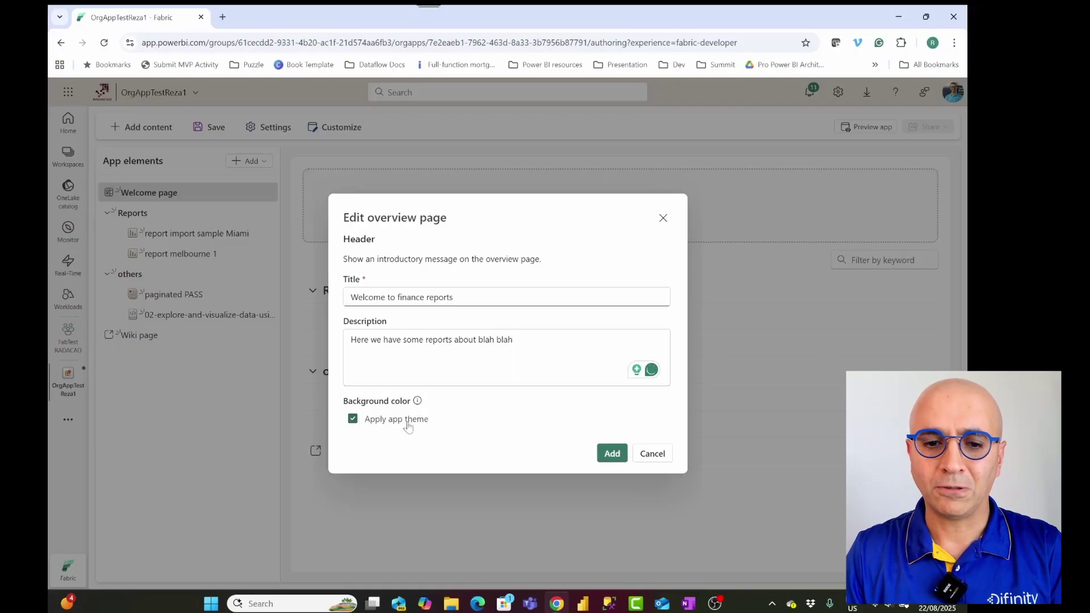
pyautogui.click(607, 461)
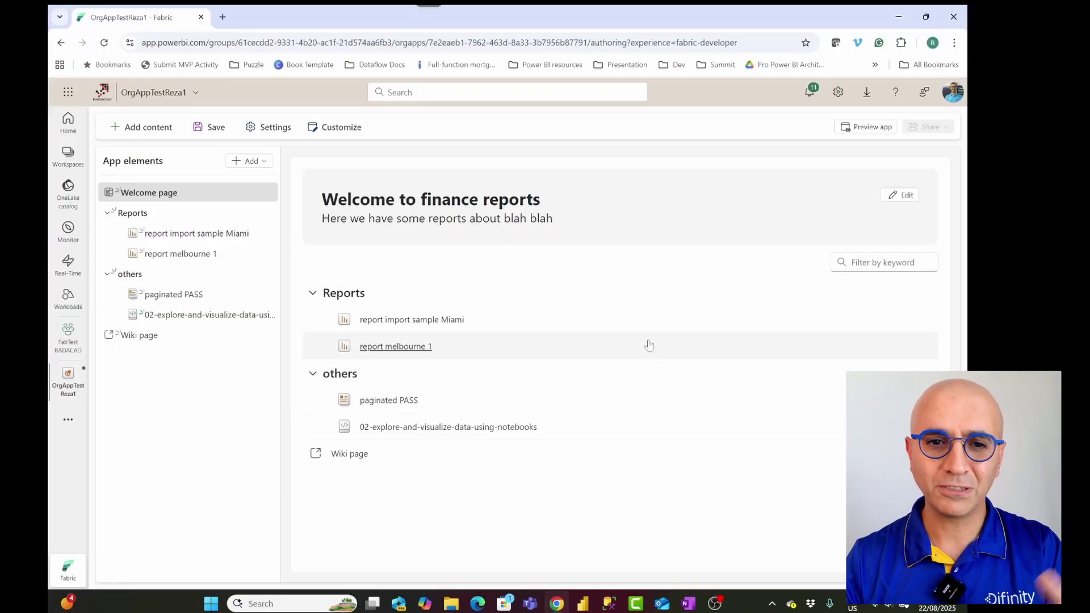
# Step: Upload transparent.png, the RADACAD logo, as the app image in Branding settings
pyautogui.click(339, 129)
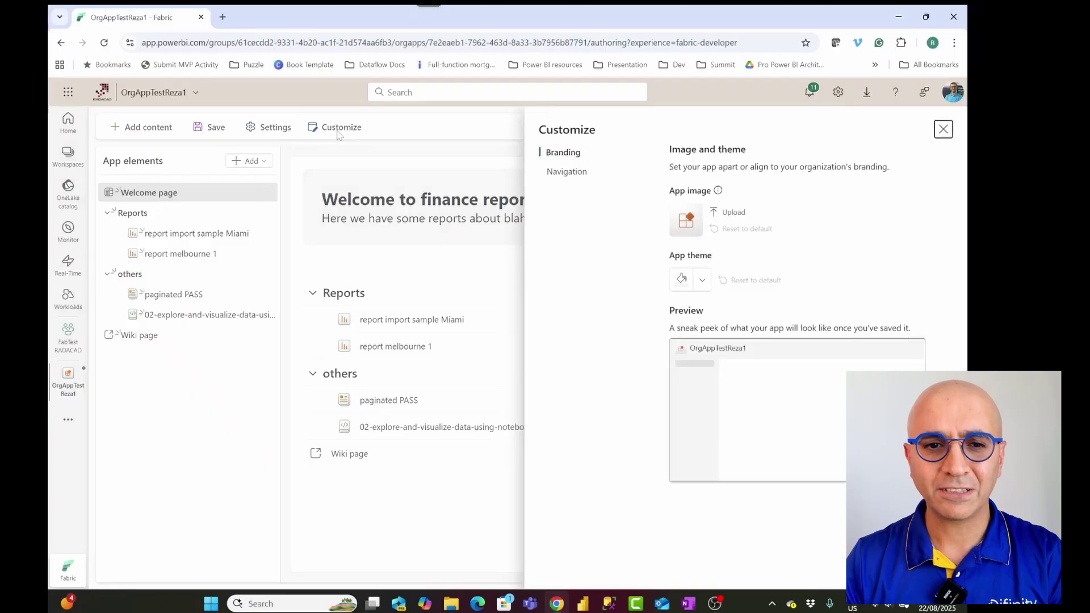
pyautogui.moveTo(278, 106); pyautogui.dragTo(372, 149)
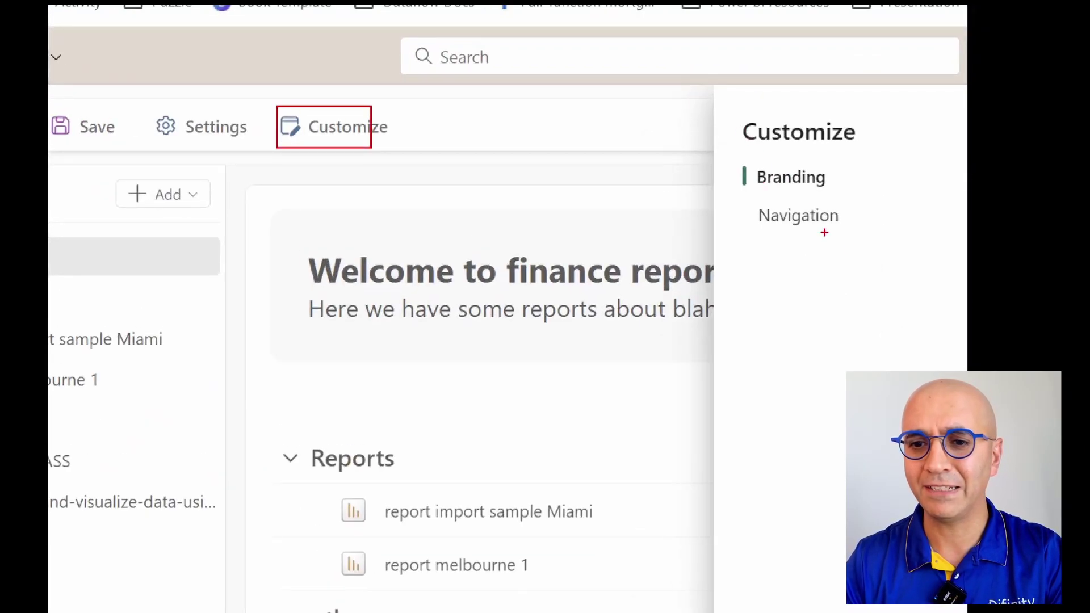
pyautogui.moveTo(736, 145); pyautogui.dragTo(862, 282)
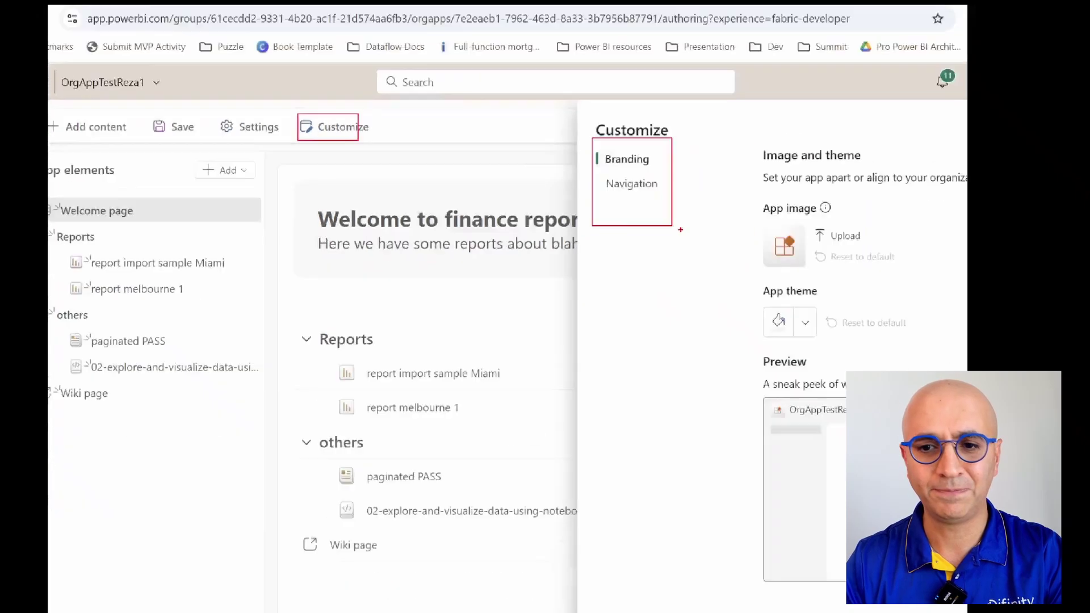
pyautogui.click(727, 213)
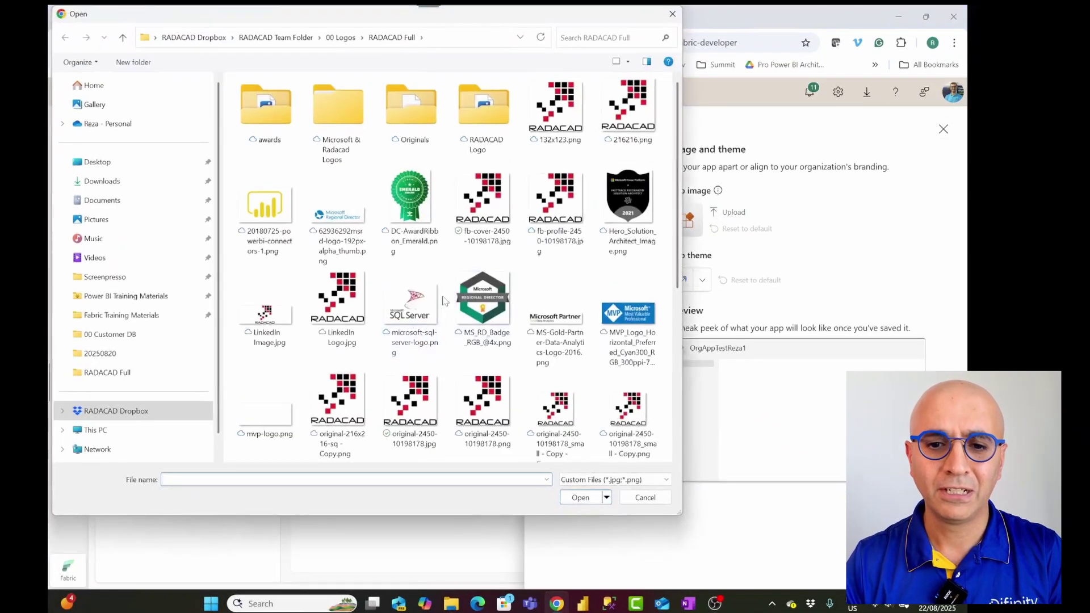
pyautogui.scroll(-3, 576, 406)
pyautogui.scroll(-2, 576, 406)
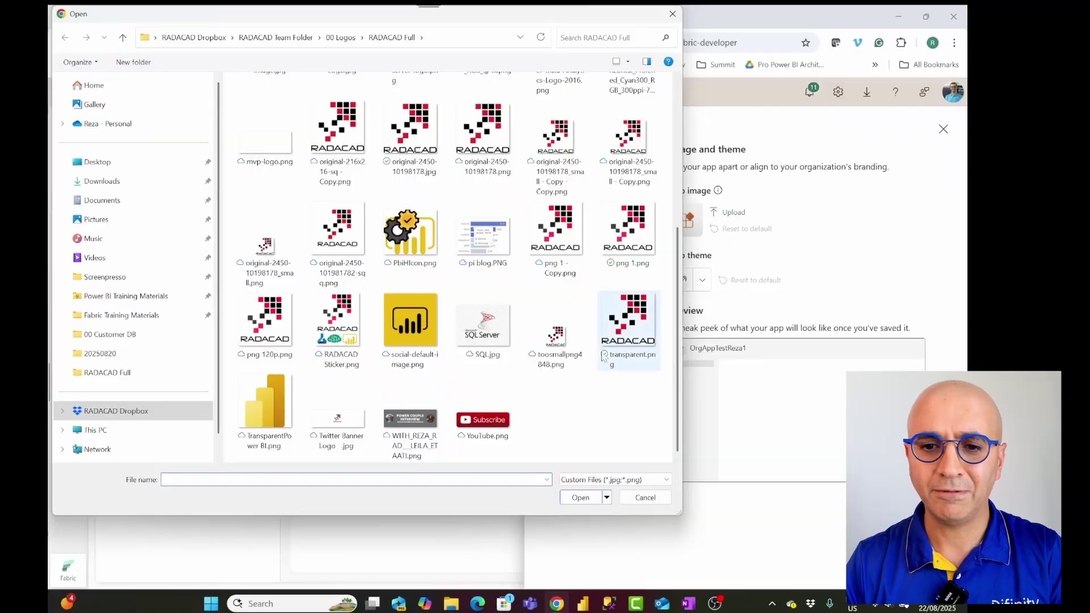
pyautogui.doubleClick(642, 339)
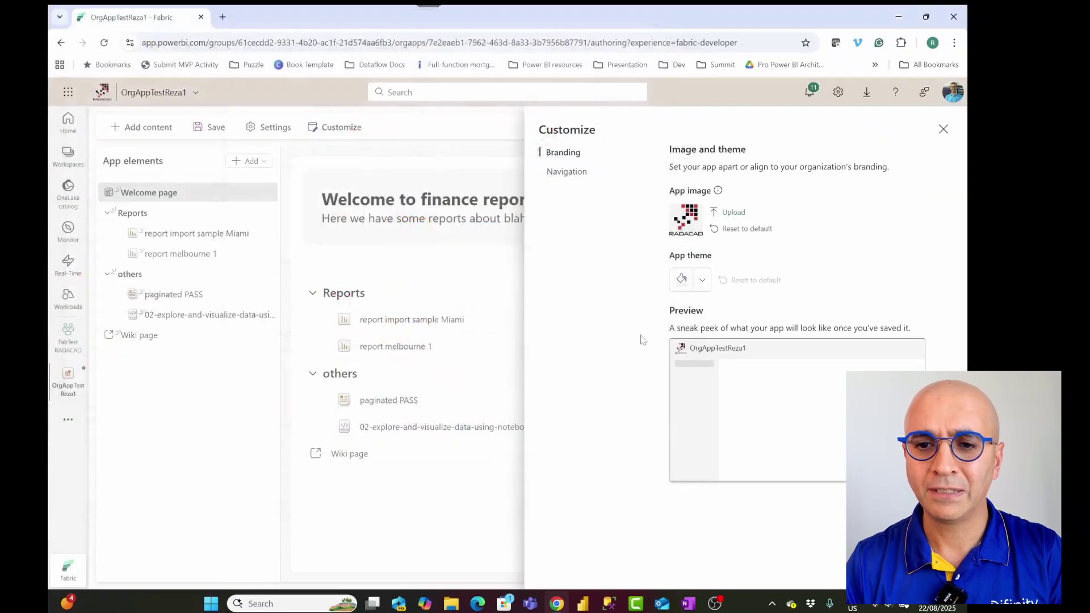
# Step: Set the app theme colour to the custom light pink D8B4B4
pyautogui.click(702, 280)
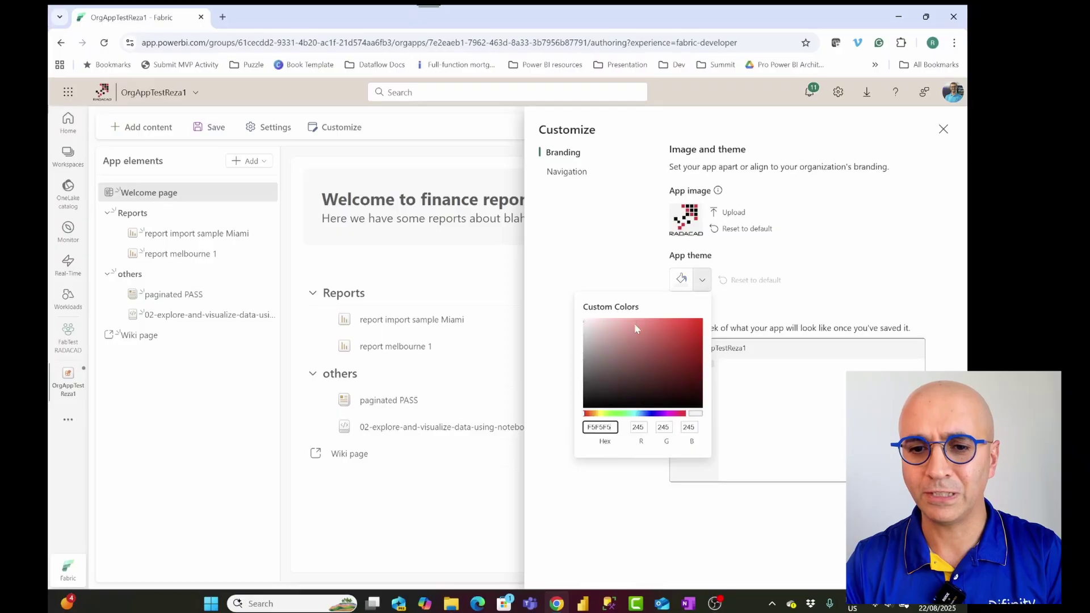
pyautogui.click(617, 327)
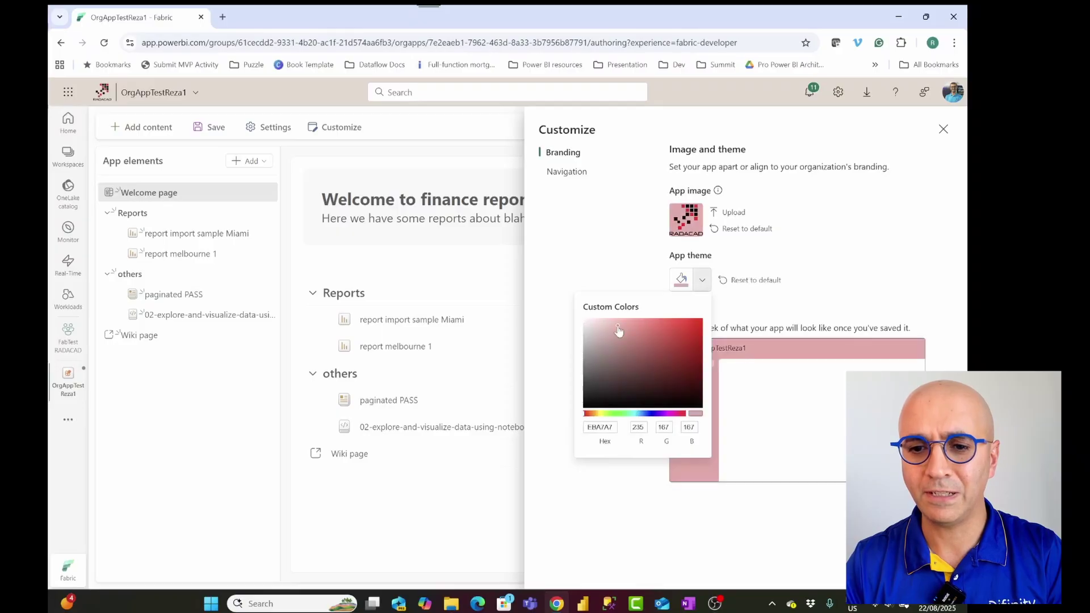
pyautogui.click(768, 314)
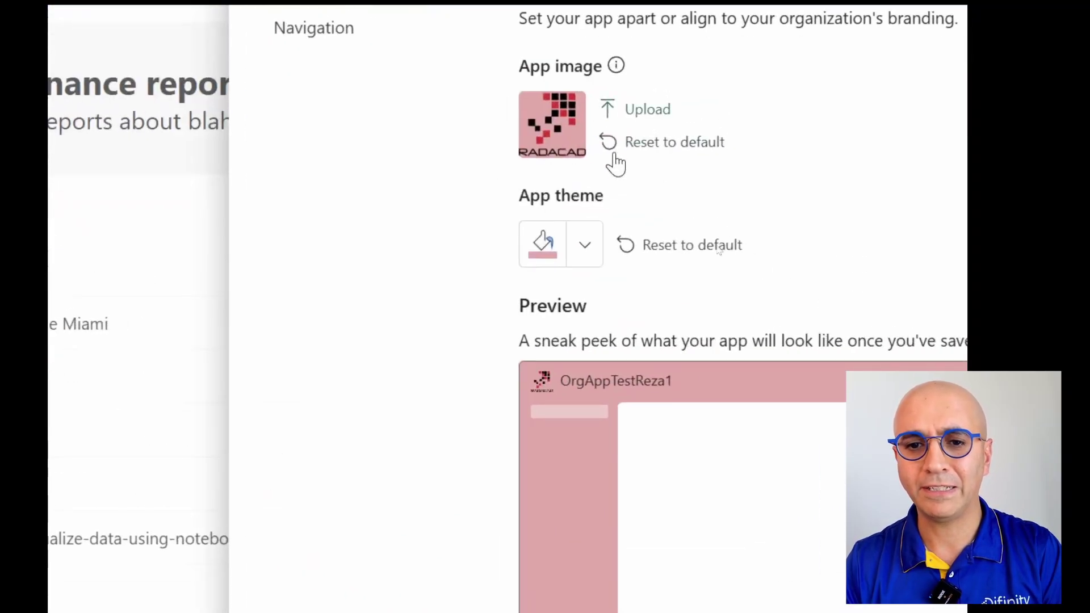
pyautogui.click(702, 279)
pyautogui.click(386, 348)
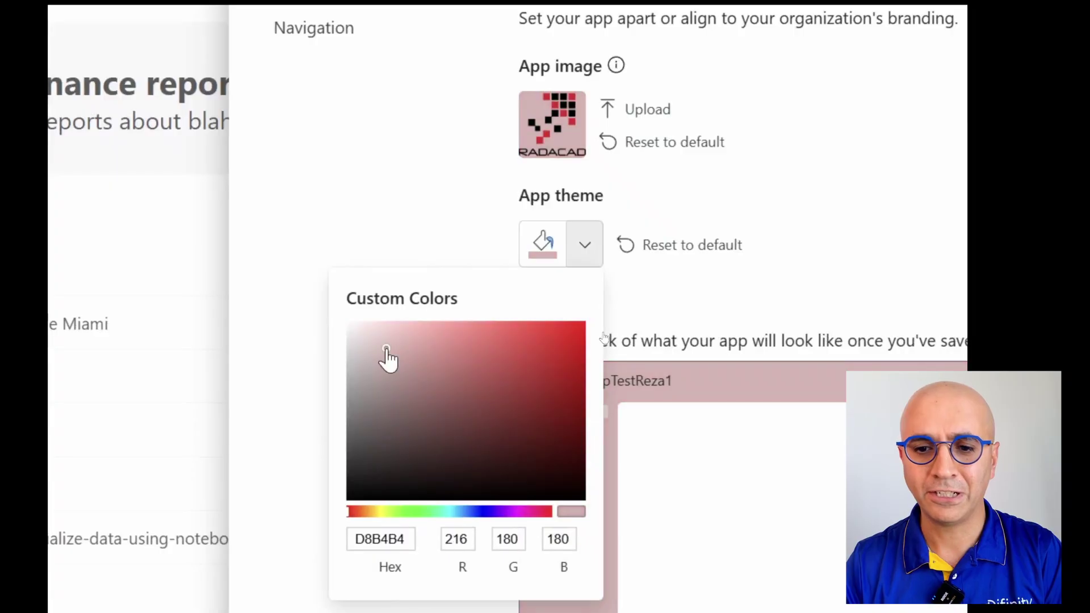
pyautogui.click(712, 321)
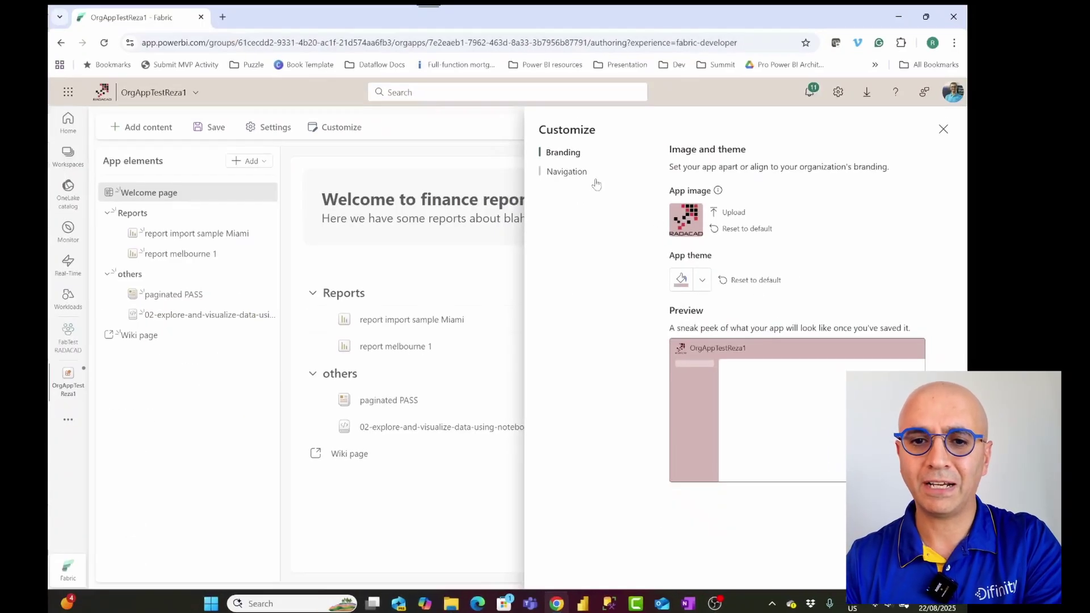
# Step: Review the navigation layout options, return to Branding, and close the Customize pane
pyautogui.click(574, 172)
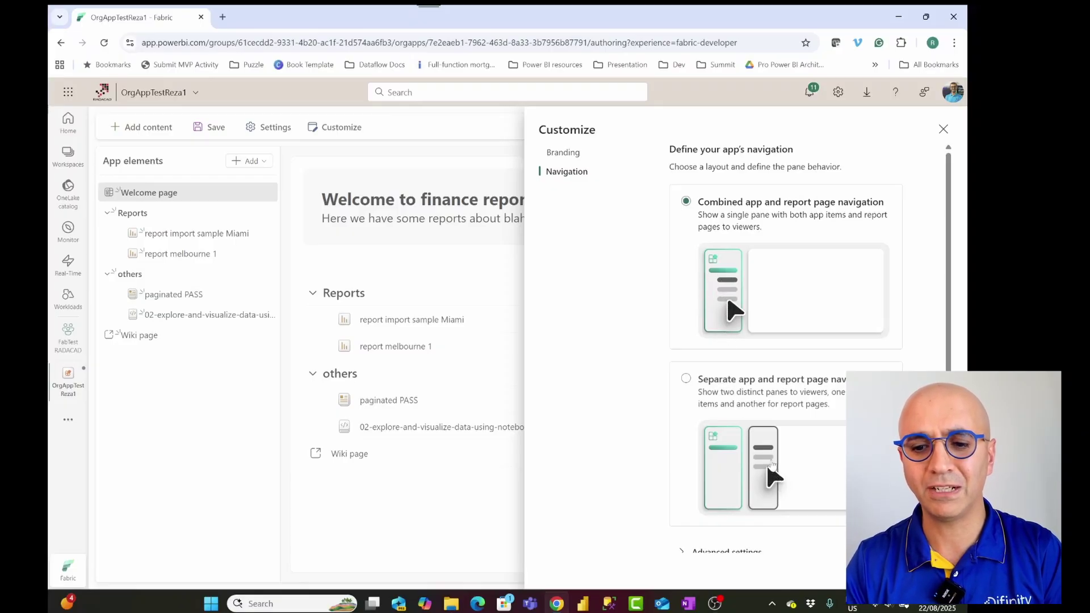
pyautogui.scroll(-1, 772, 464)
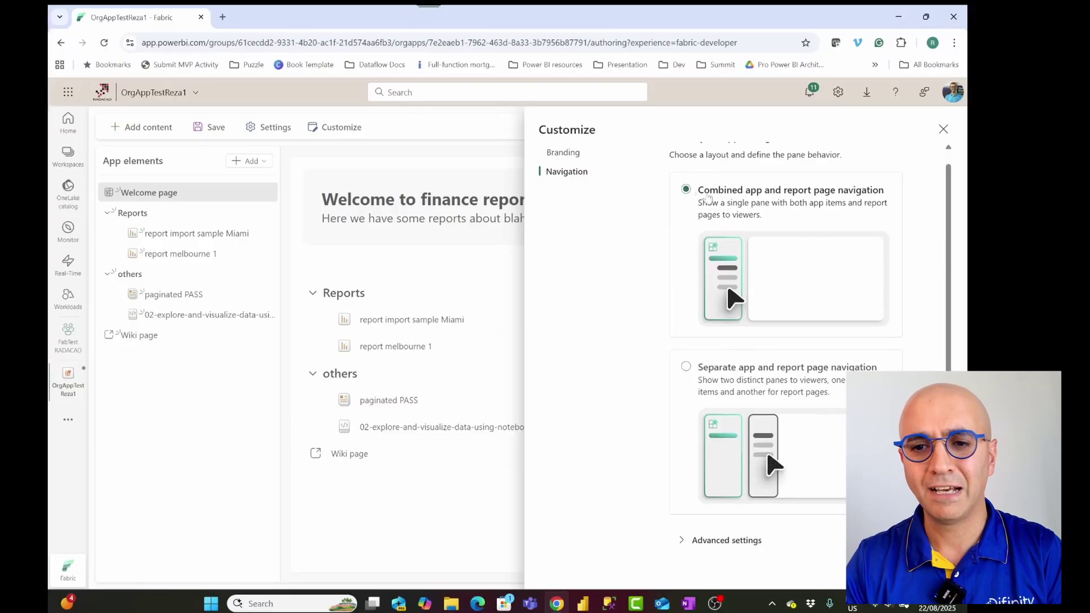
pyautogui.click(565, 153)
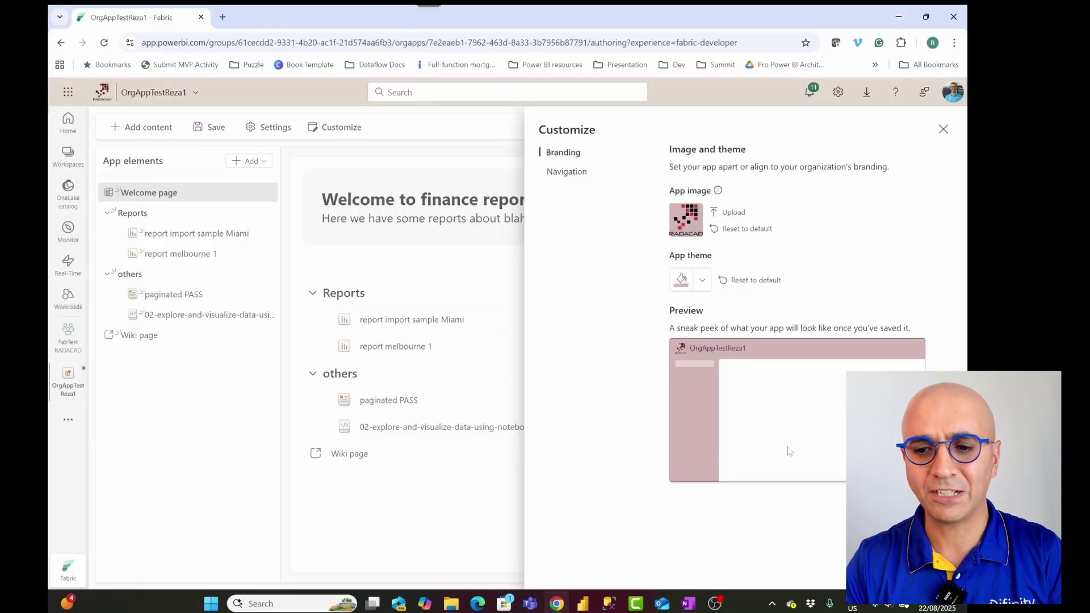
pyautogui.press('Escape')
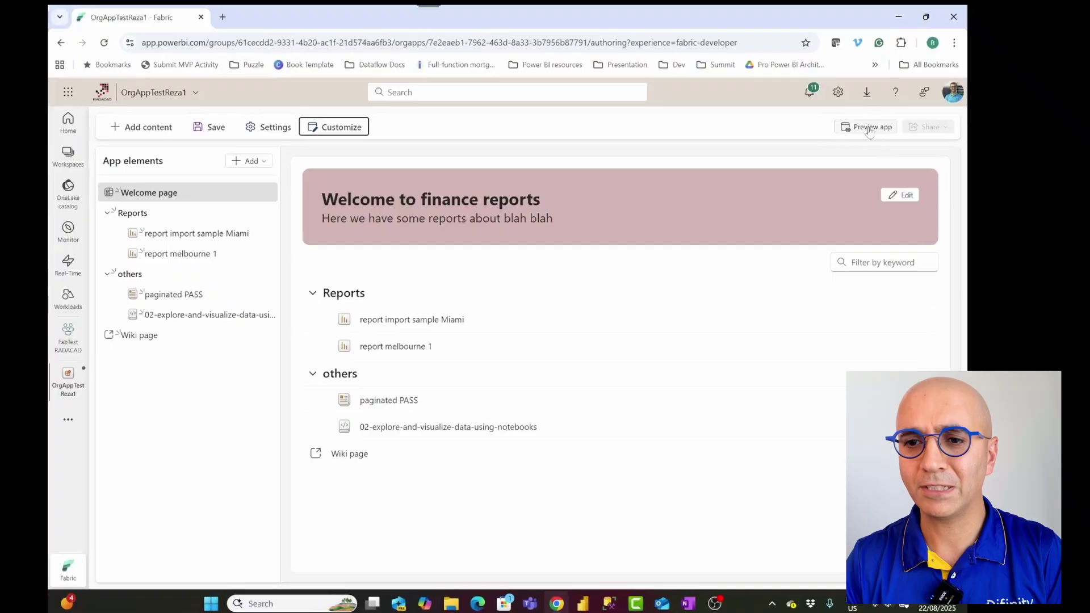
pyautogui.click(868, 128)
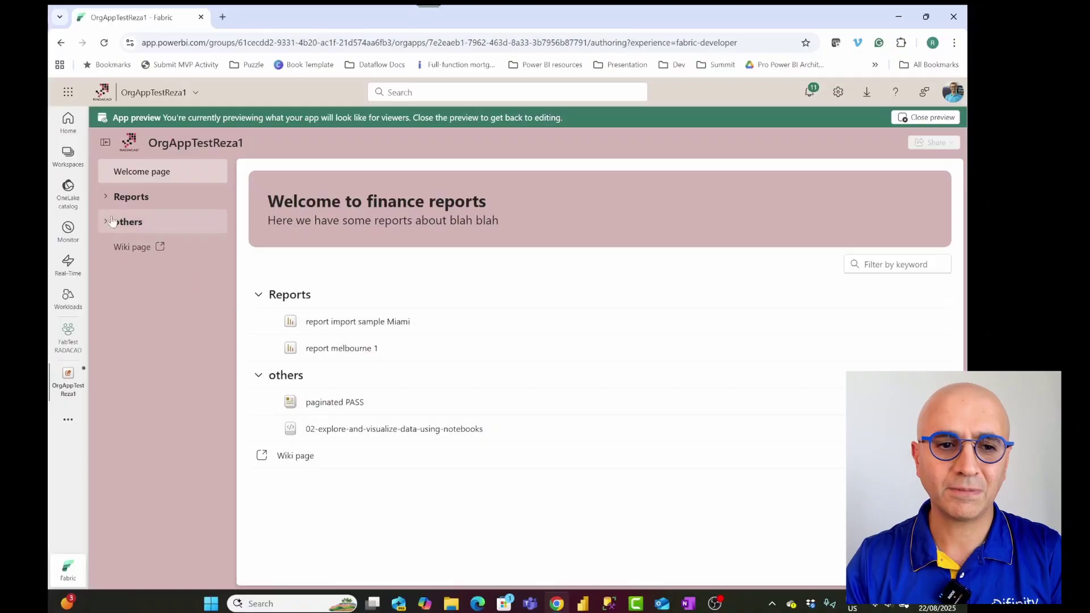
pyautogui.click(107, 197)
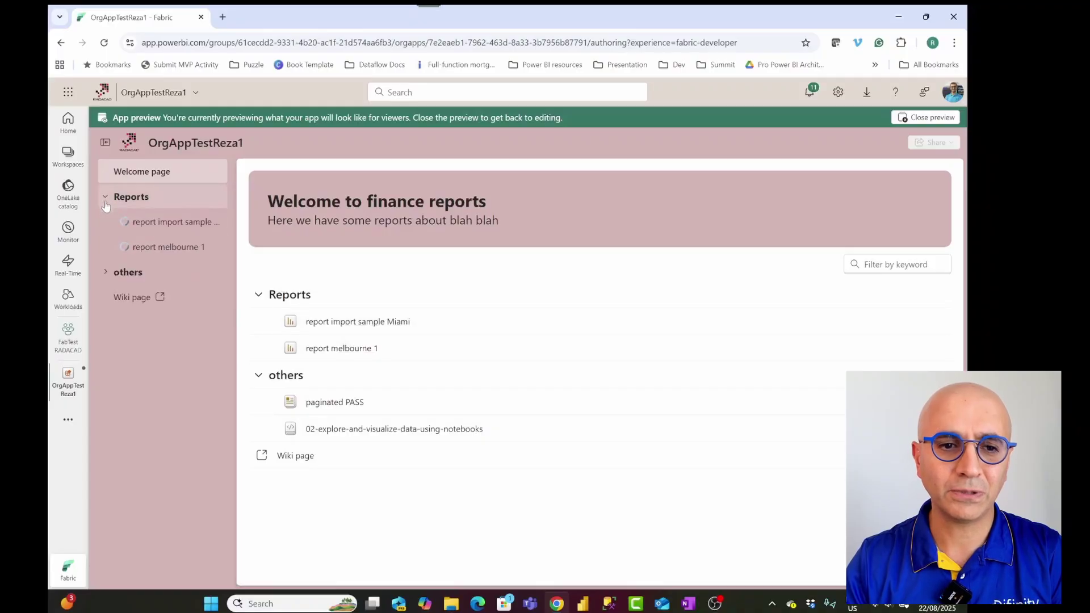
pyautogui.click(107, 274)
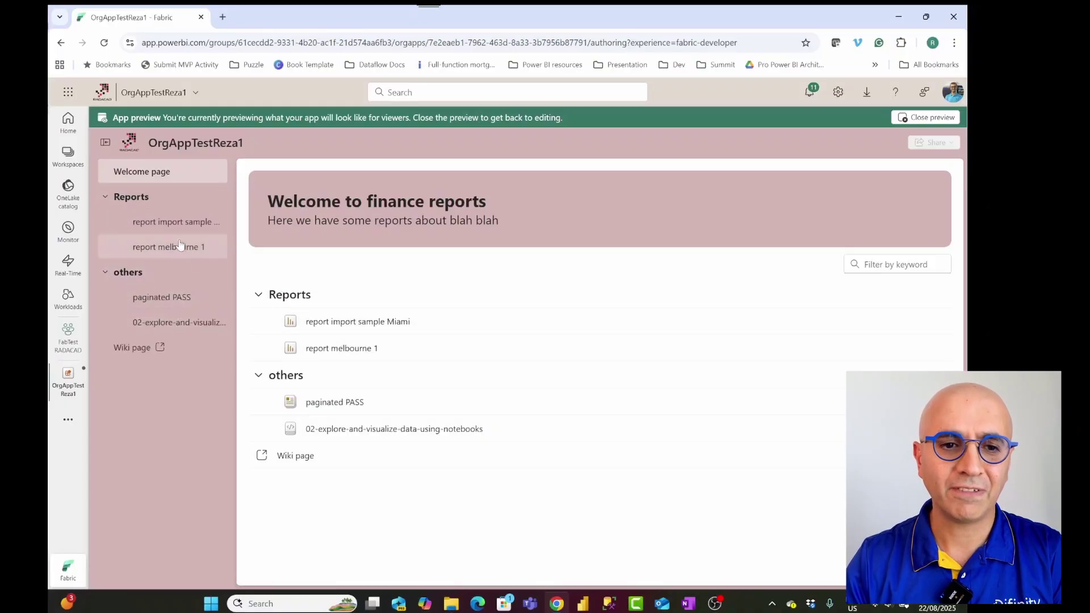
pyautogui.click(173, 222)
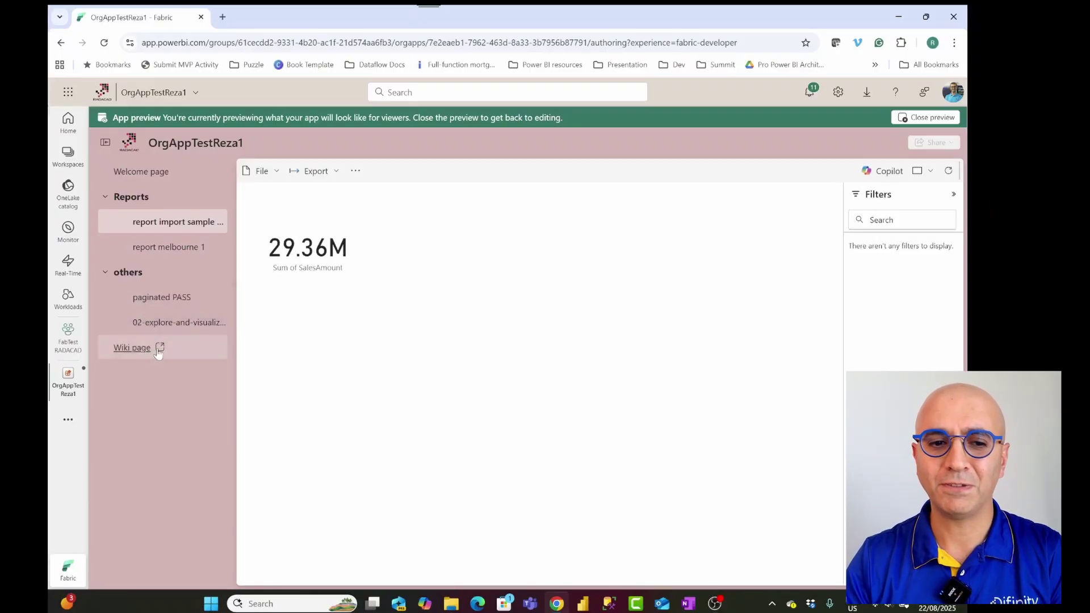
pyautogui.click(163, 331)
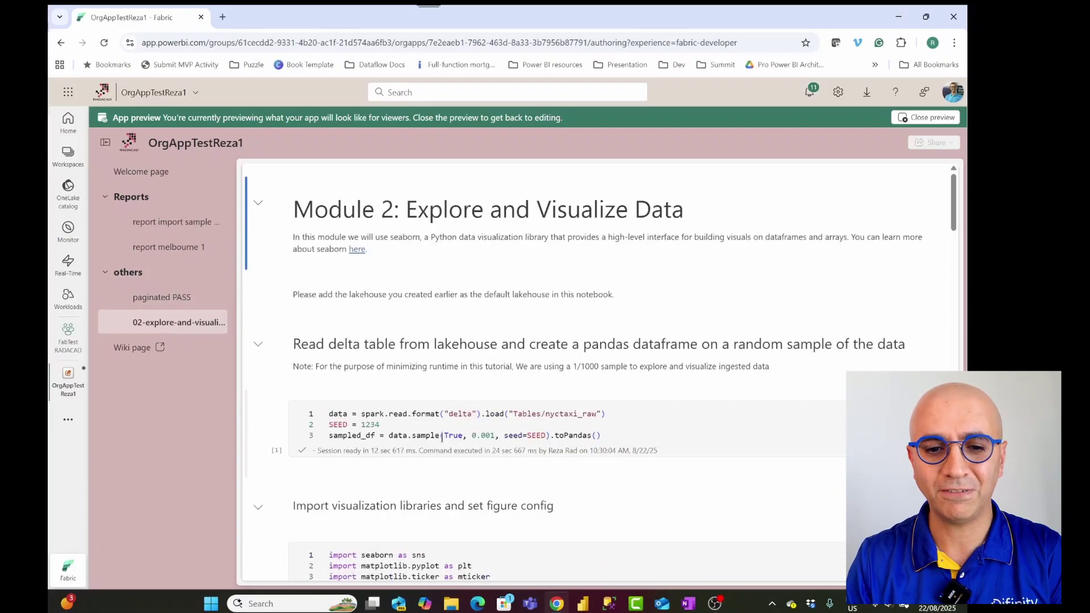
pyautogui.scroll(-5, 437, 398)
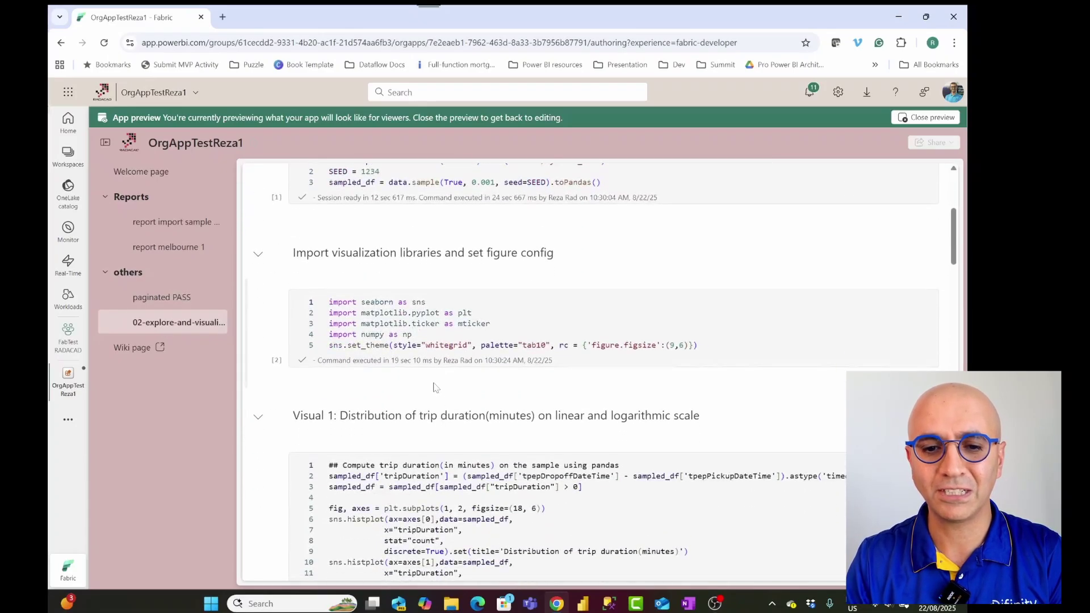
pyautogui.scroll(5, 320, 354)
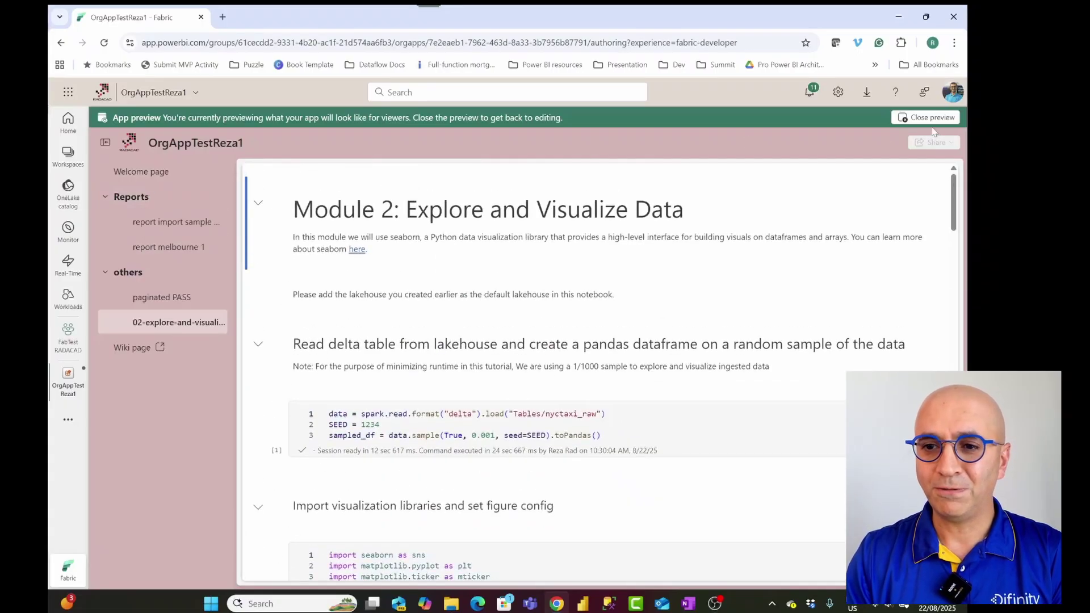
pyautogui.click(930, 119)
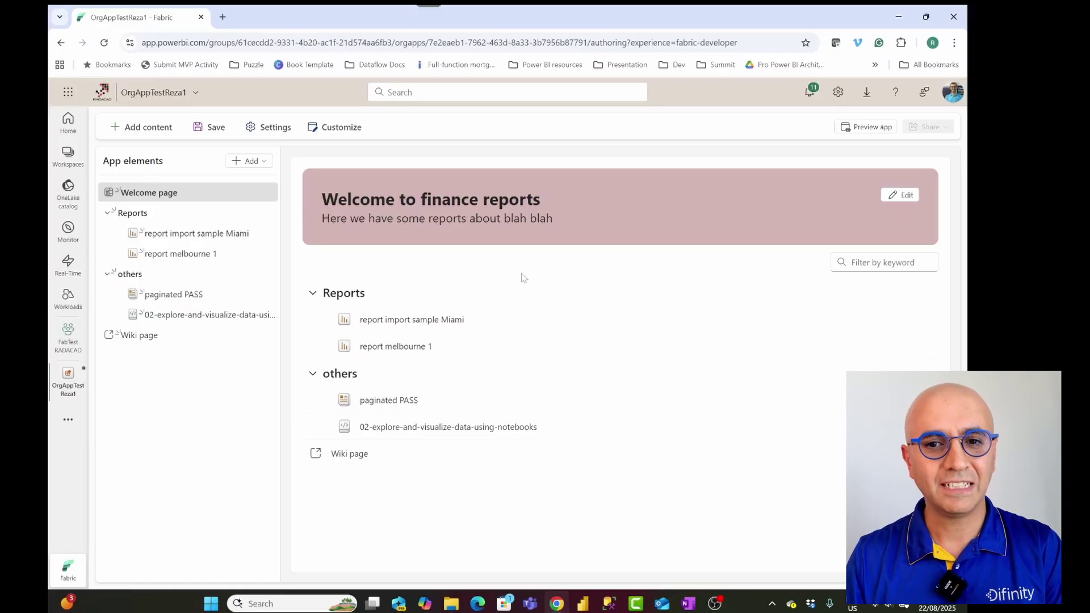
pyautogui.click(261, 130)
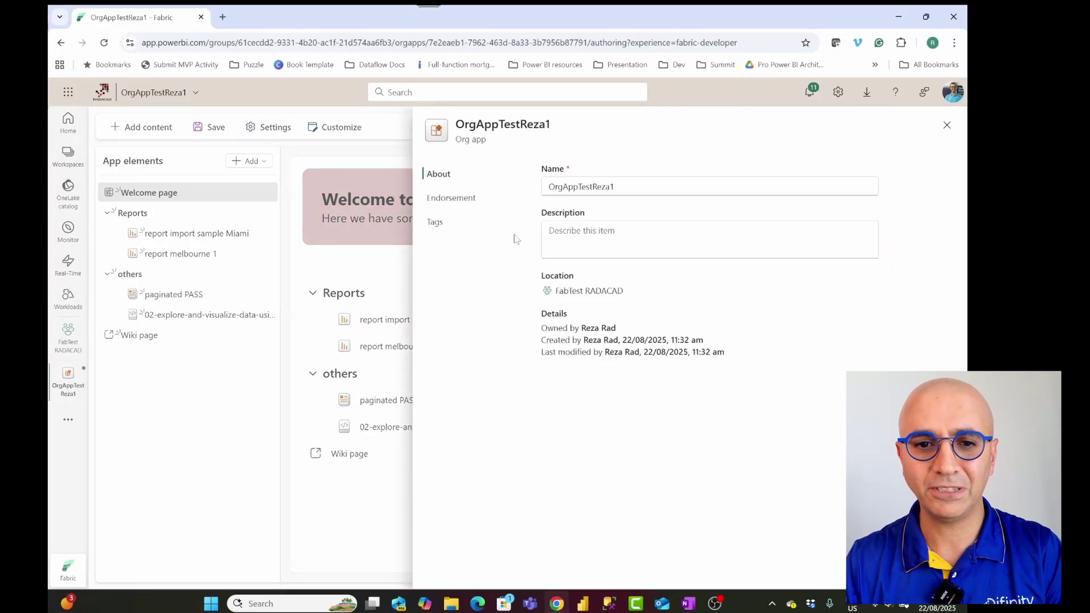
pyautogui.click(470, 201)
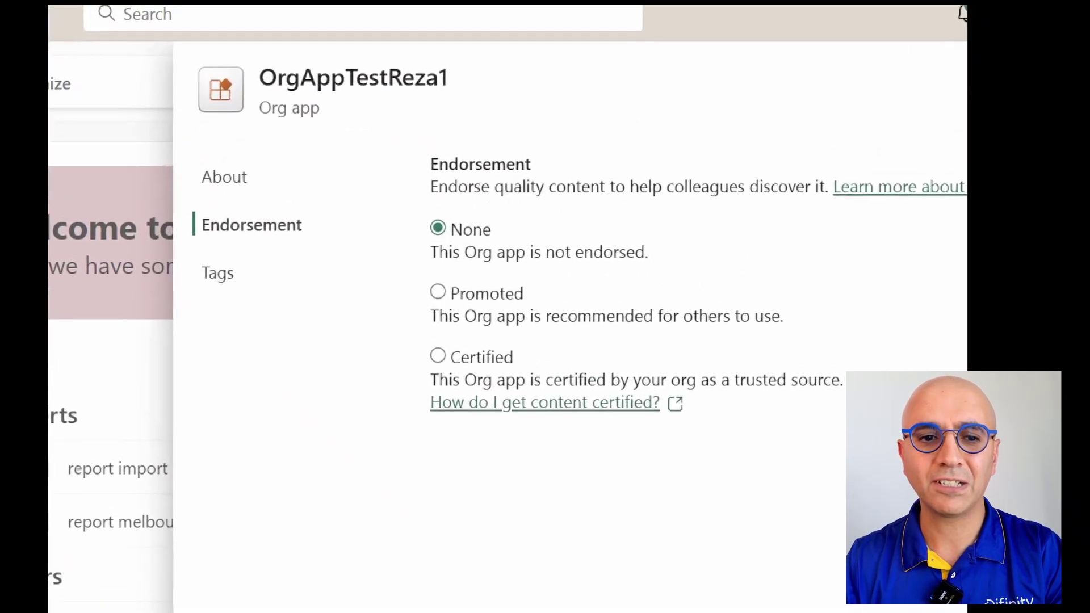
pyautogui.moveTo(176, 205); pyautogui.dragTo(318, 266)
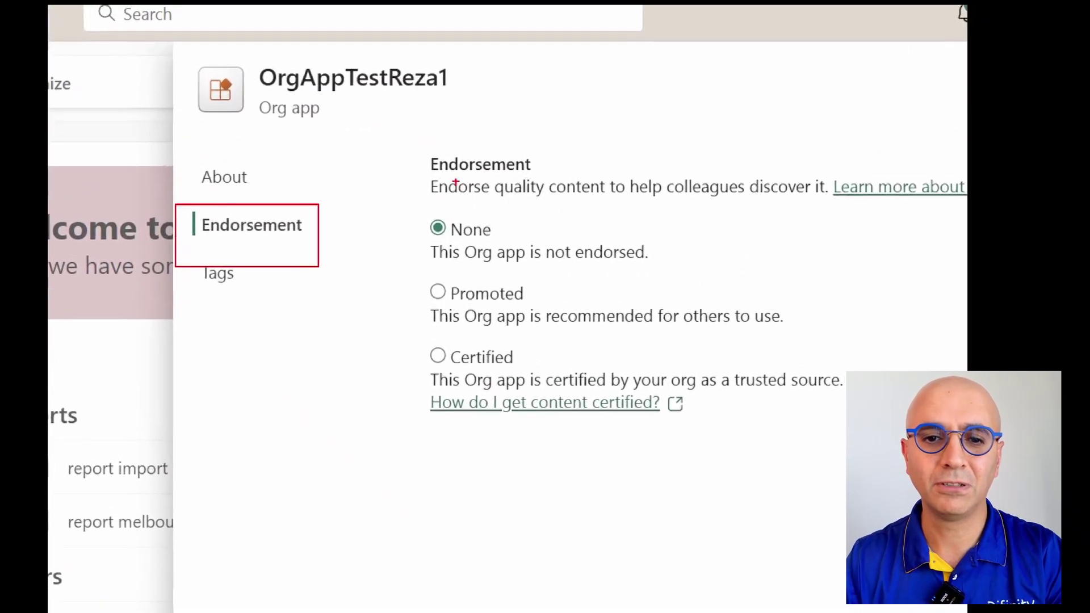
pyautogui.moveTo(418, 131); pyautogui.dragTo(787, 461)
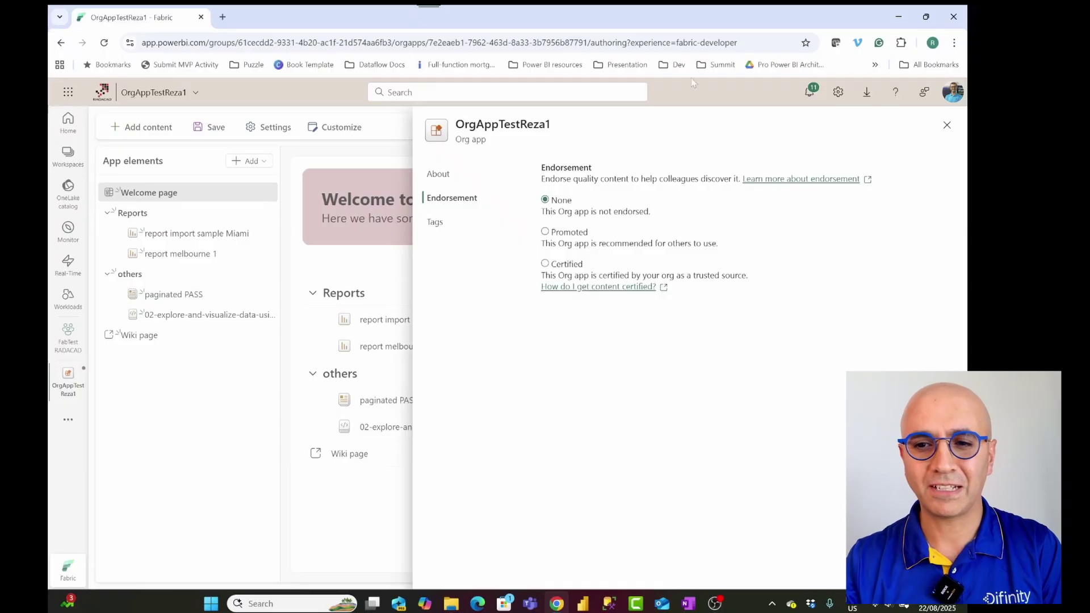
pyautogui.click(946, 126)
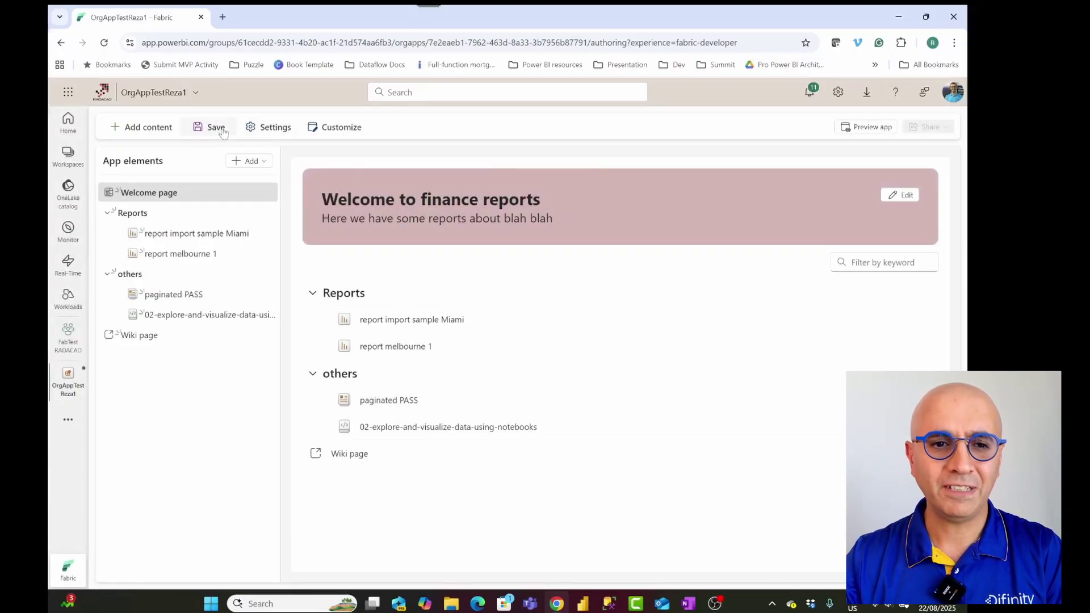
# Step: Save the org app changes and copy the link to the OrgAppTestReza1 app
pyautogui.click(214, 130)
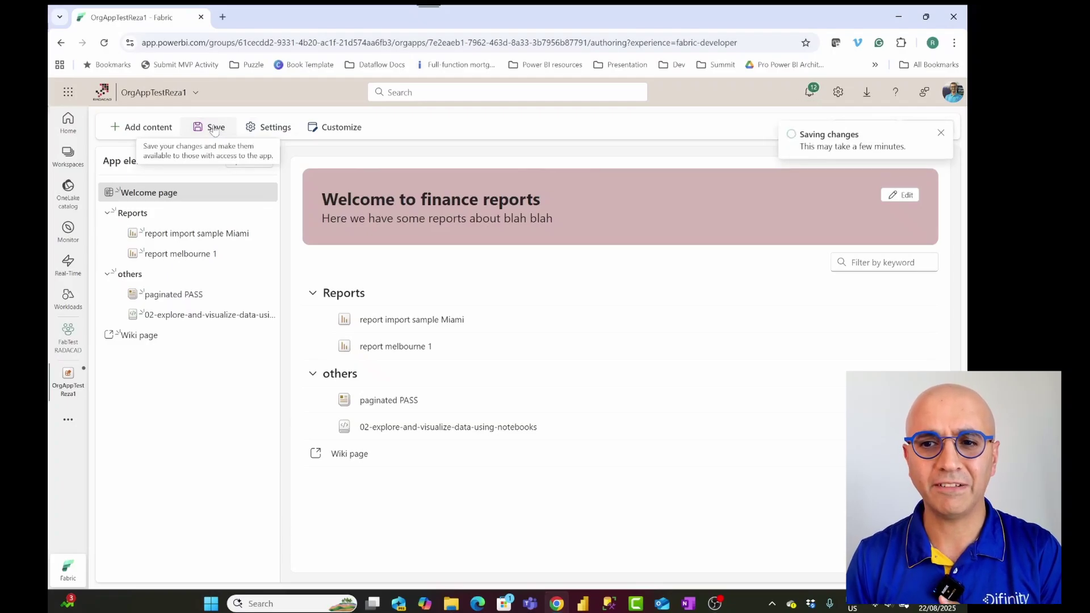
pyautogui.click(940, 133)
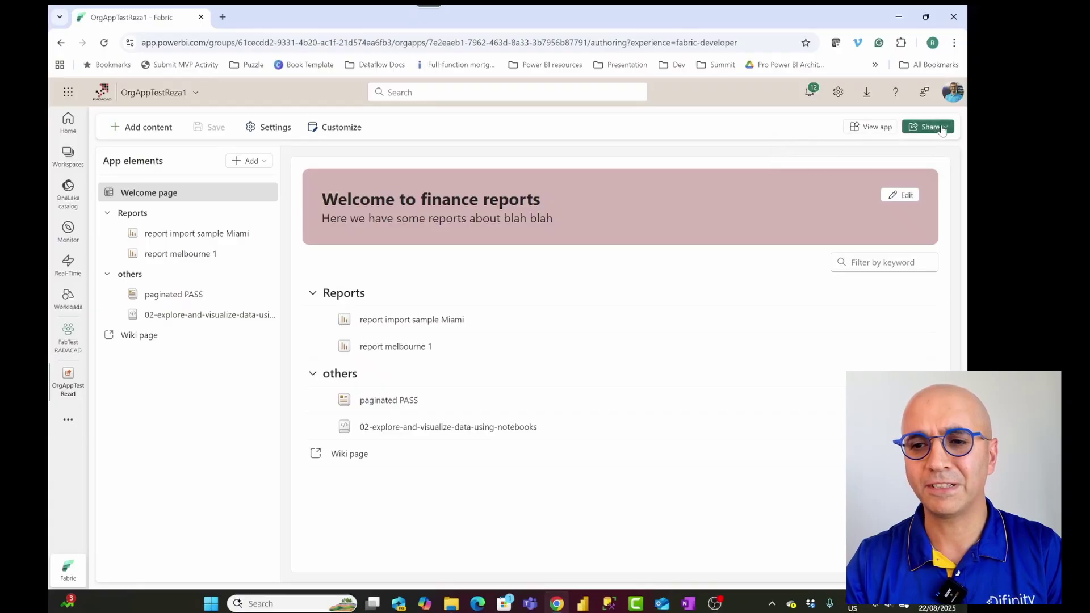
pyautogui.click(936, 129)
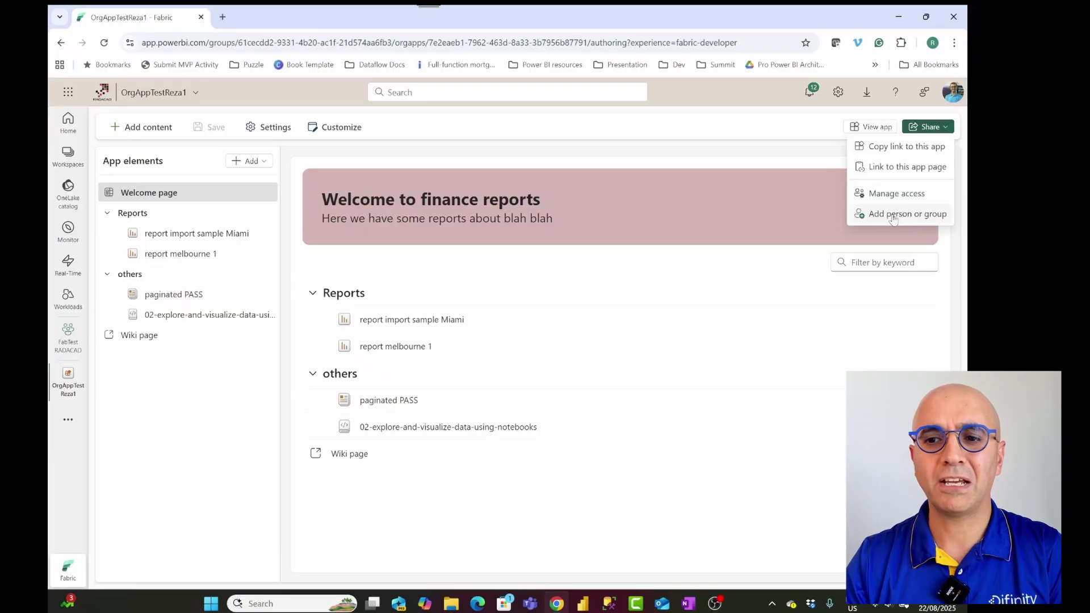
pyautogui.click(894, 147)
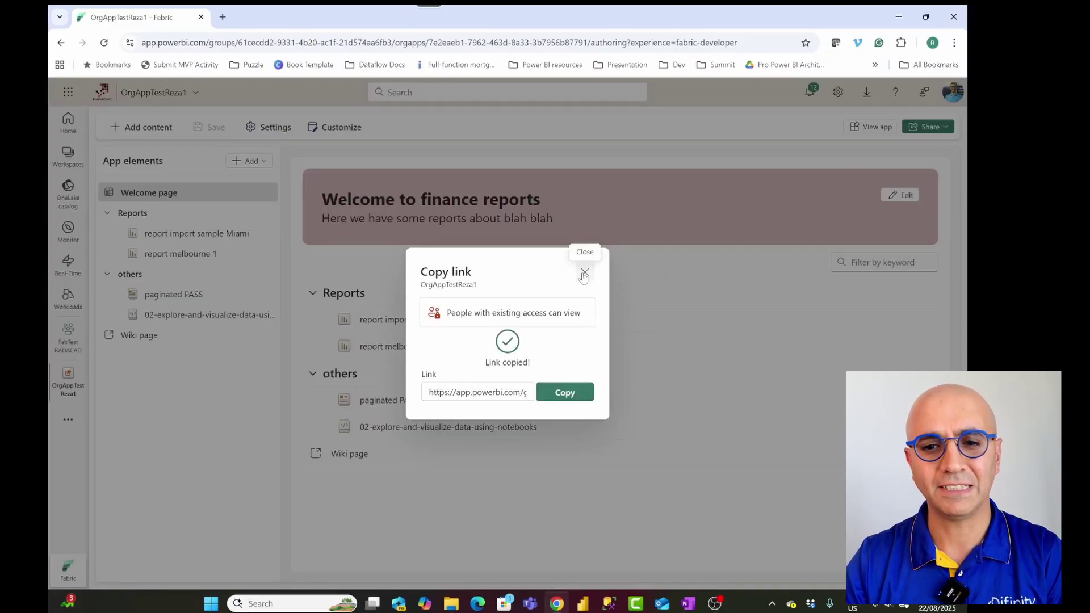
pyautogui.click(585, 273)
pyautogui.click(927, 127)
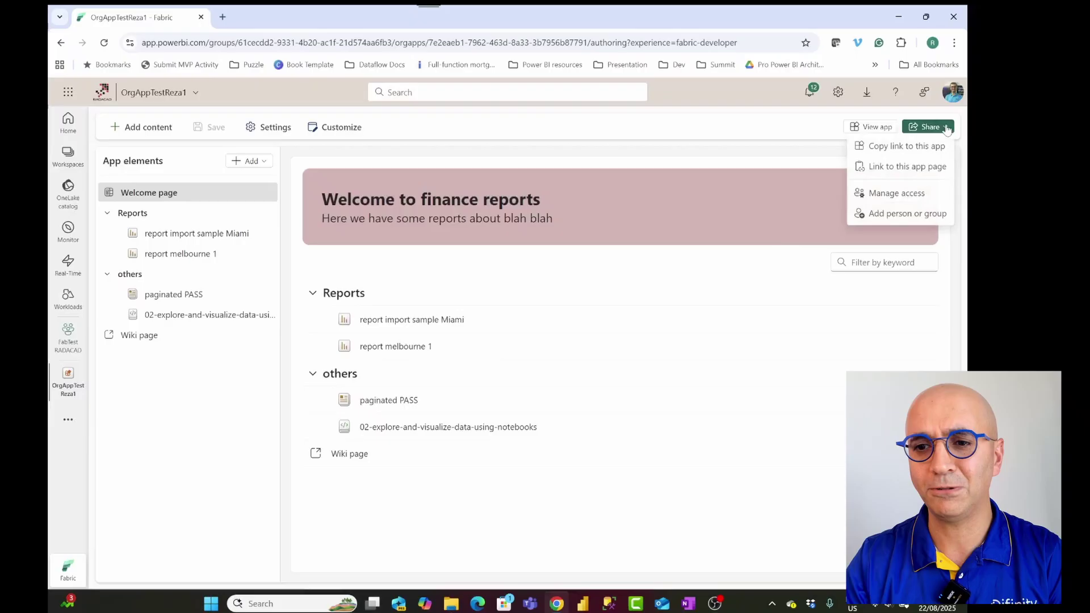
# Step: Review who has access to OrgAppTestReza1, back out of adding a user, and open a new tab
pyautogui.click(887, 196)
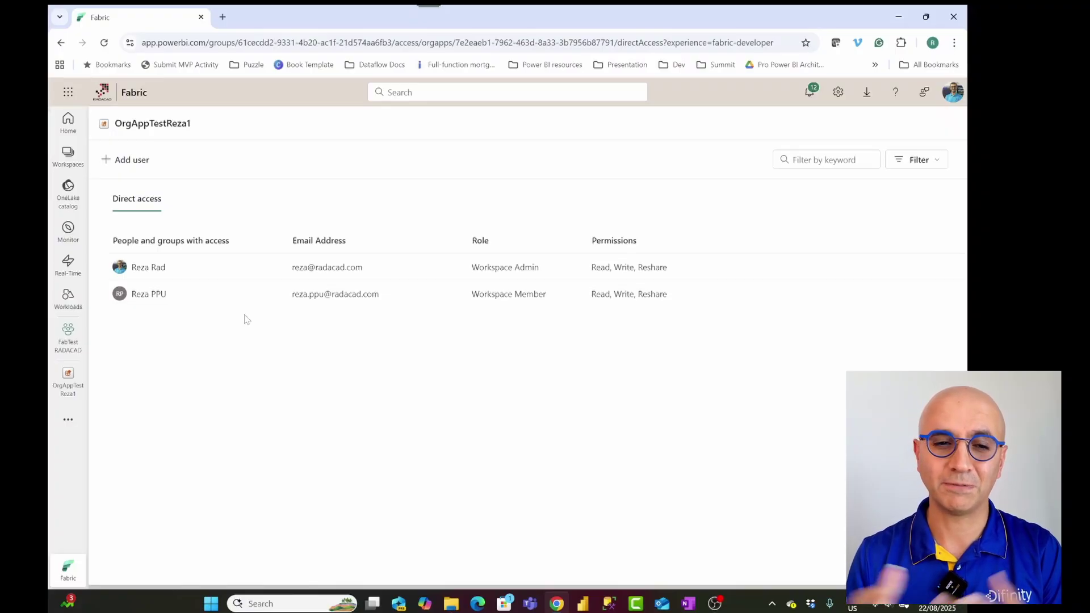
pyautogui.click(139, 165)
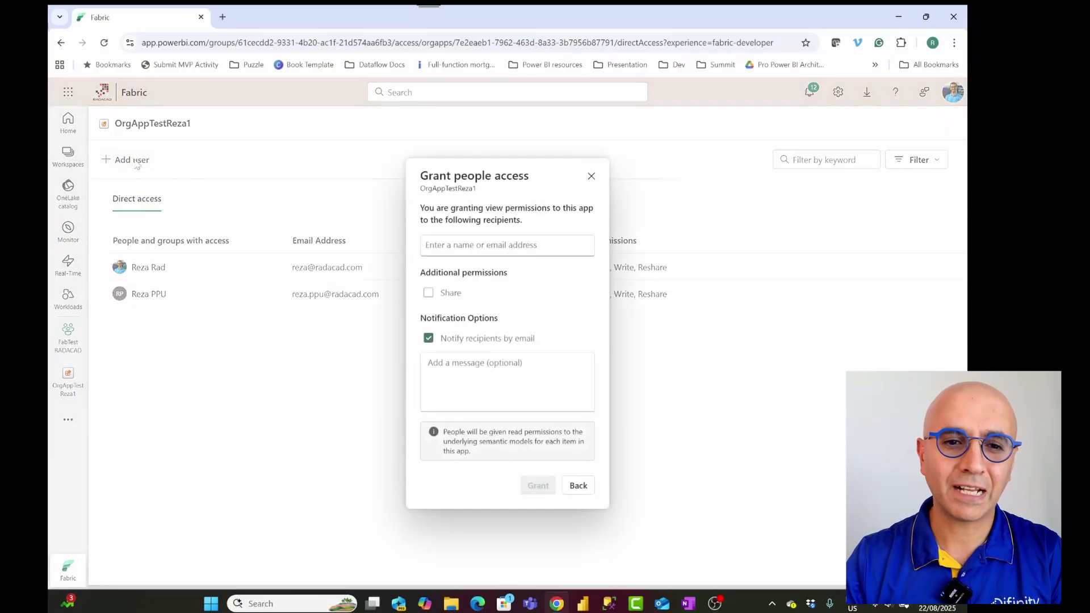
pyautogui.click(467, 244)
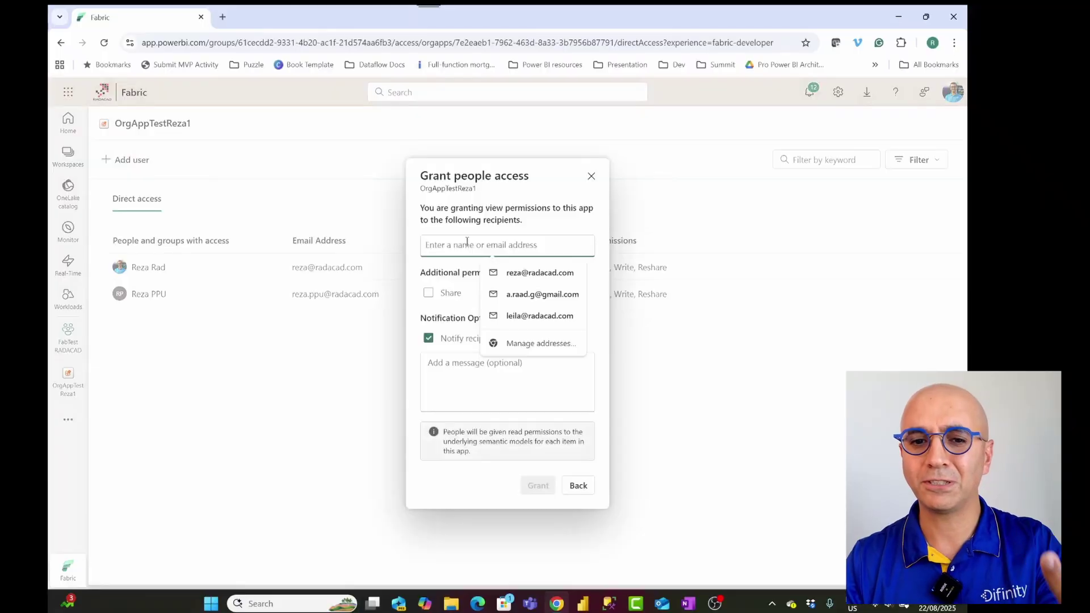
pyautogui.click(520, 207)
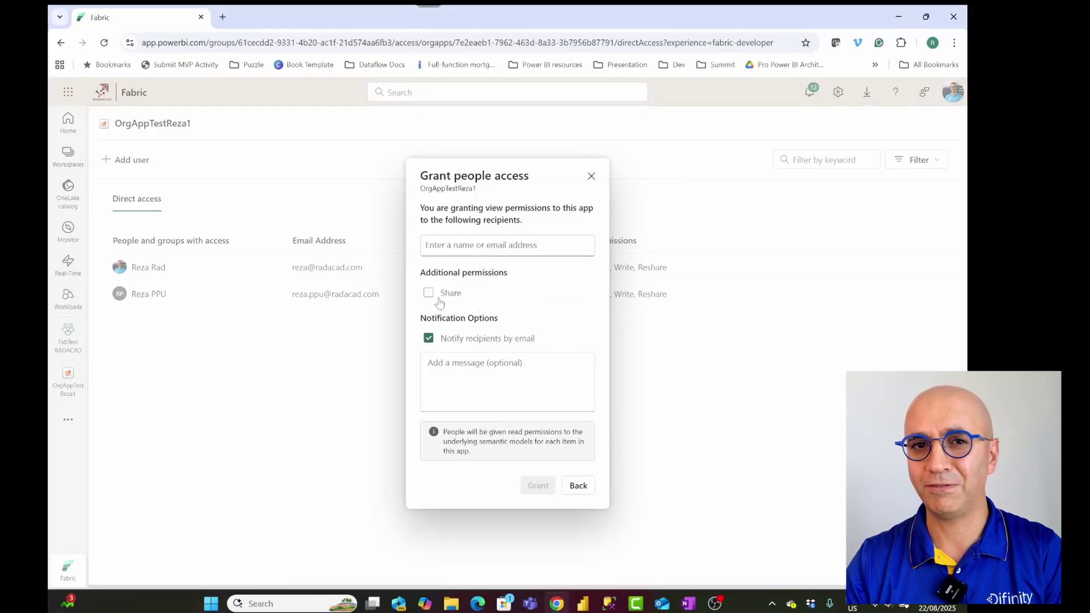
pyautogui.click(578, 485)
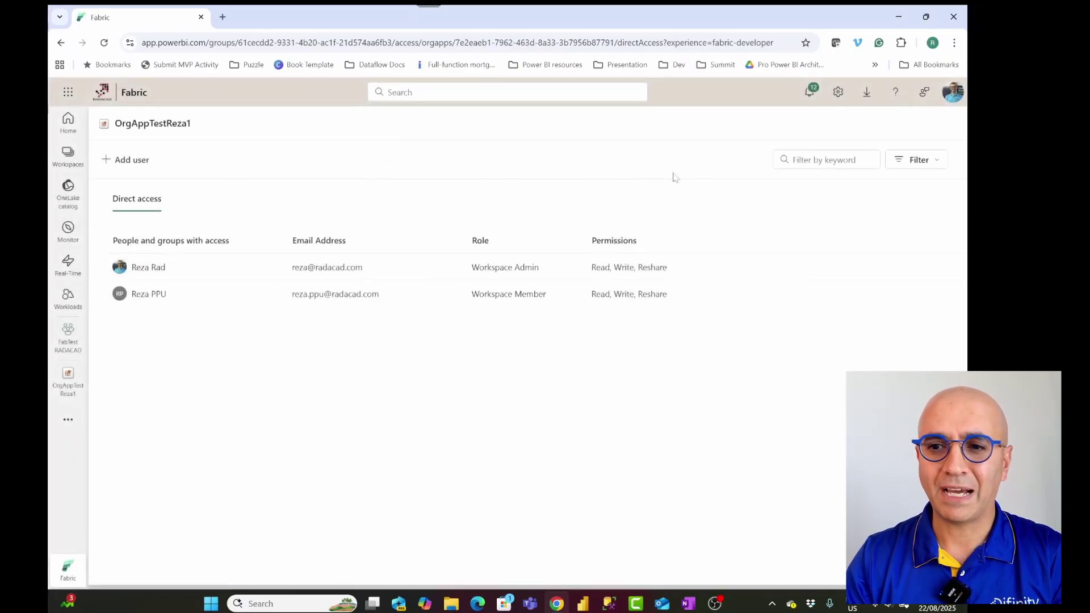
pyautogui.click(223, 17)
# Step: Open the copied OrgAppTestReza1 app link in the new tab as an end user
pyautogui.hotkey('ctrl', 'v')
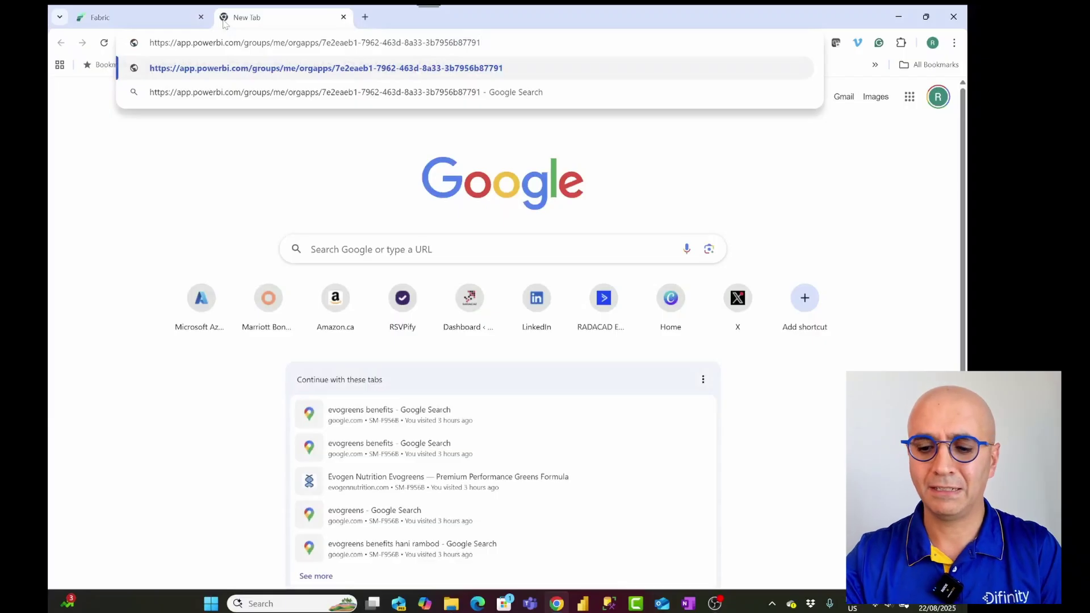
pyautogui.press('Return')
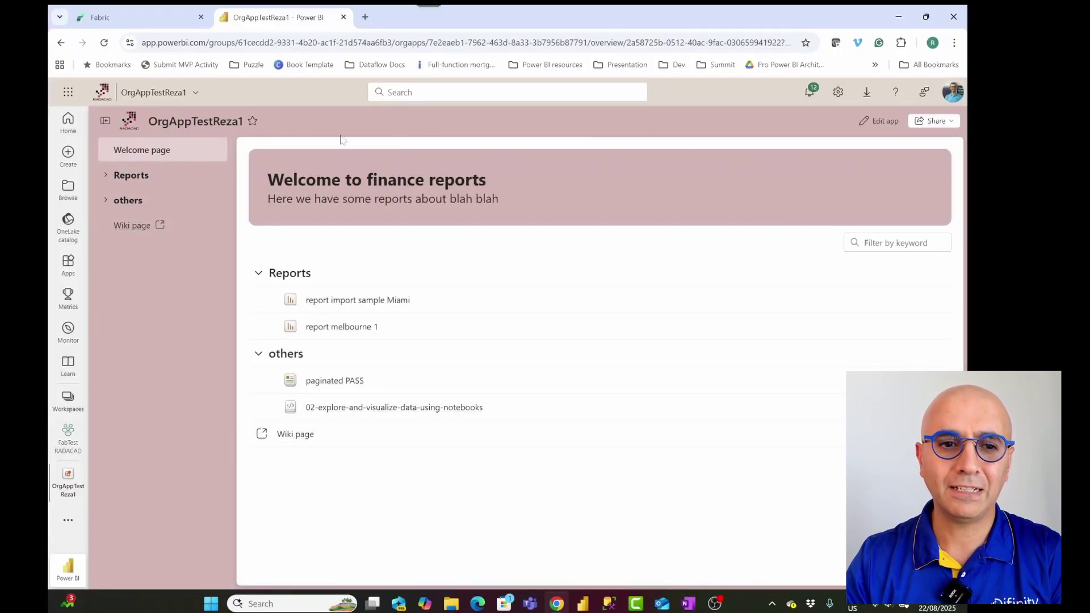
pyautogui.click(104, 121)
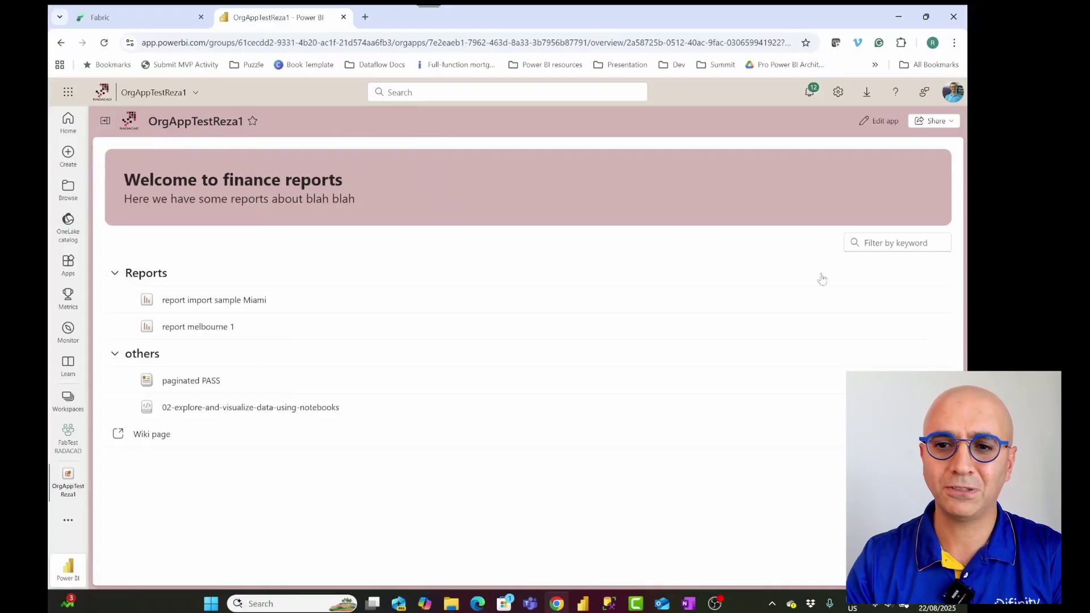
pyautogui.click(105, 120)
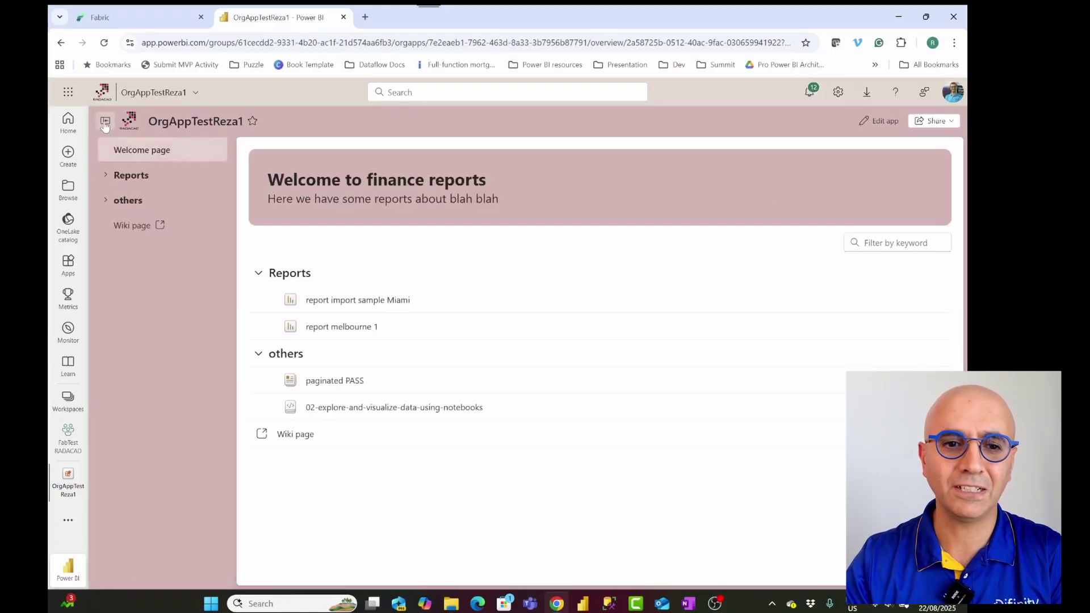
# Step: Expand Reports and others, open report melbourne 1 and the notebook, then go to FabTest RADACAD
pyautogui.click(108, 207)
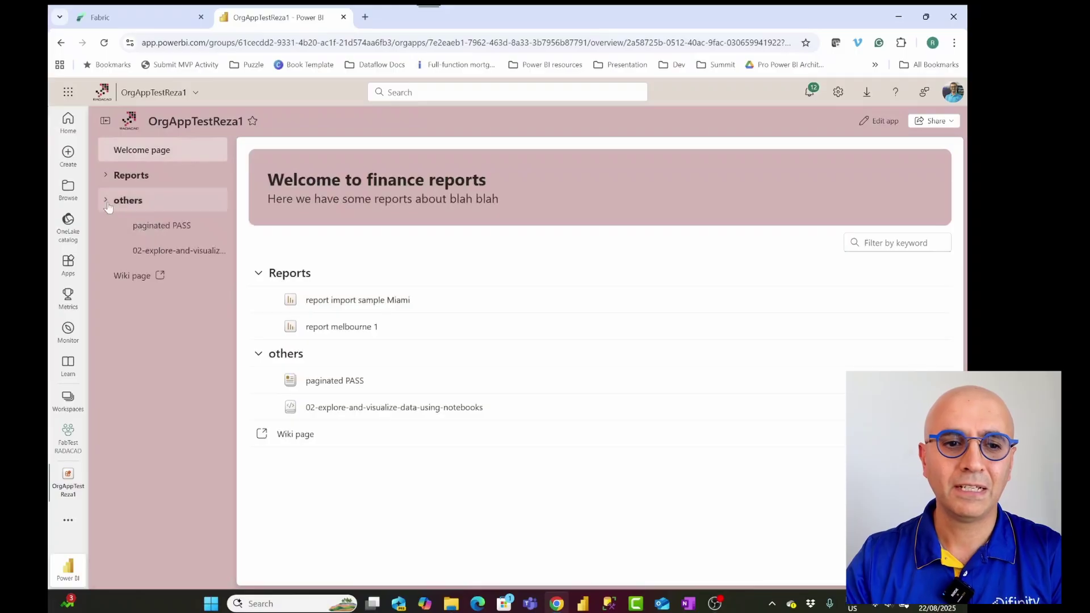
pyautogui.click(106, 175)
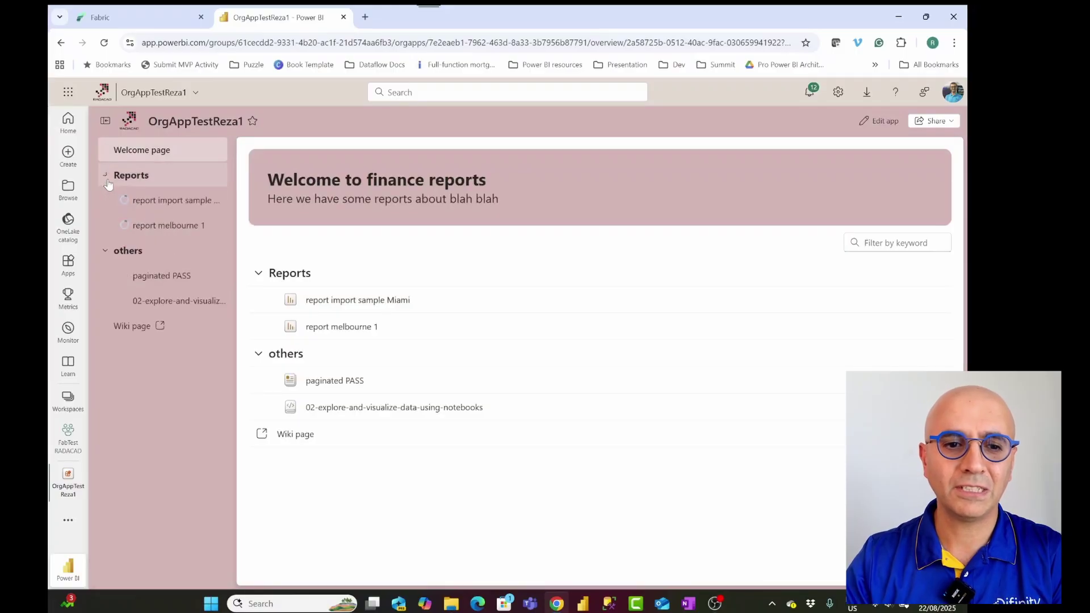
pyautogui.click(363, 330)
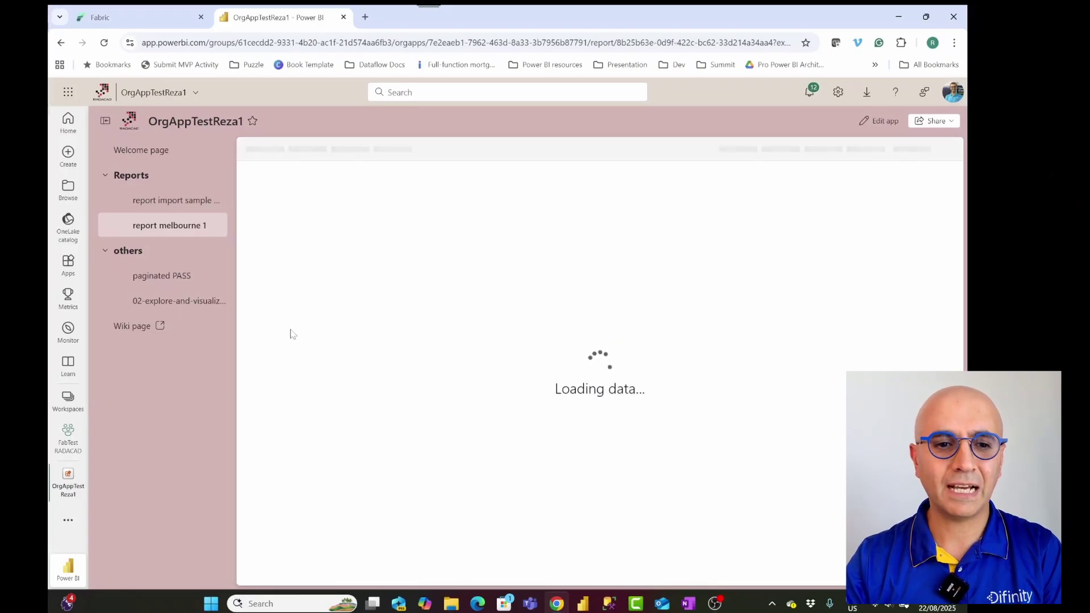
pyautogui.click(144, 301)
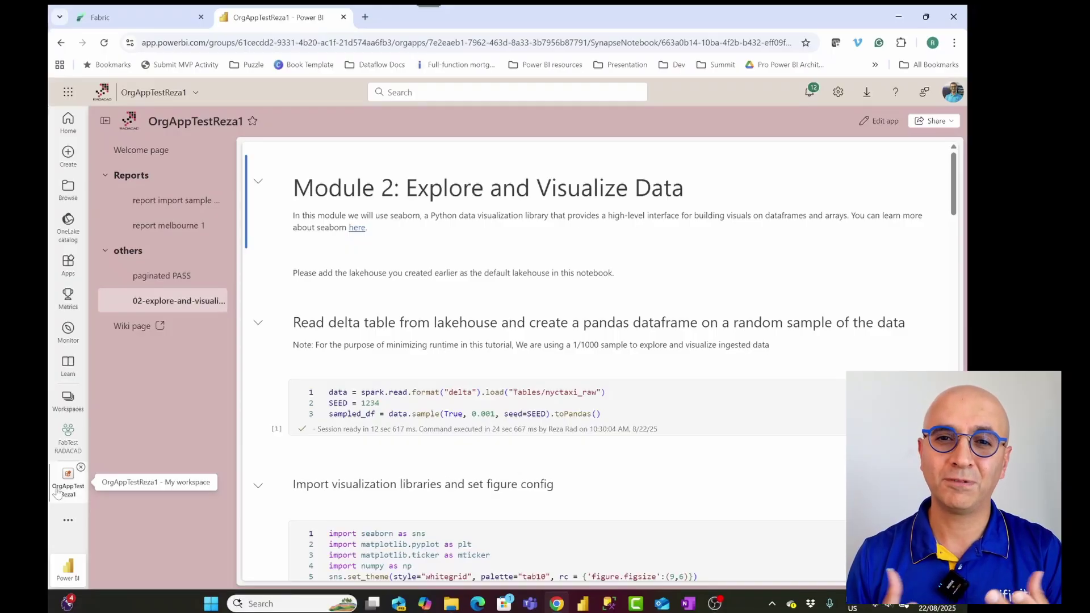
pyautogui.click(67, 437)
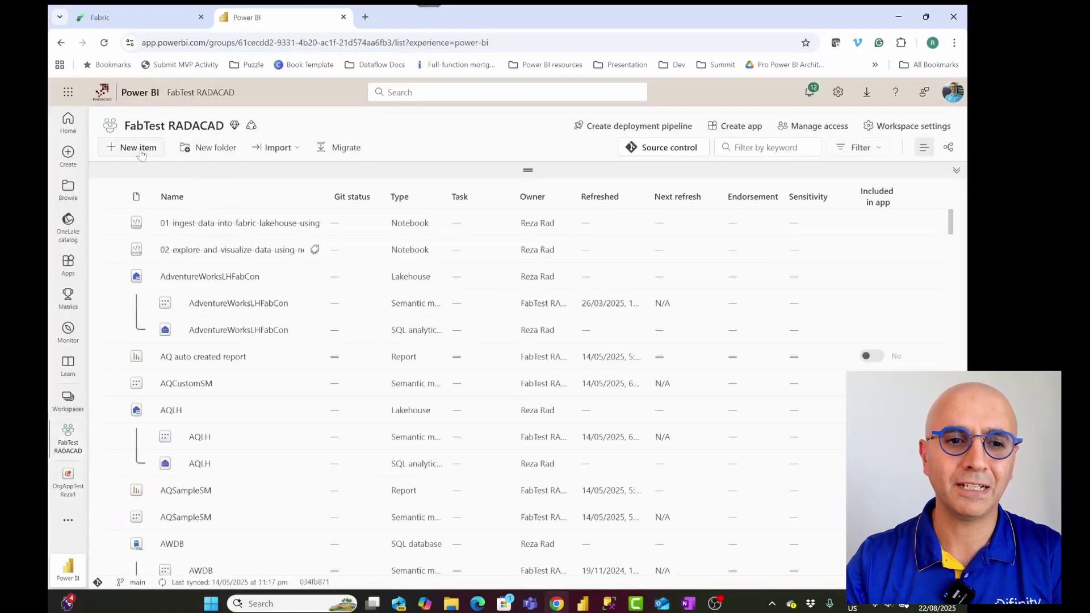
# Step: Filter the new item types by 'org' to look for the org app item
pyautogui.click(136, 148)
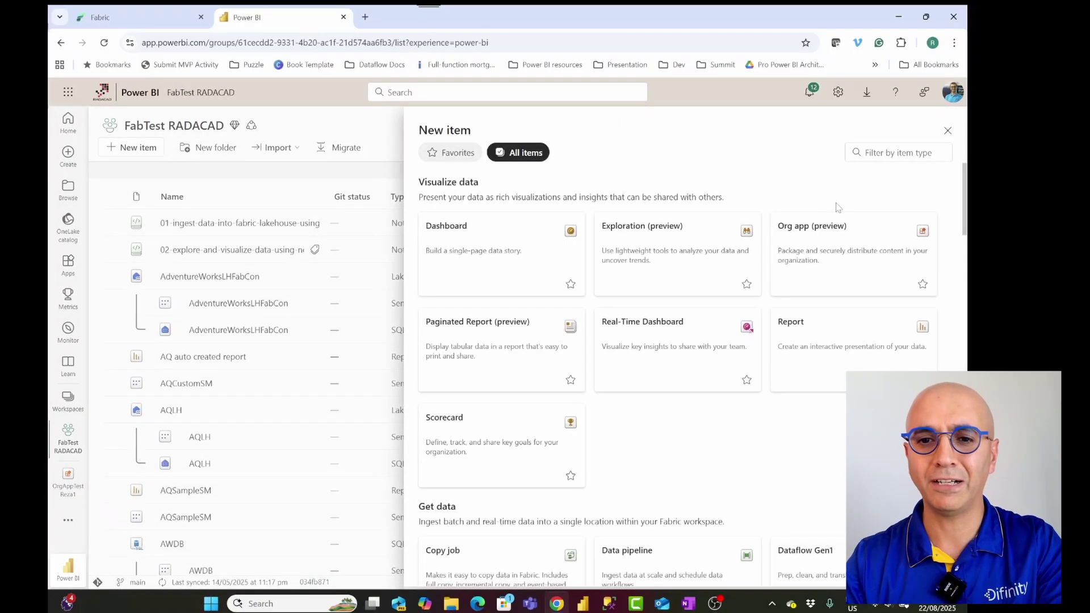
pyautogui.click(873, 154)
pyautogui.write('org')
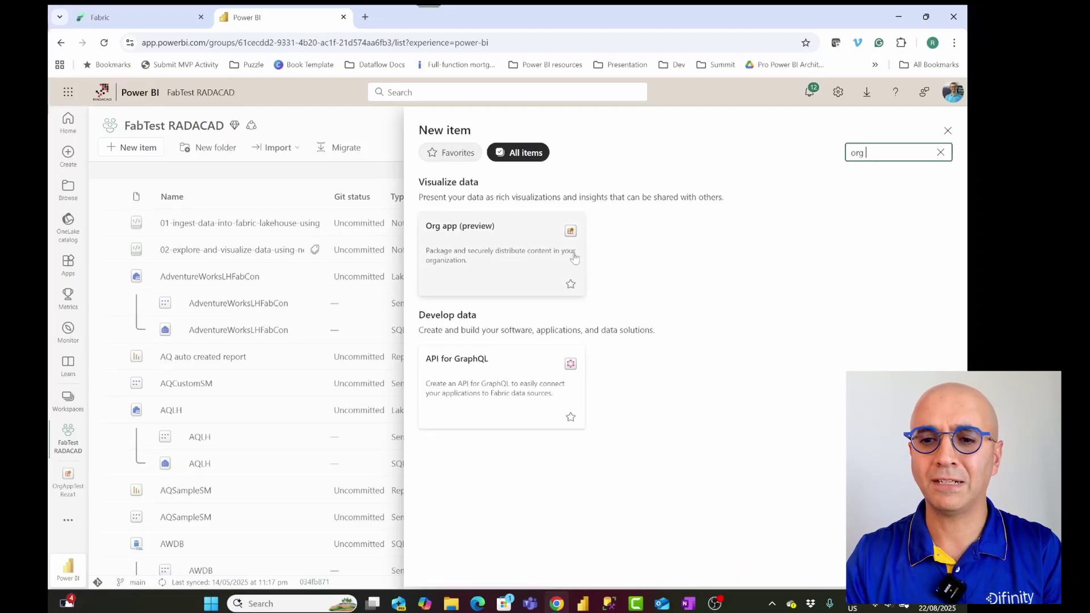
pyautogui.click(947, 131)
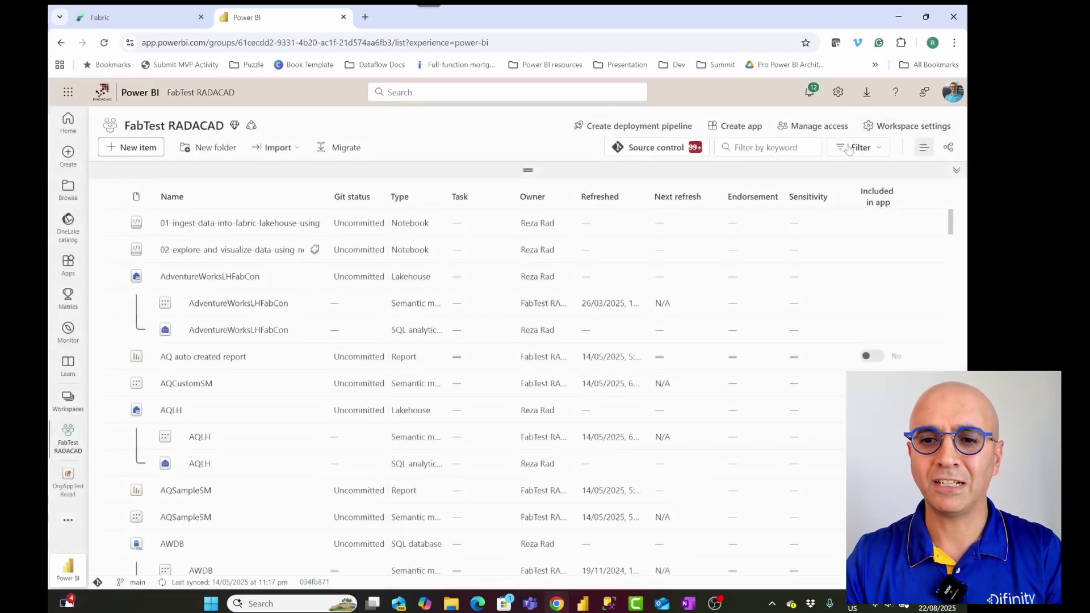
# Step: Filter the workspace items by 'org', then view the installed Apps list
pyautogui.click(761, 146)
pyautogui.write('org')
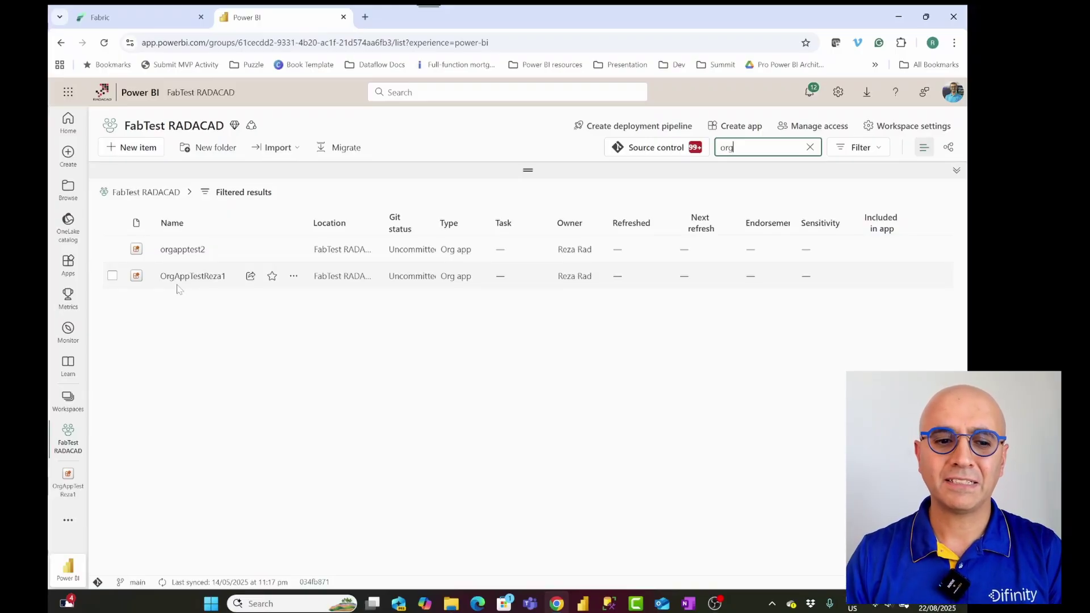
pyautogui.click(67, 264)
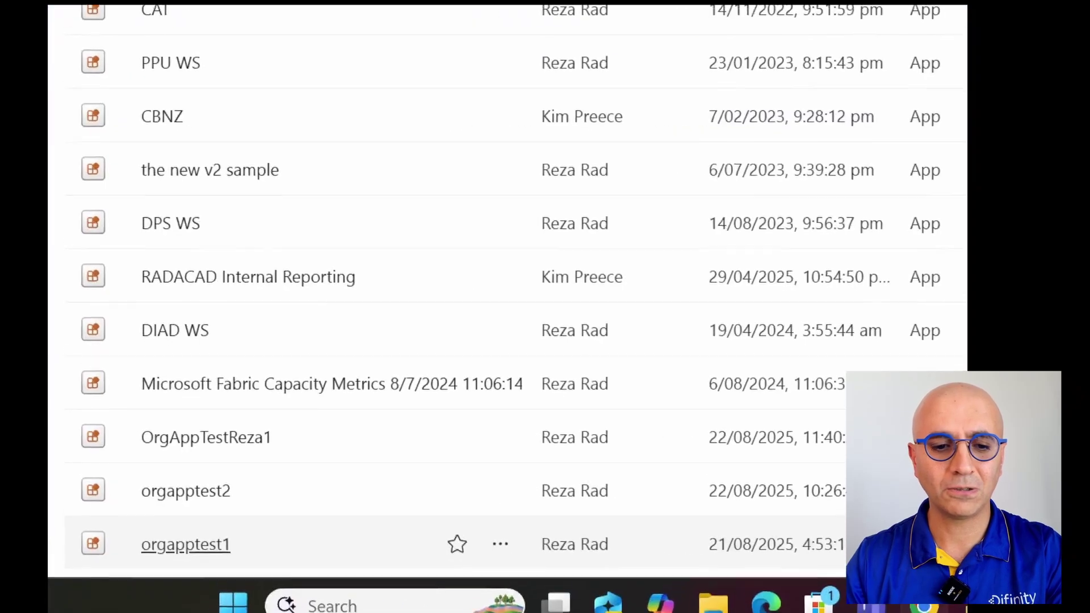
pyautogui.moveTo(68, 410); pyautogui.dragTo(290, 495)
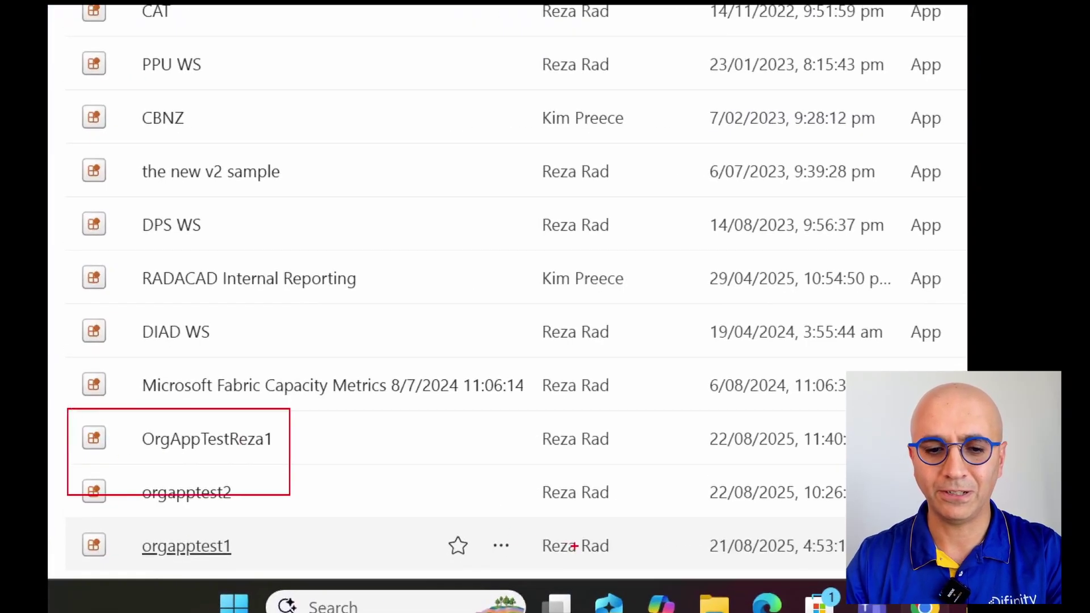